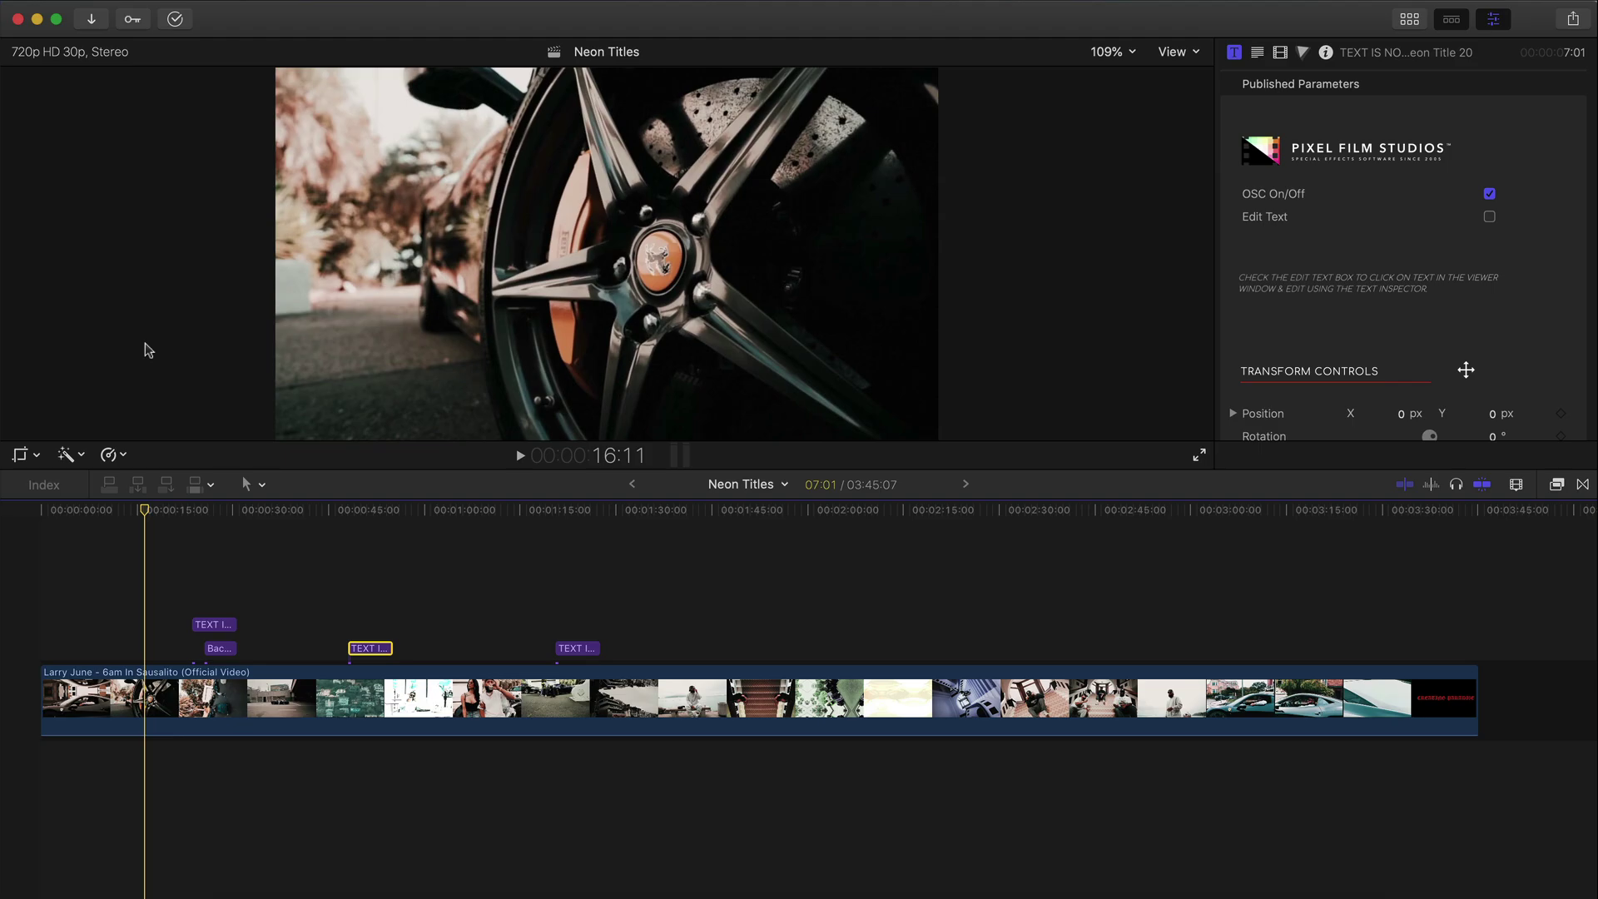
Play back the green FERRARI title with its patterned background and the pink LARRY JUNE title on the timeline
key(super+equal)
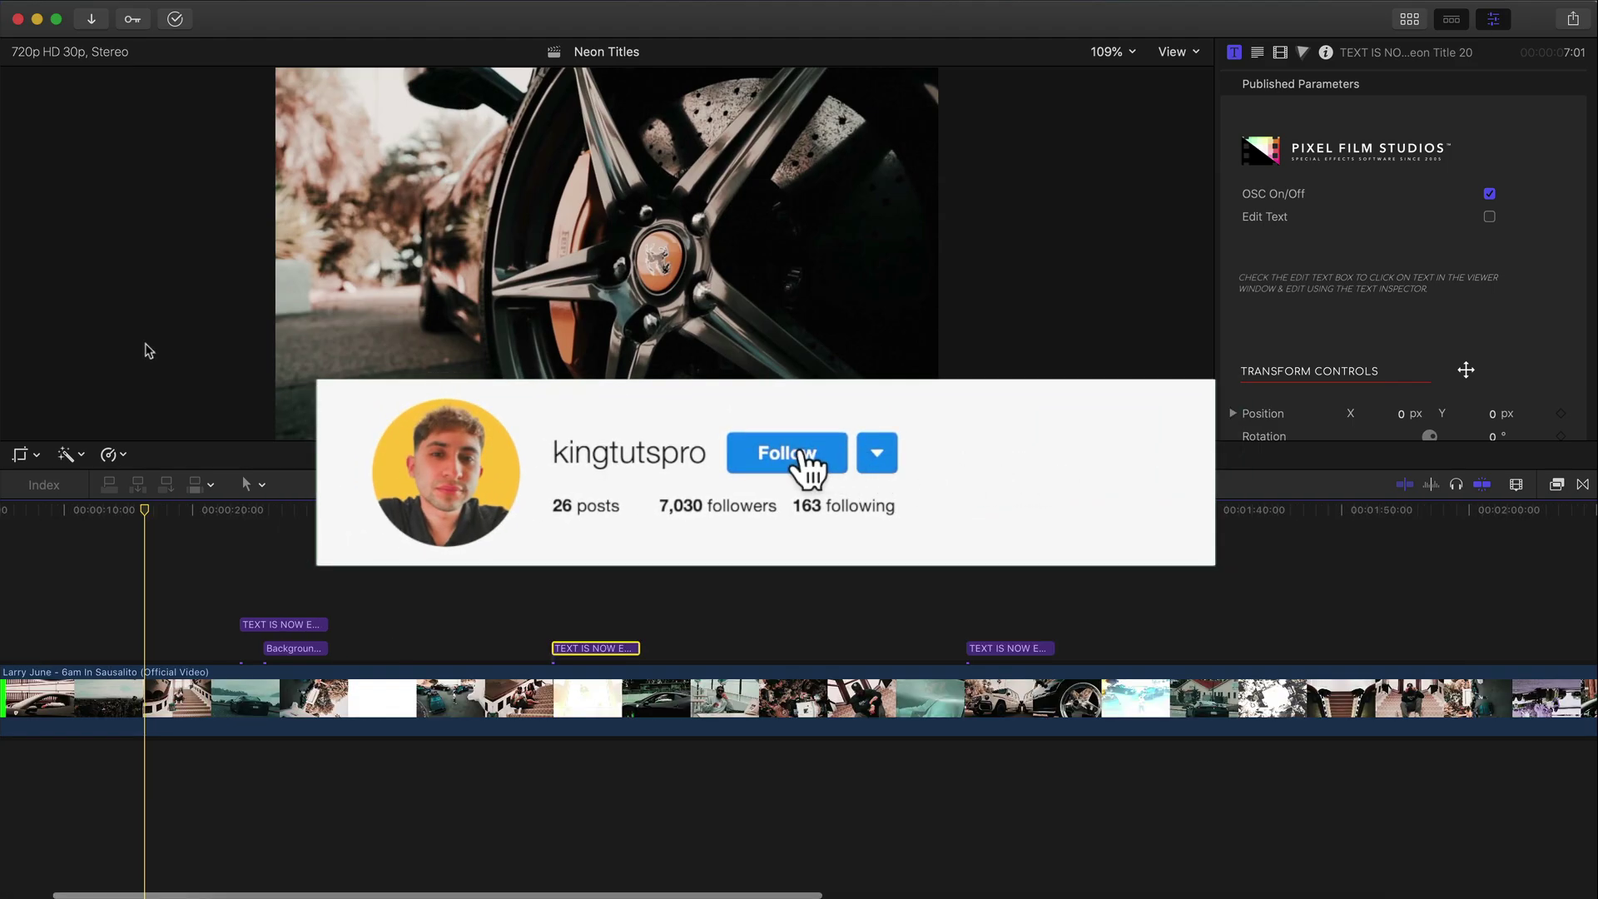
click(242, 512)
key(space)
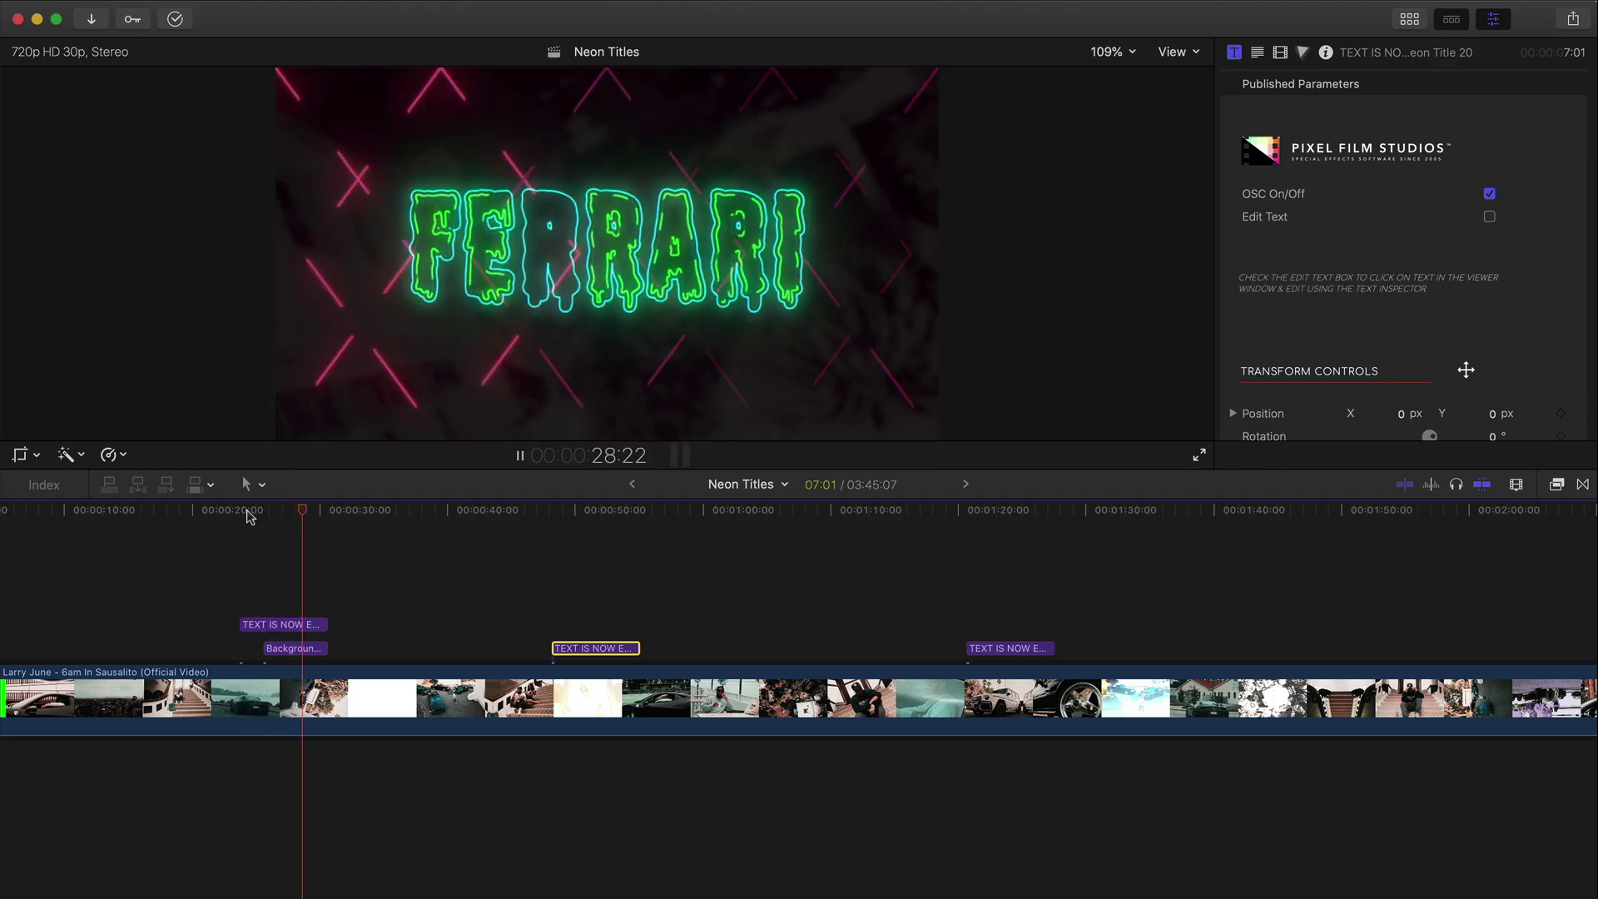
click(550, 514)
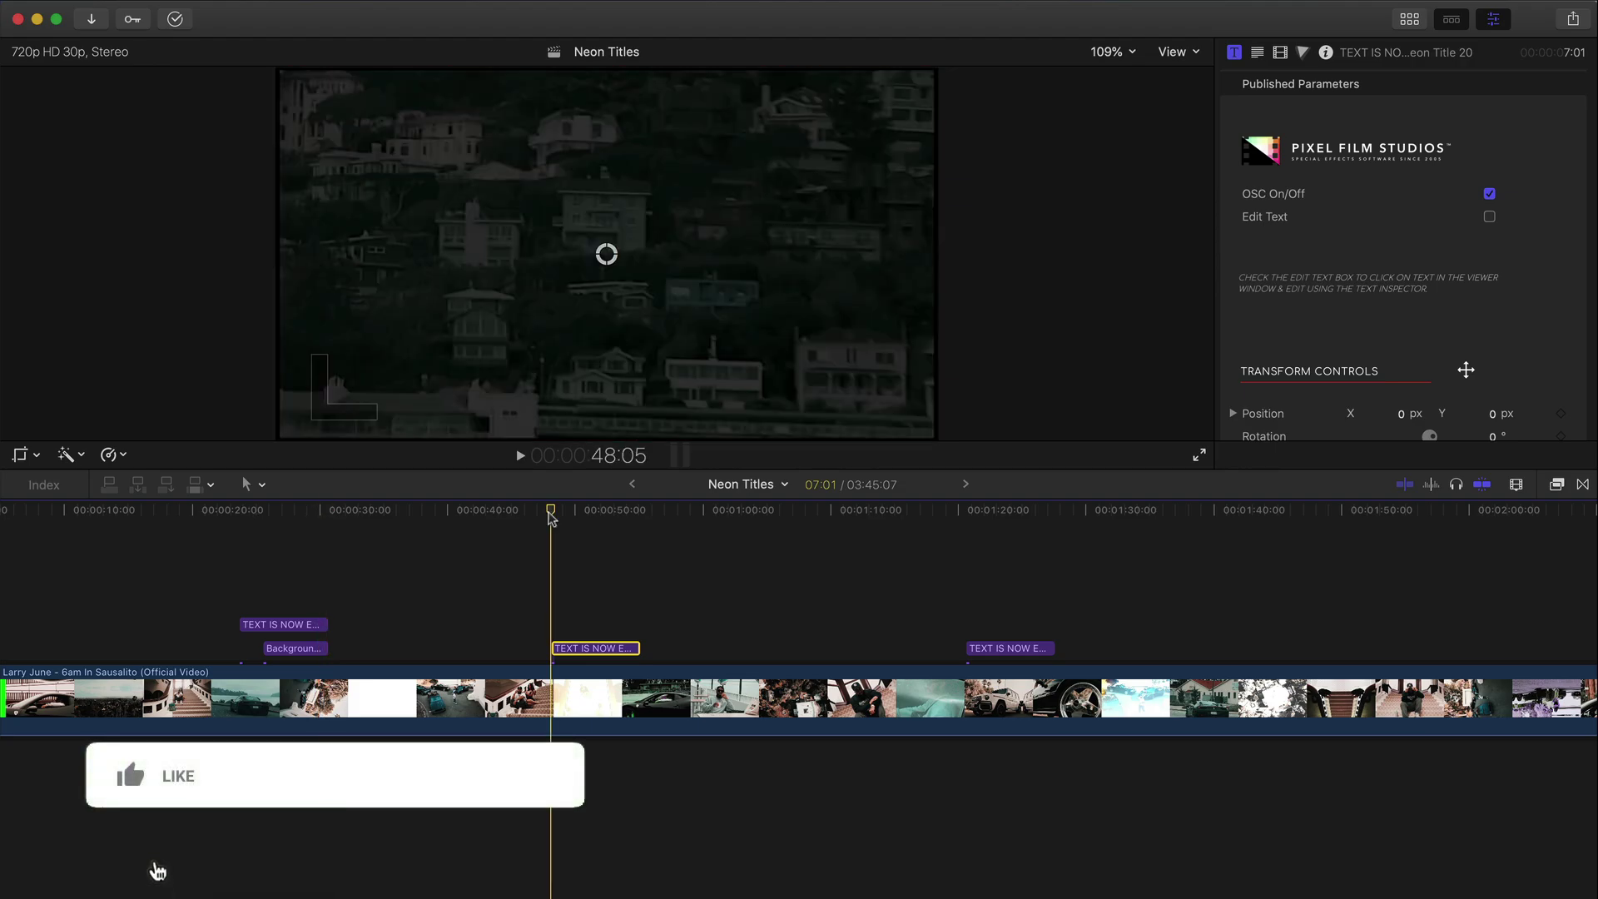
key(space)
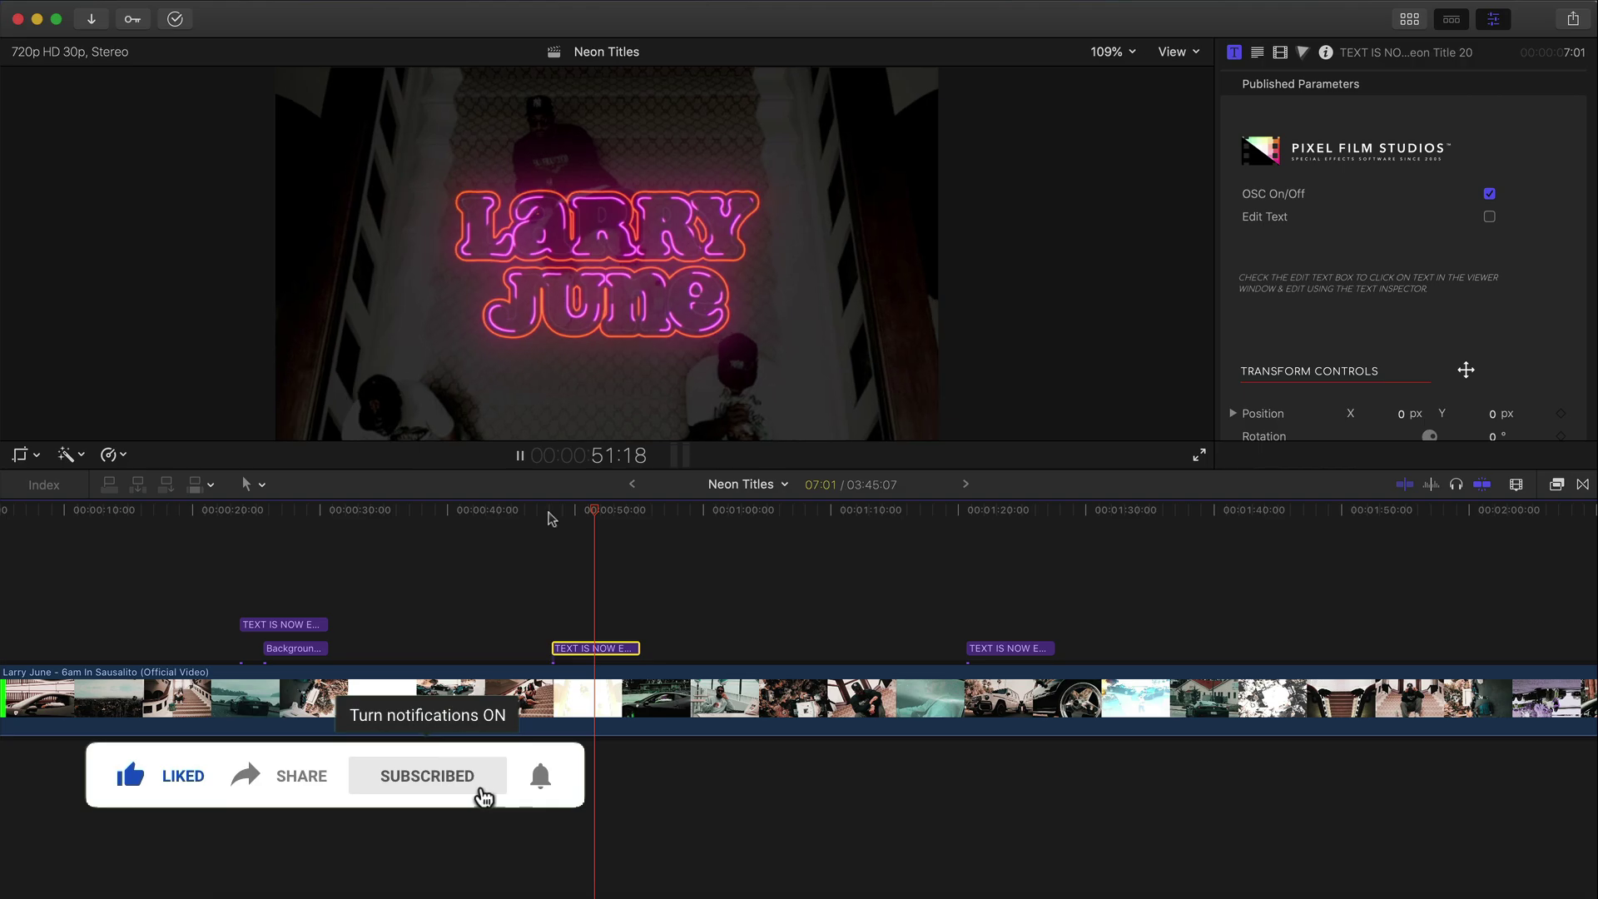
key(space)
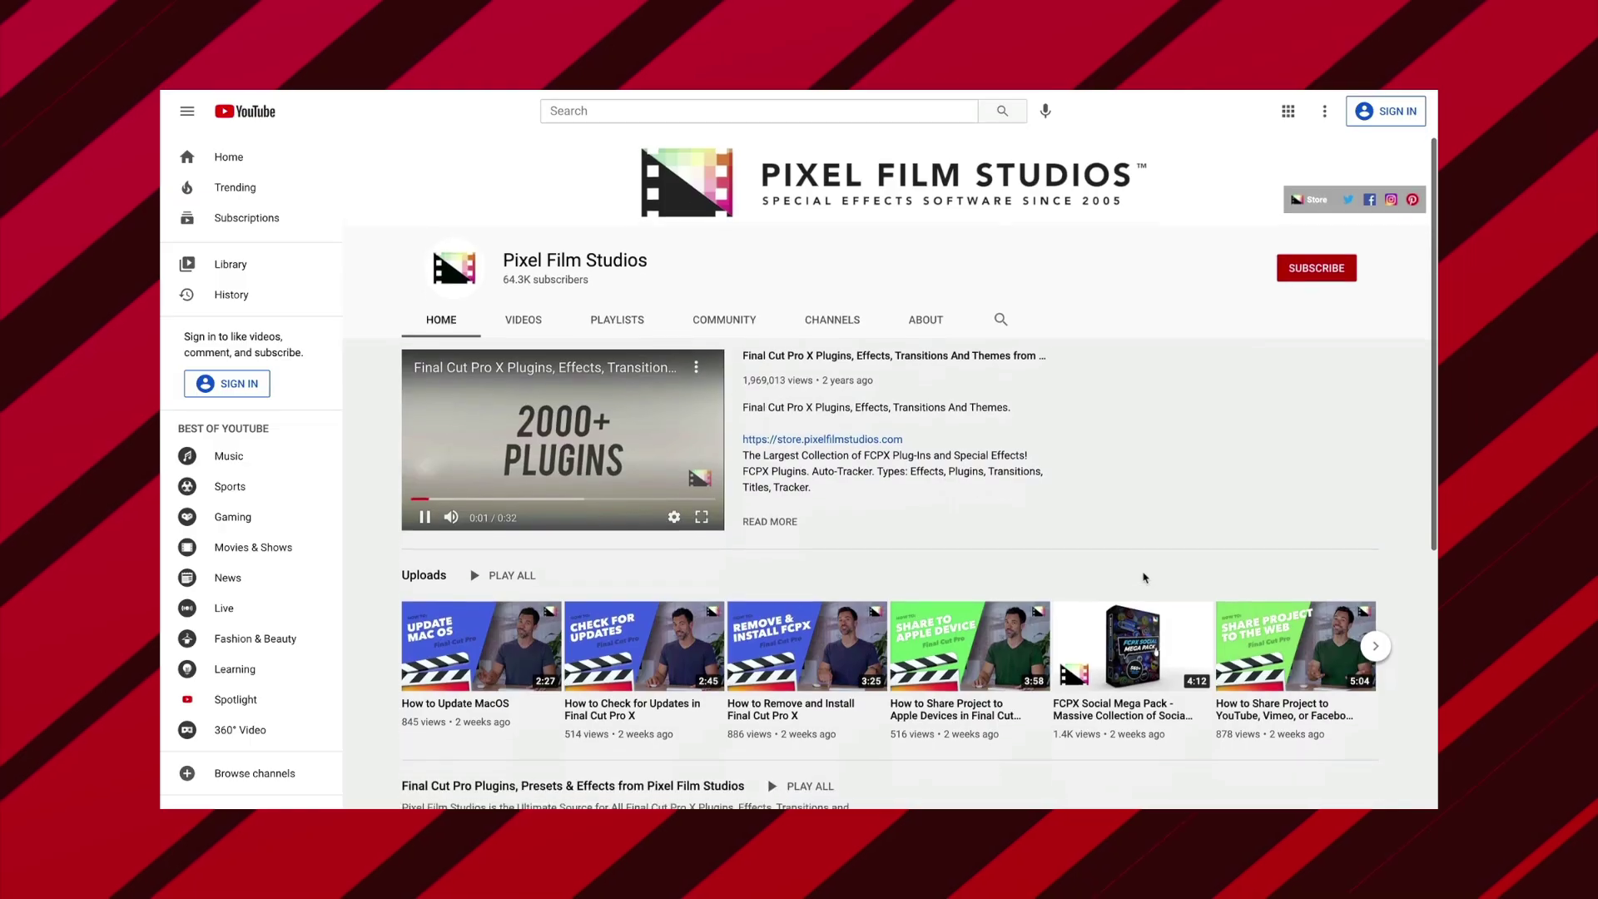
On YouTube, look through the Pixel Film Studios channel and its playlist of comprehensive Final Cut Pro X video tutorials
scroll(1145, 577, down, 5)
scroll(1145, 577, up, 5)
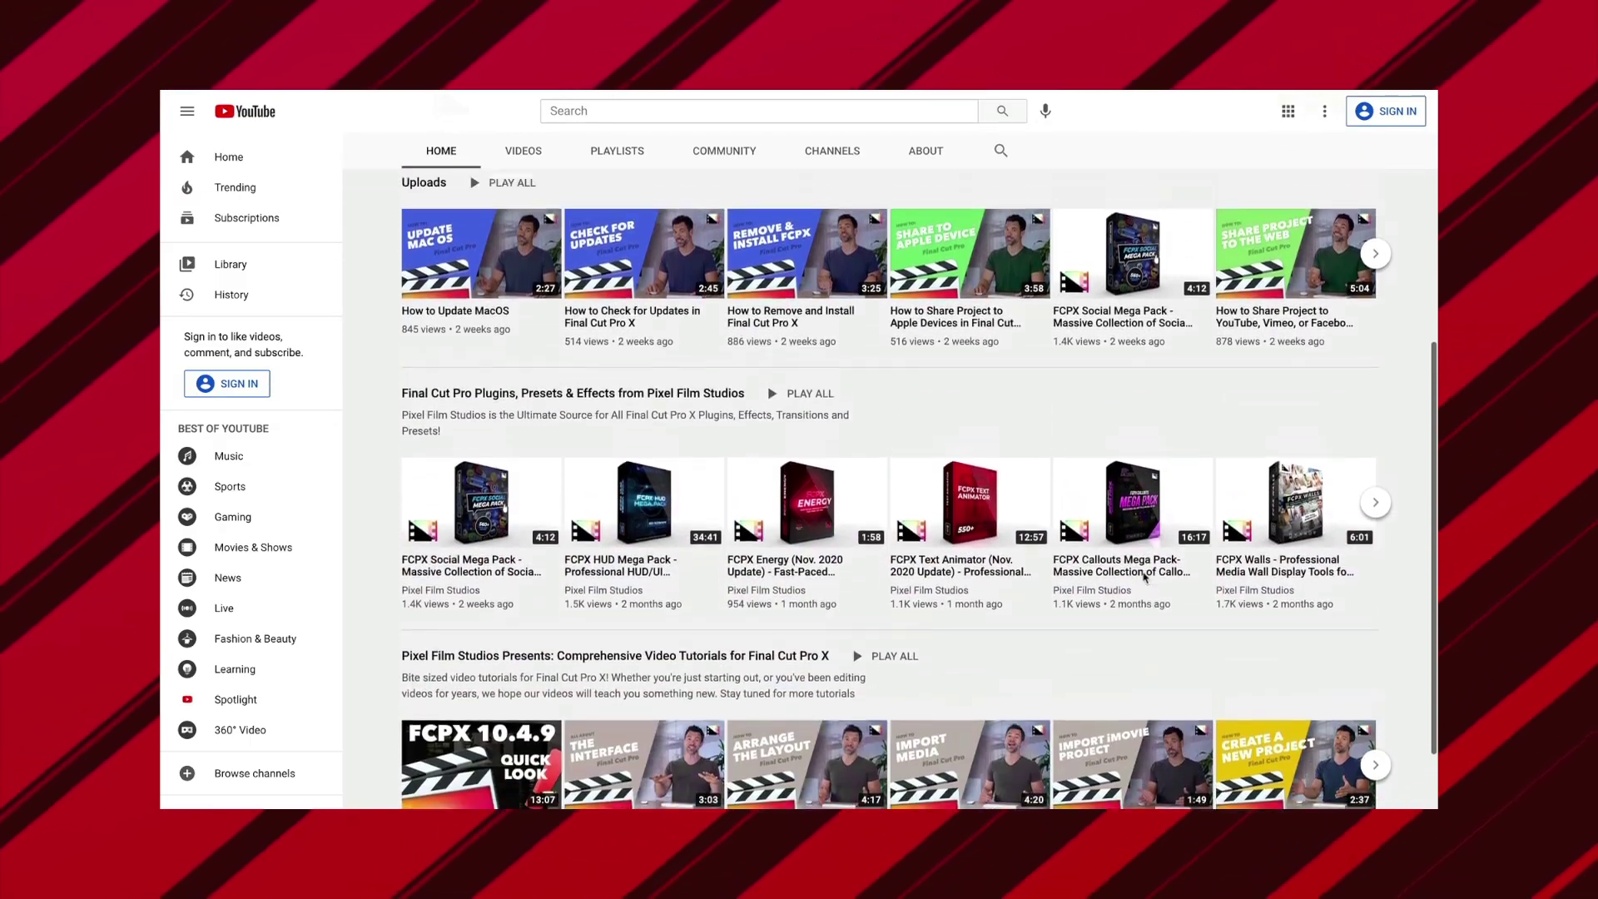
click(631, 398)
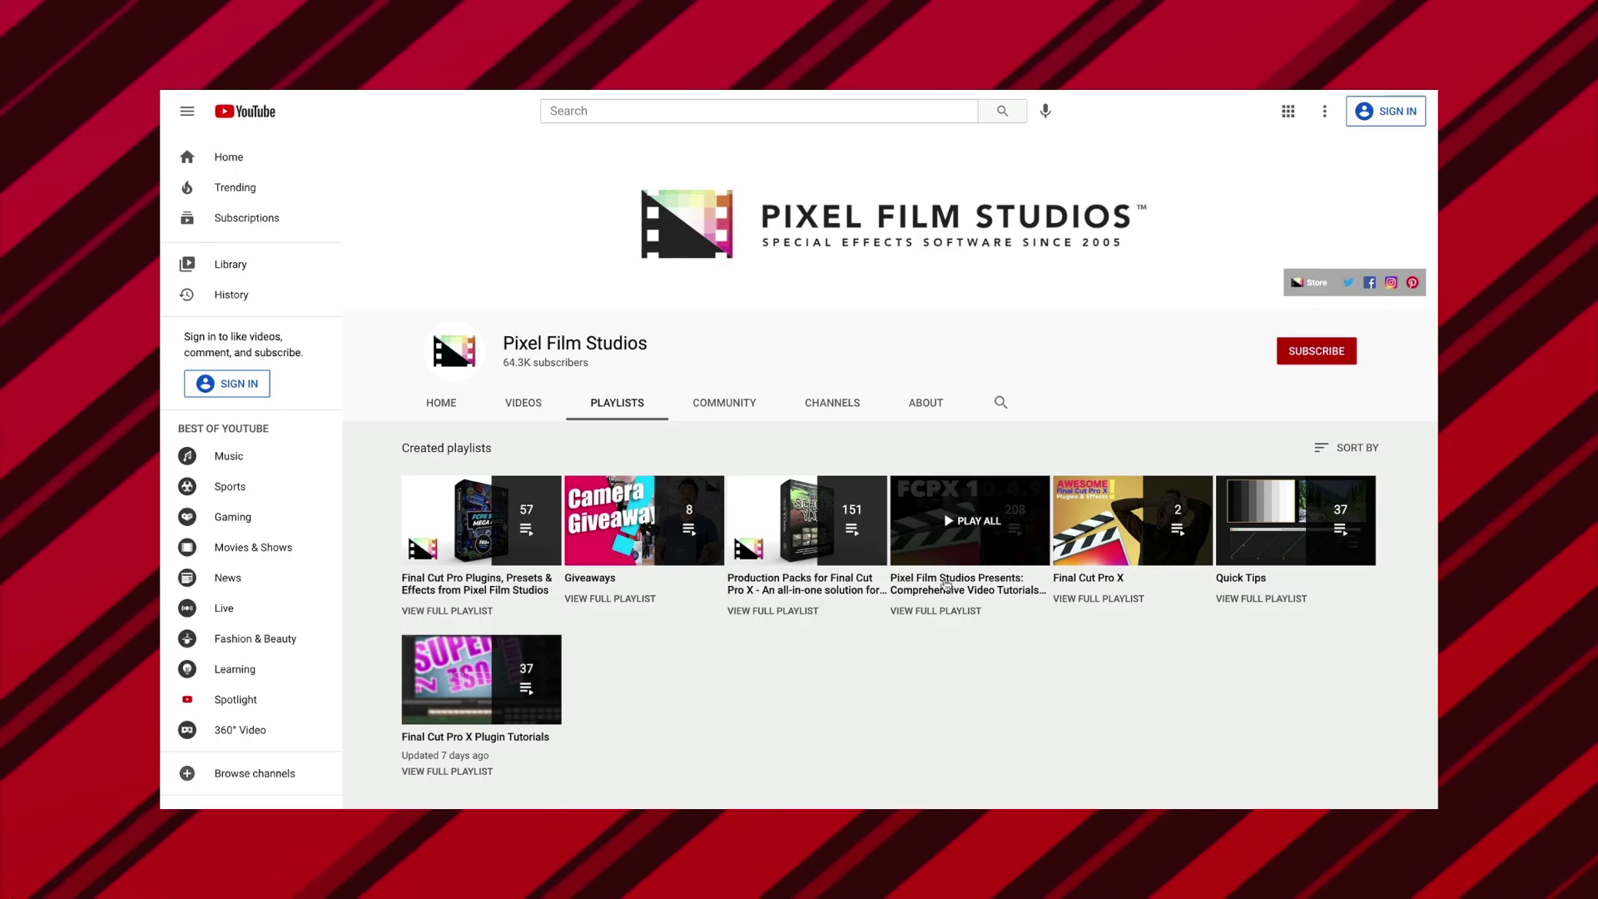
click(945, 583)
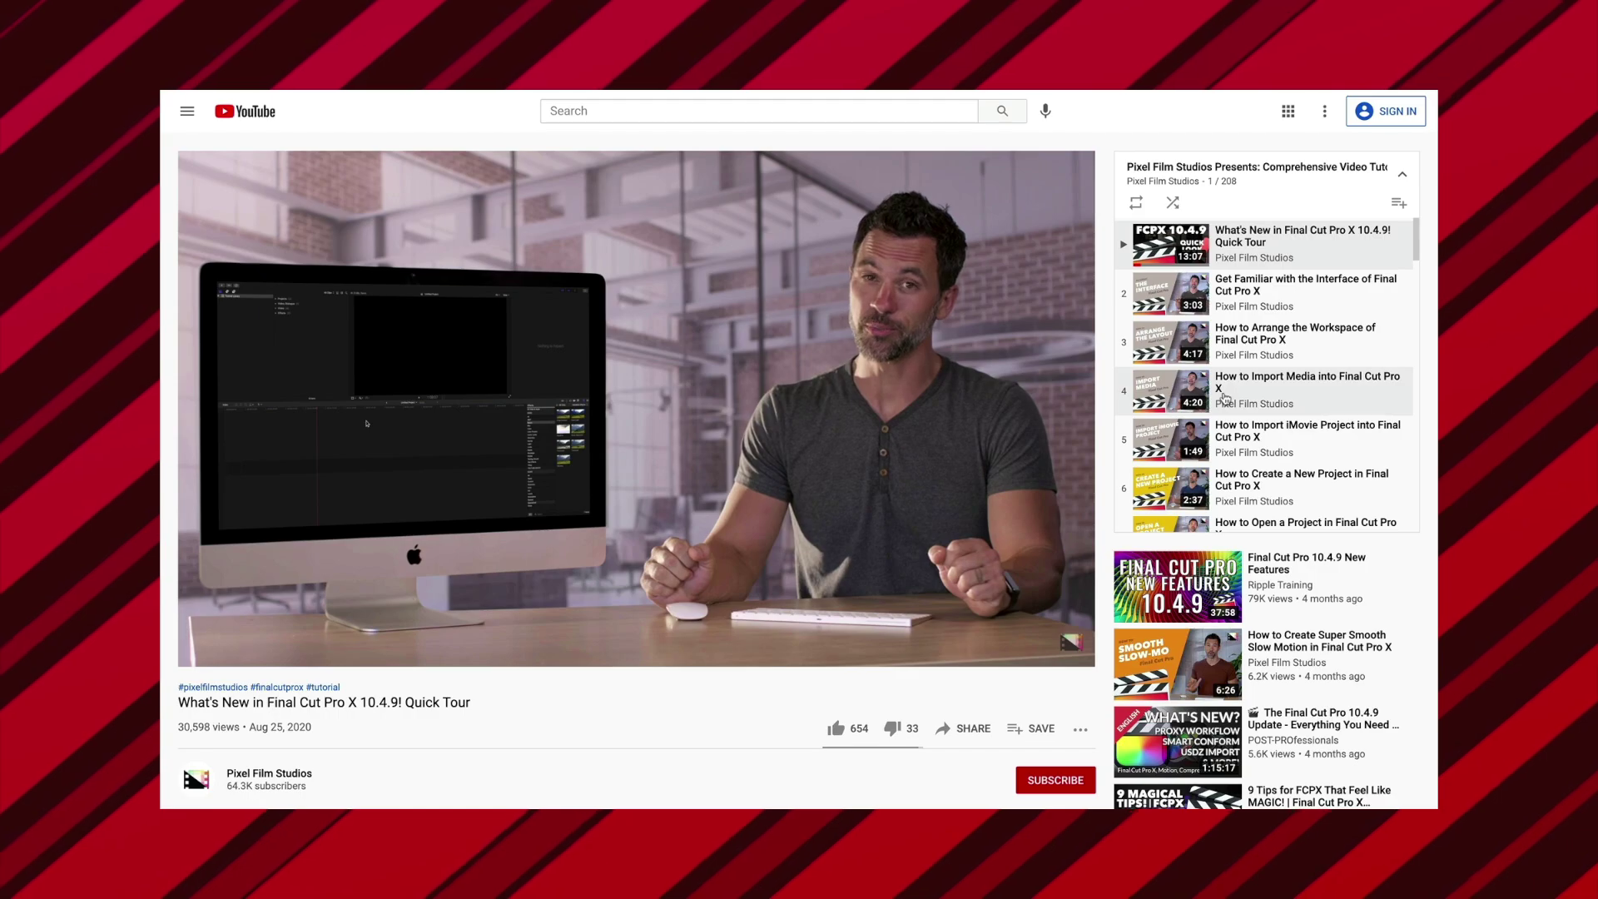
scroll(1224, 398, down, 15)
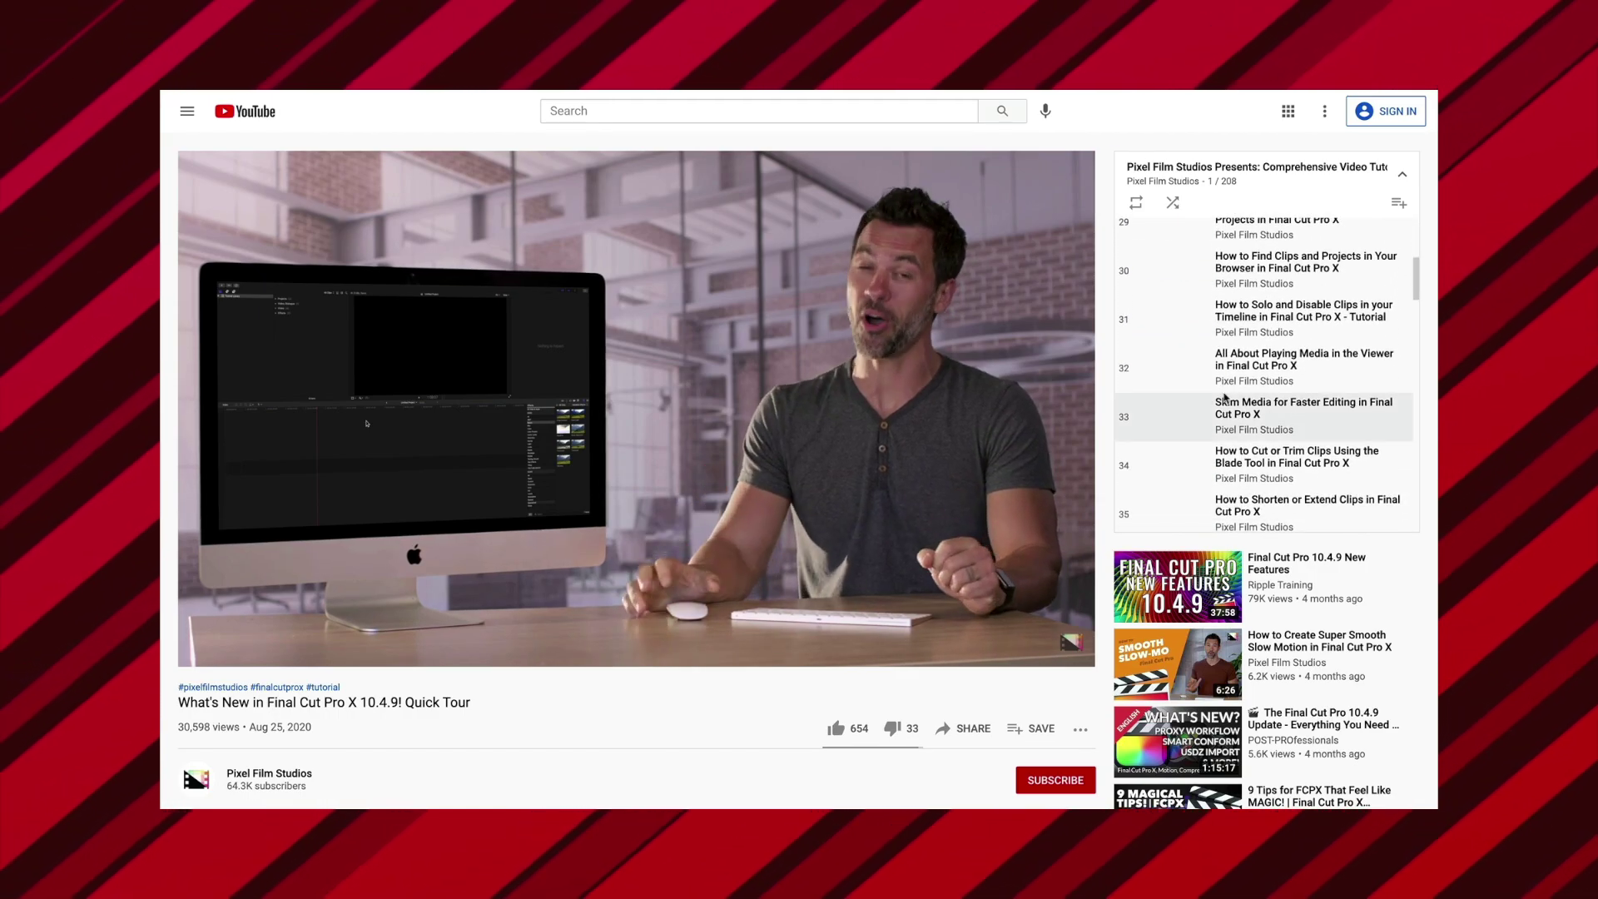
scroll(1224, 398, up, 5)
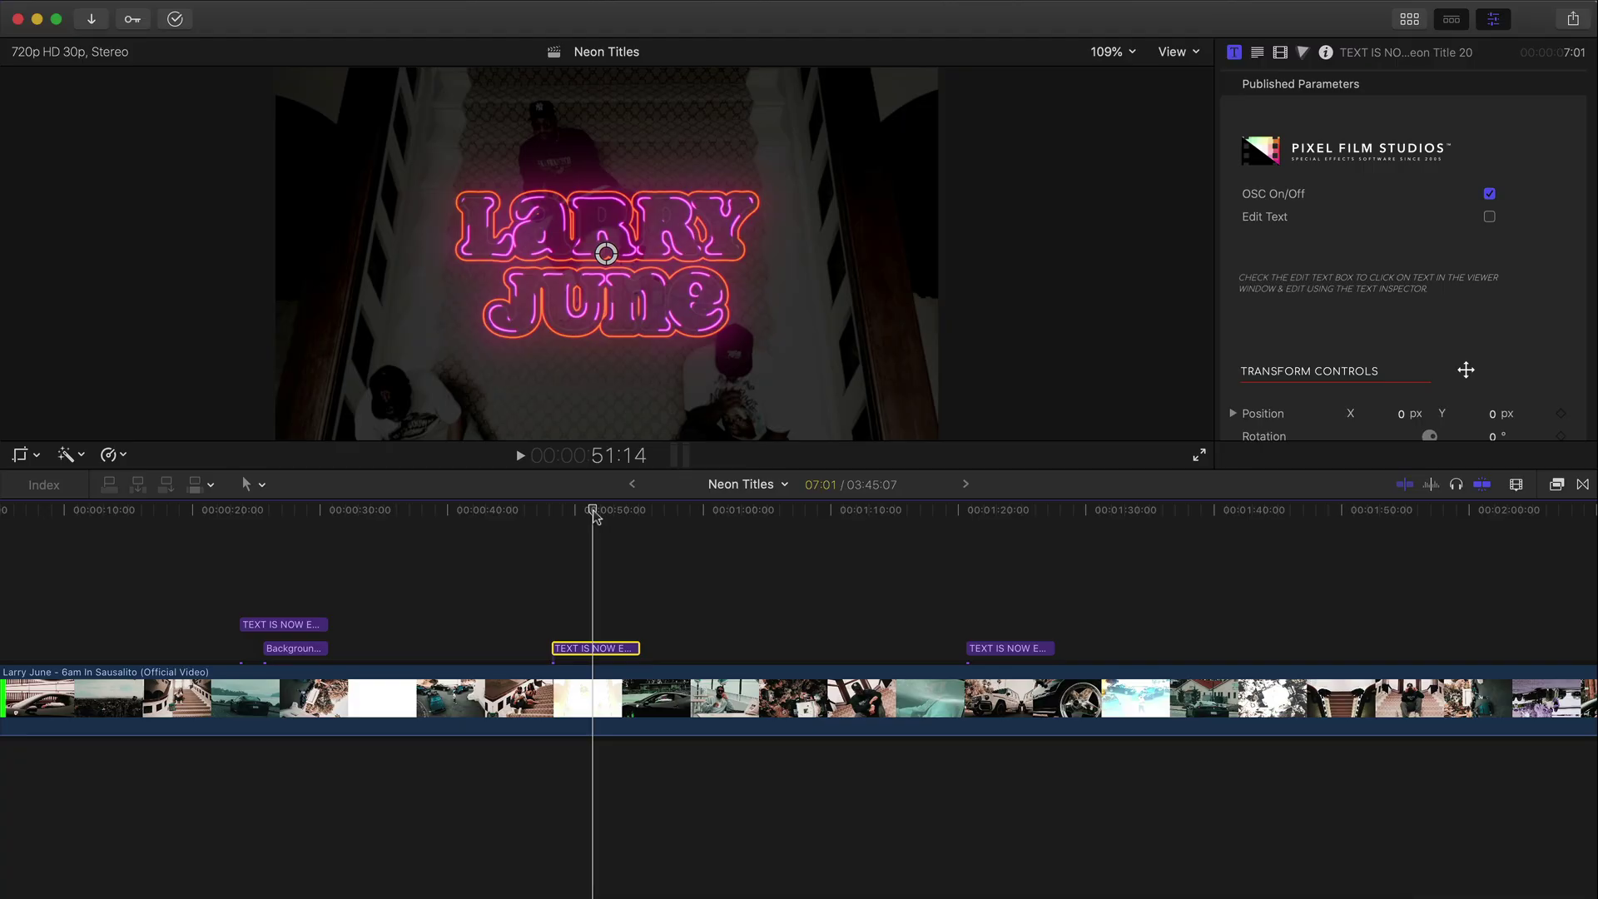
In Final Cut Pro, show the Pixel Film Studios - FCPX Neon Titles collection and return to its Backgrounds section
drag(593, 512, 296, 516)
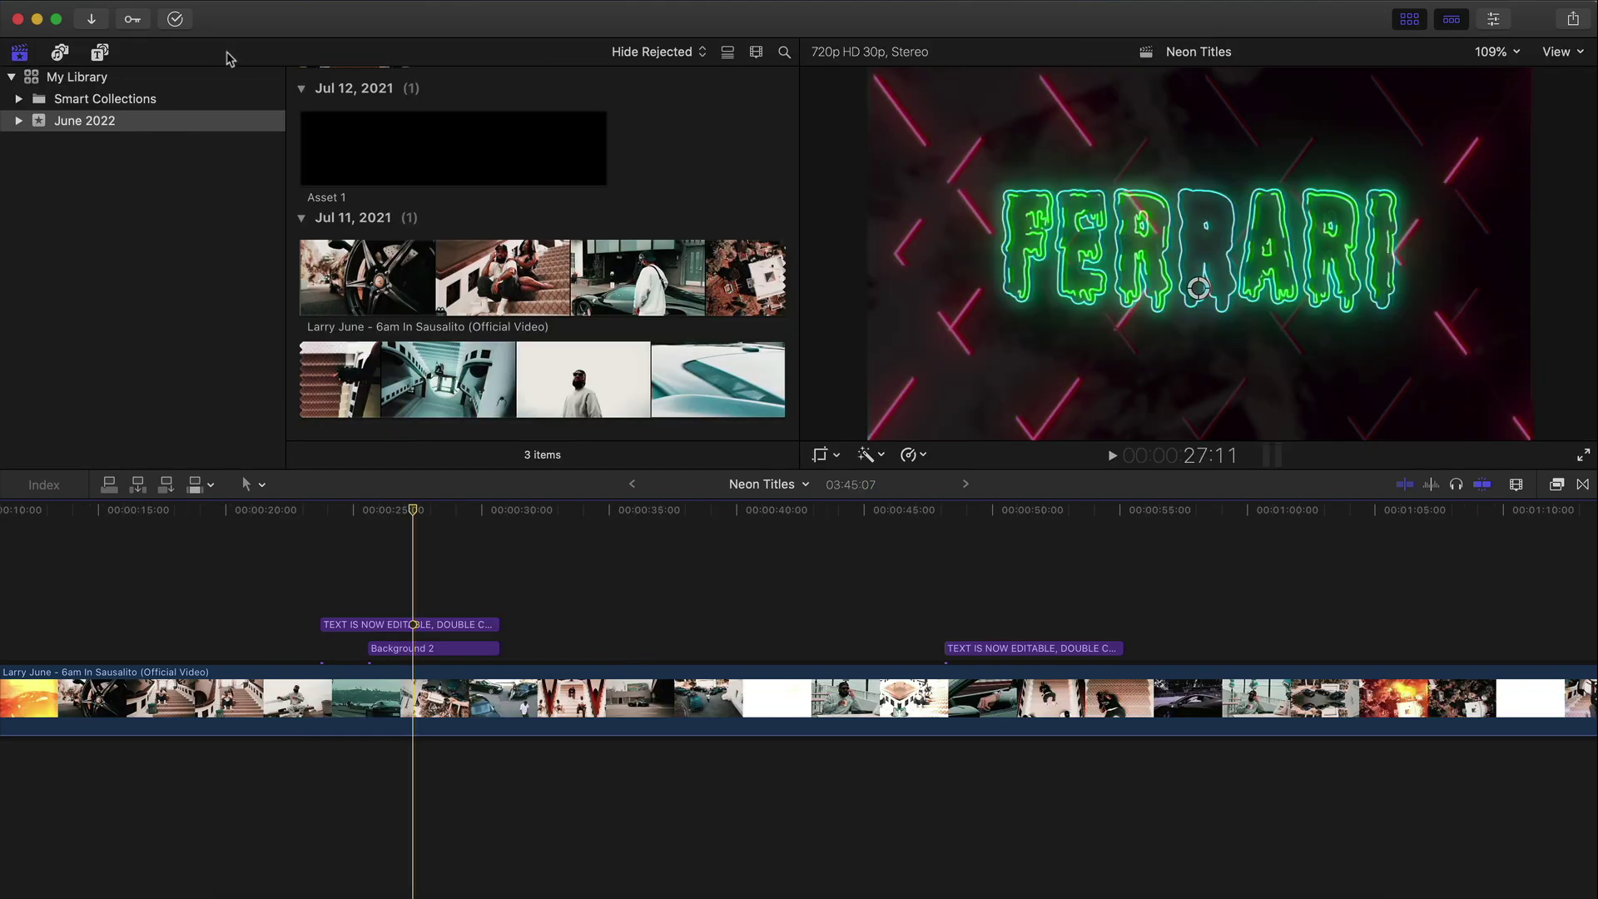
click(100, 52)
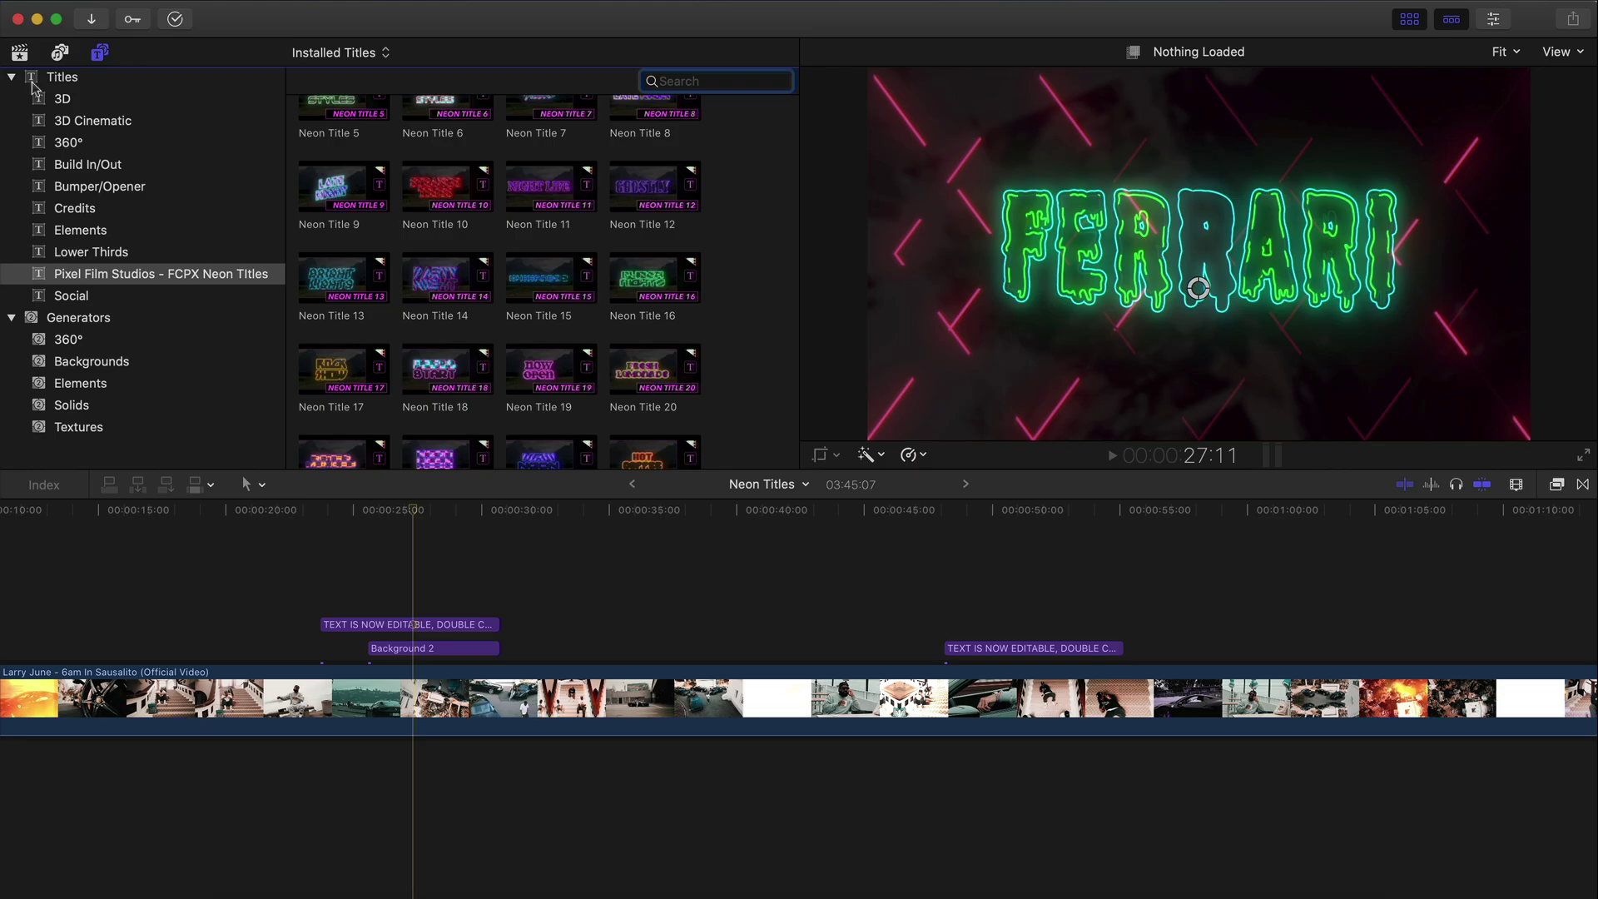
click(71, 79)
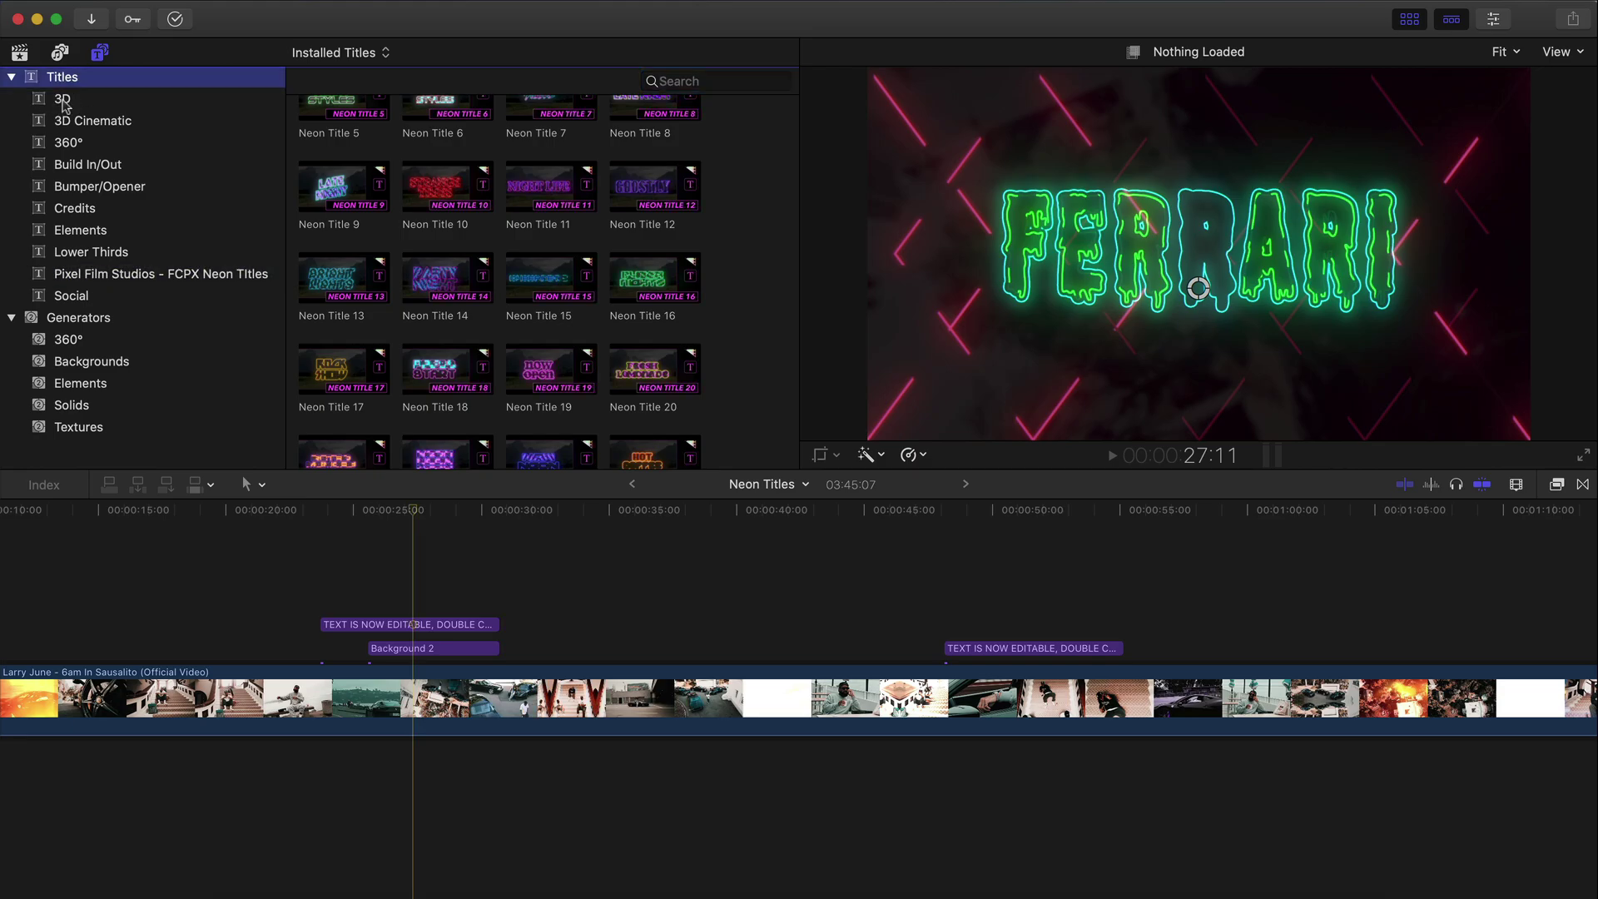
click(70, 278)
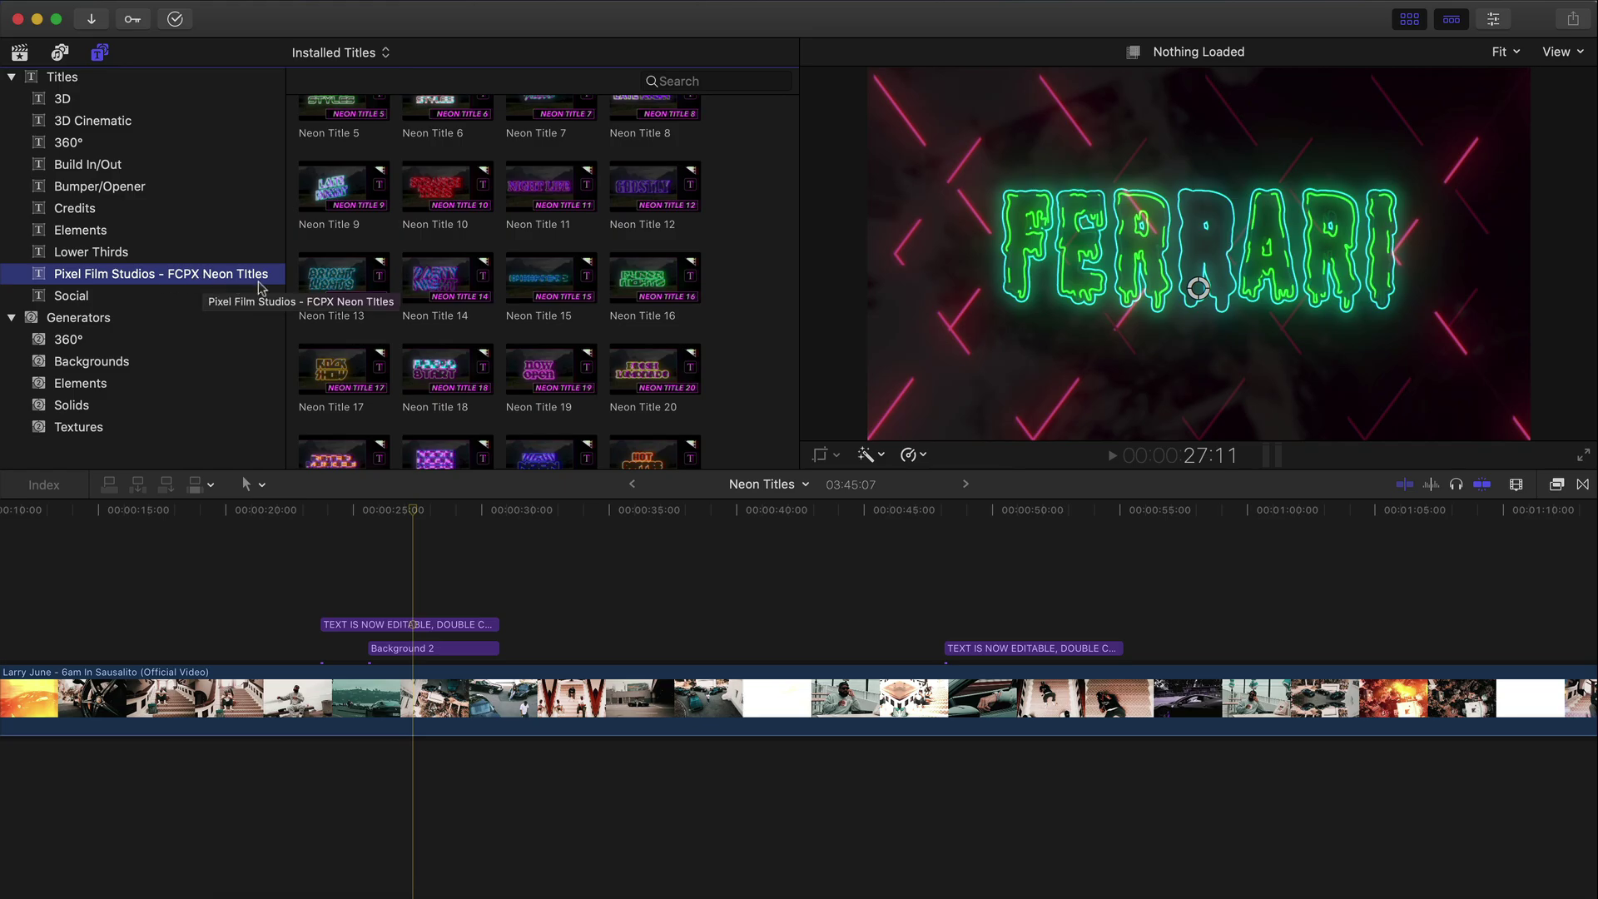
scroll(743, 228, down, 15)
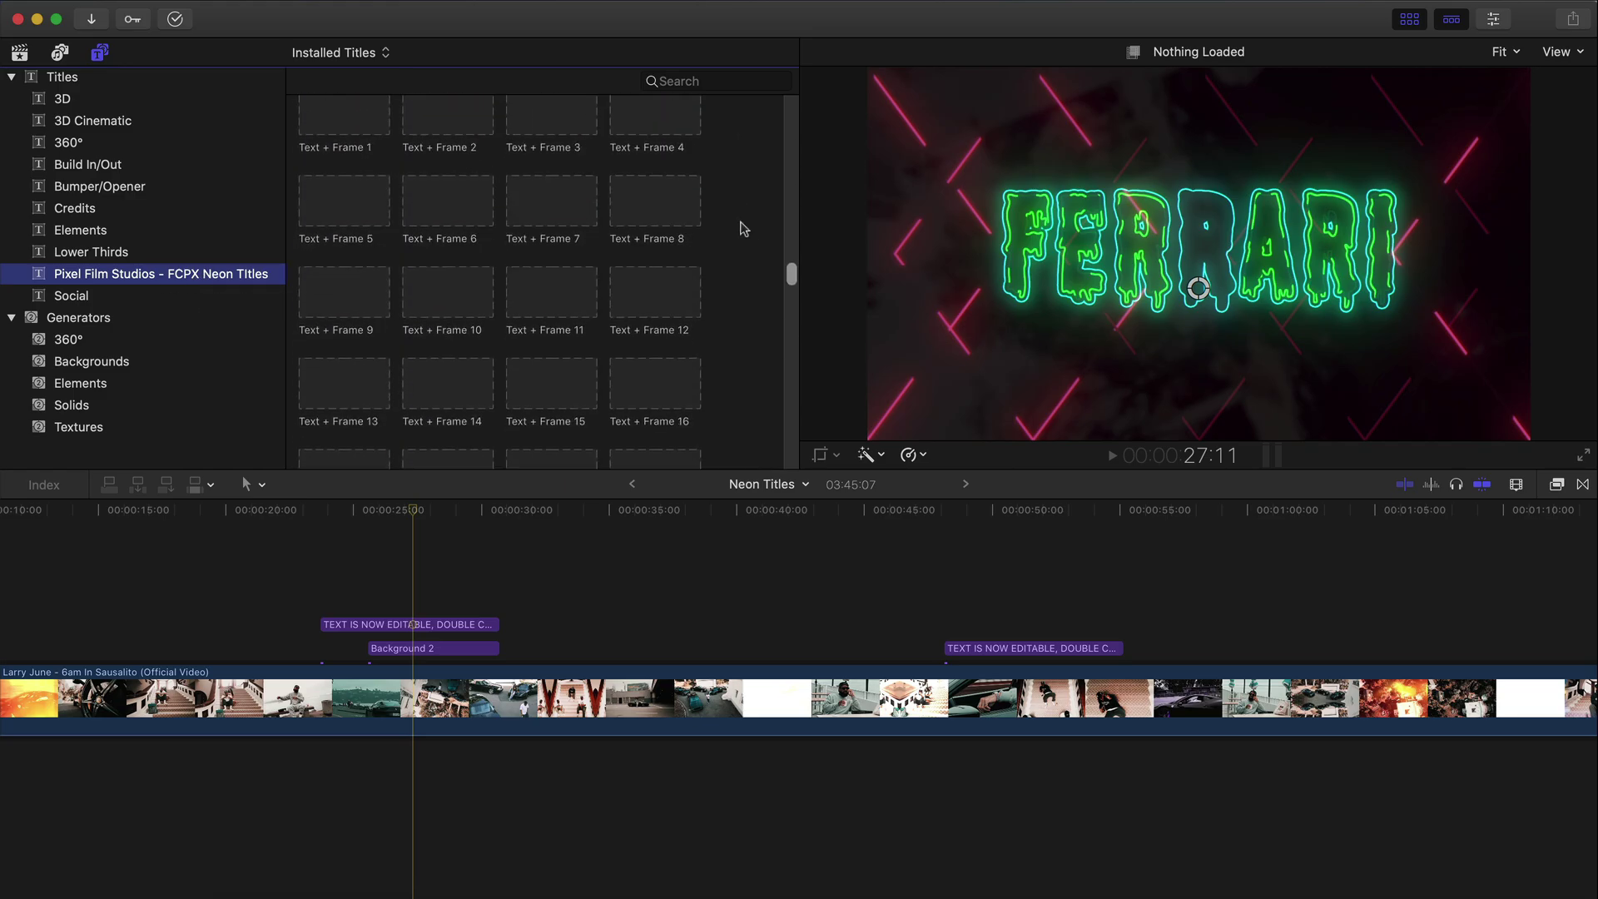
scroll(743, 229, up, 15)
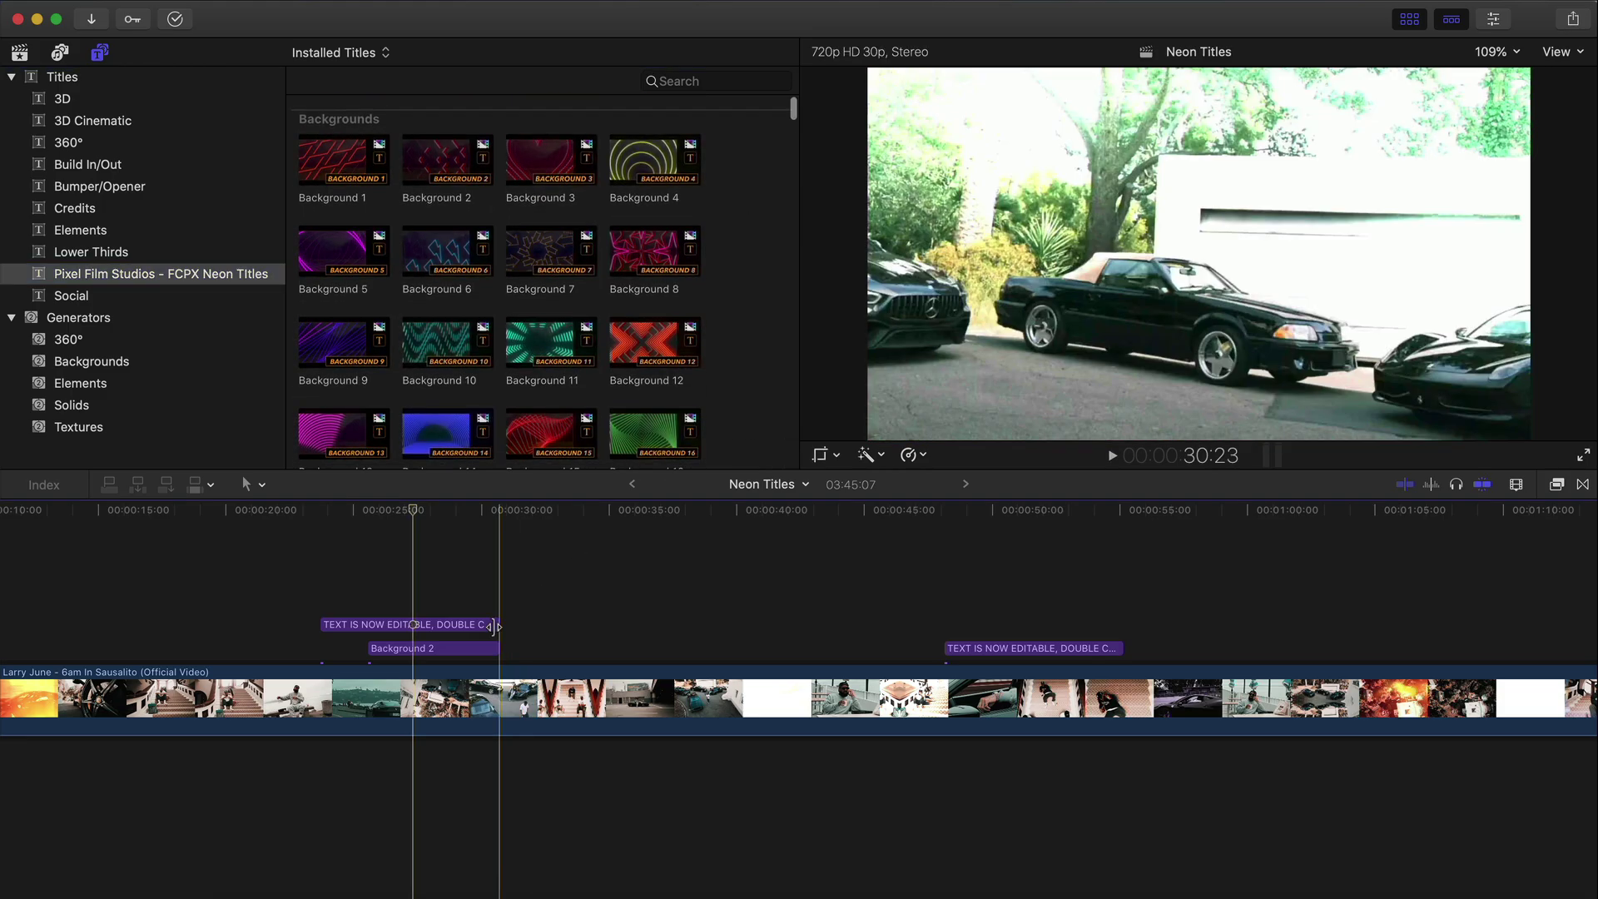
Disable the existing neon title clips and the Background 2 clip on the timeline
click(447, 624)
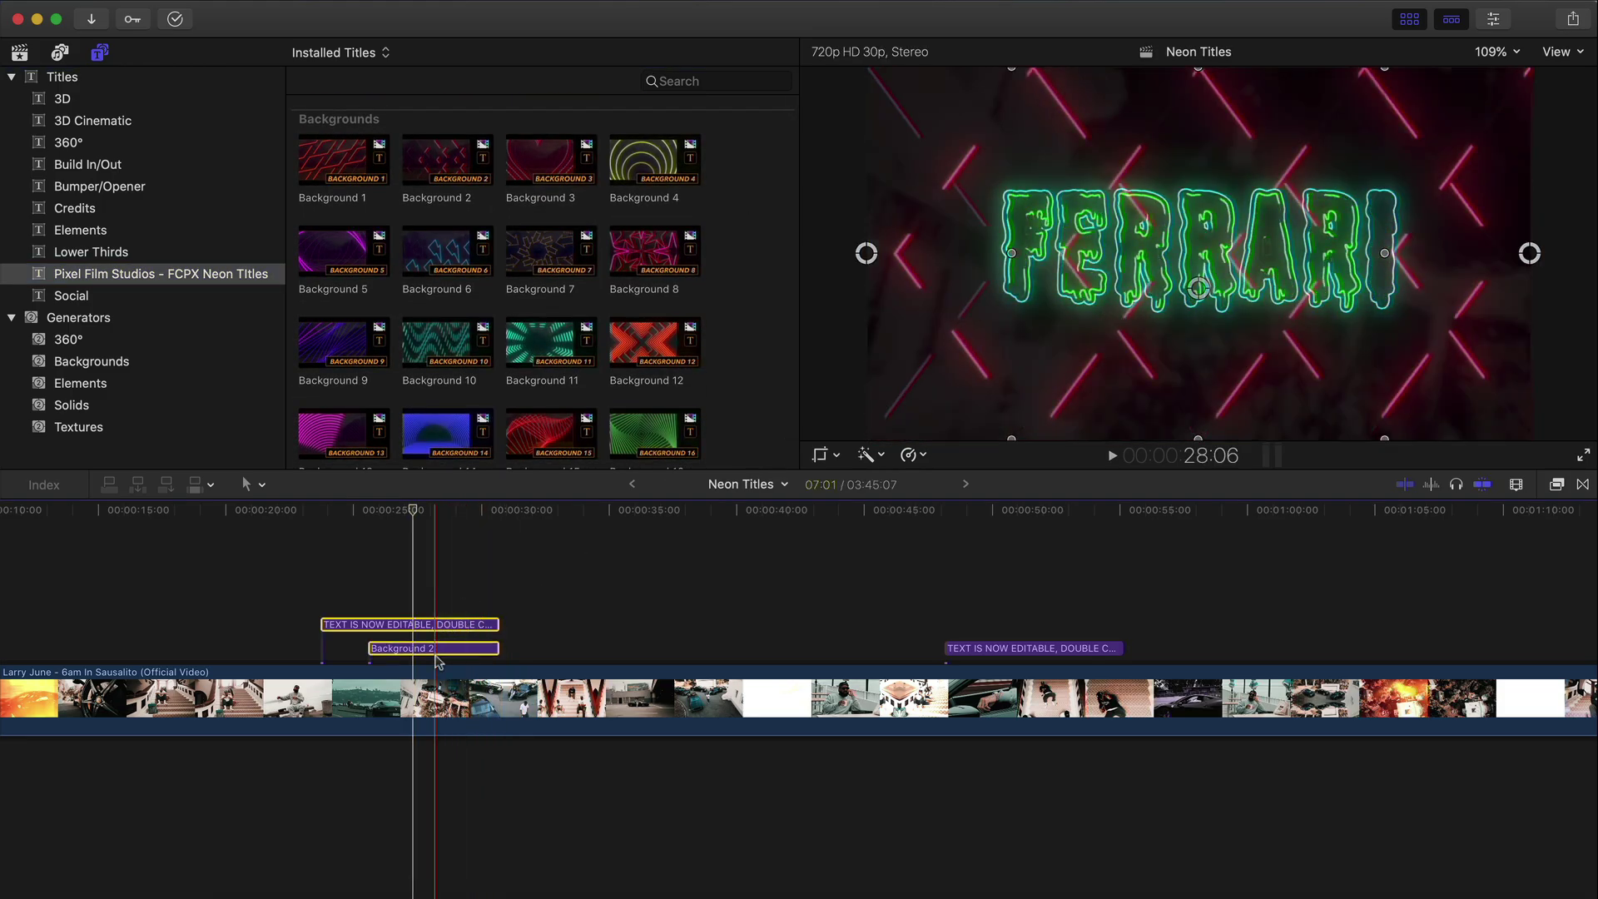
click(1033, 648)
scroll(864, 563, right, 5)
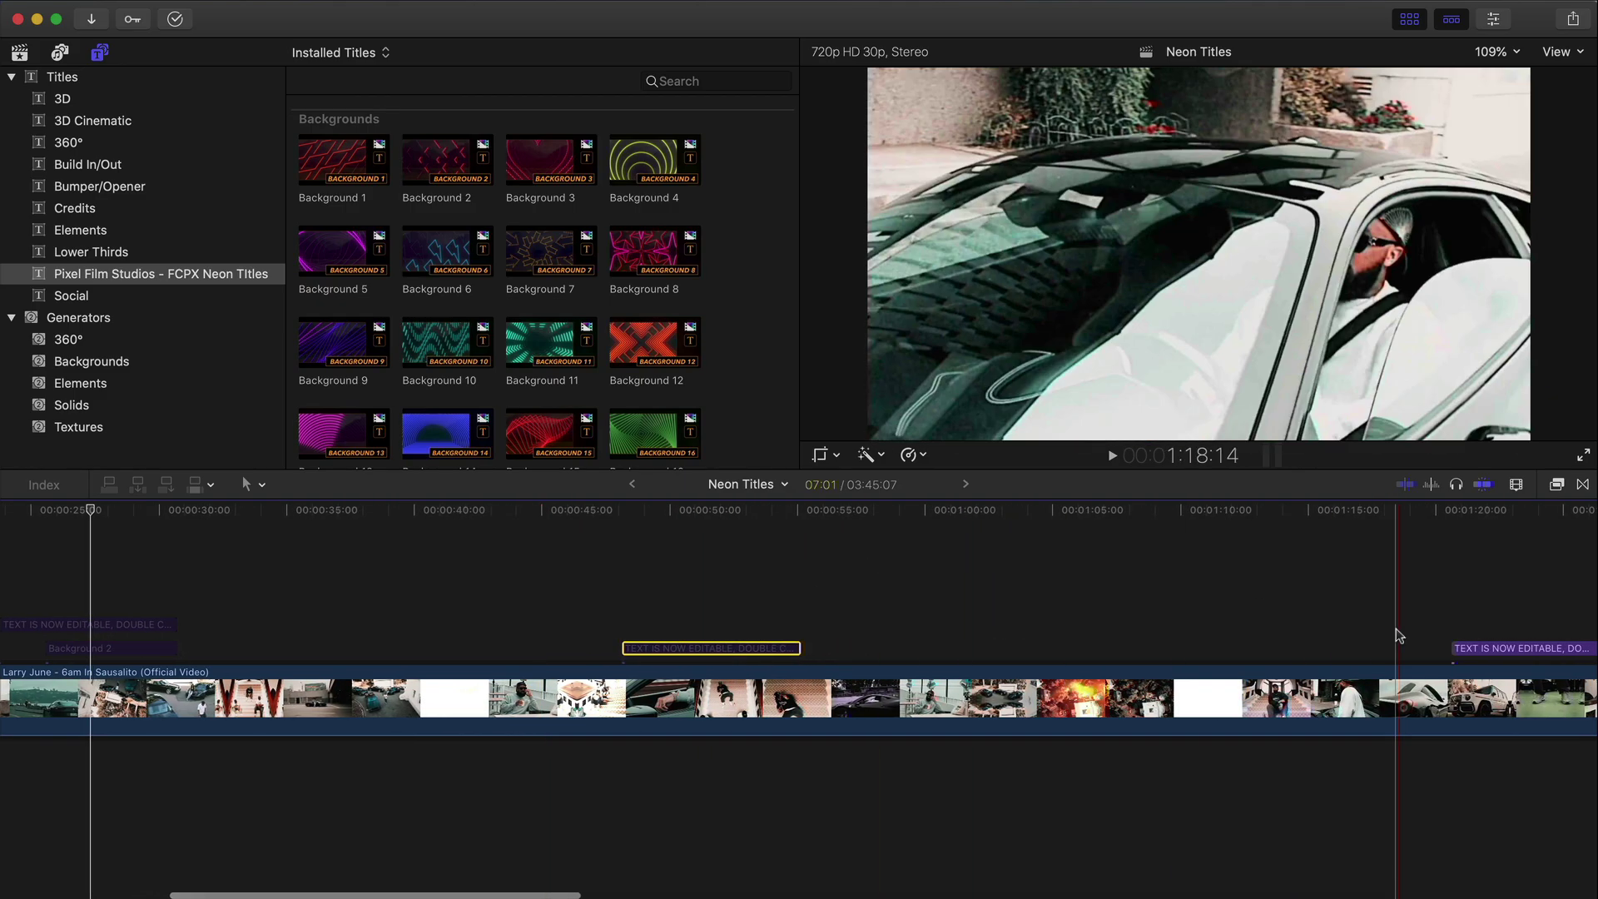
click(1468, 648)
Preview the animations of Background 1, Background 2 and Background 3 in the neon titles collection
click(325, 162)
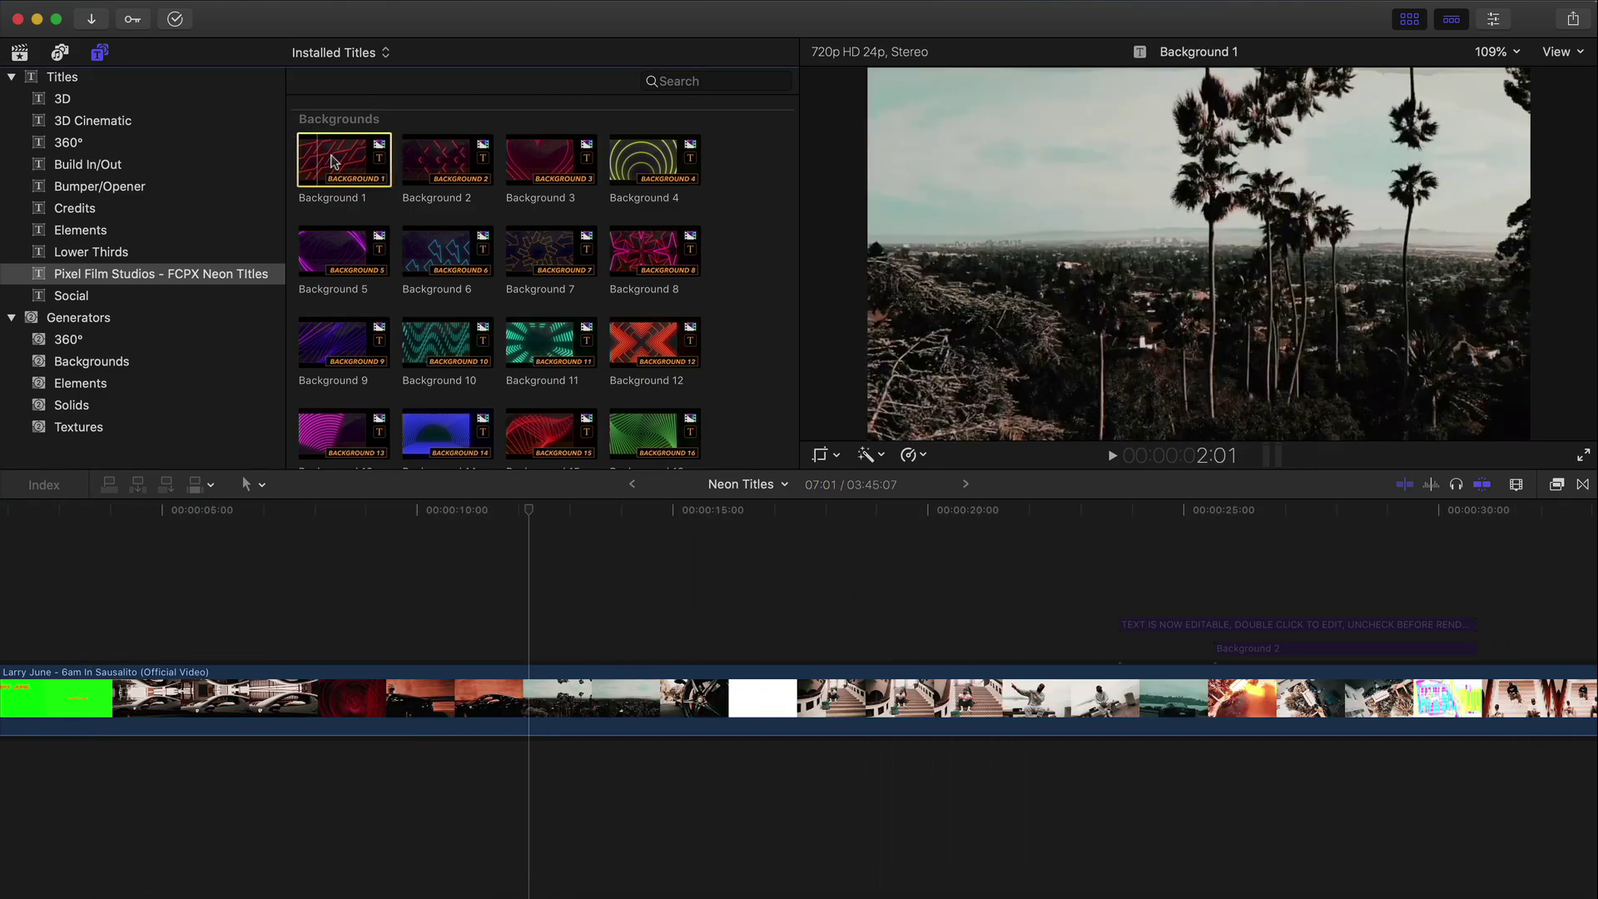
key(space)
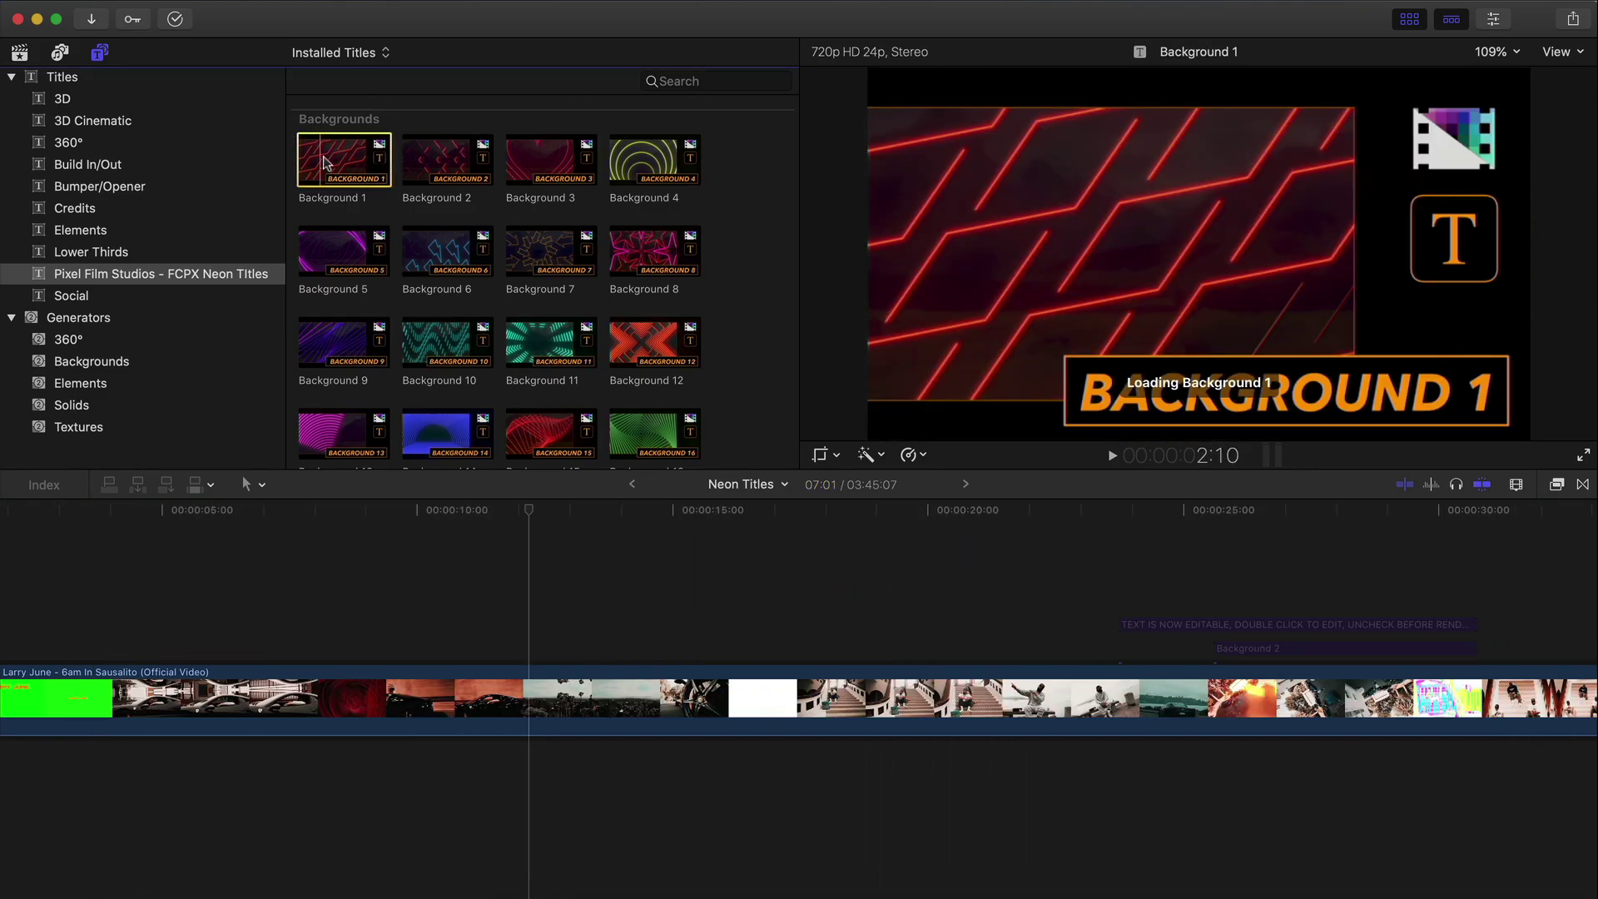
key(space)
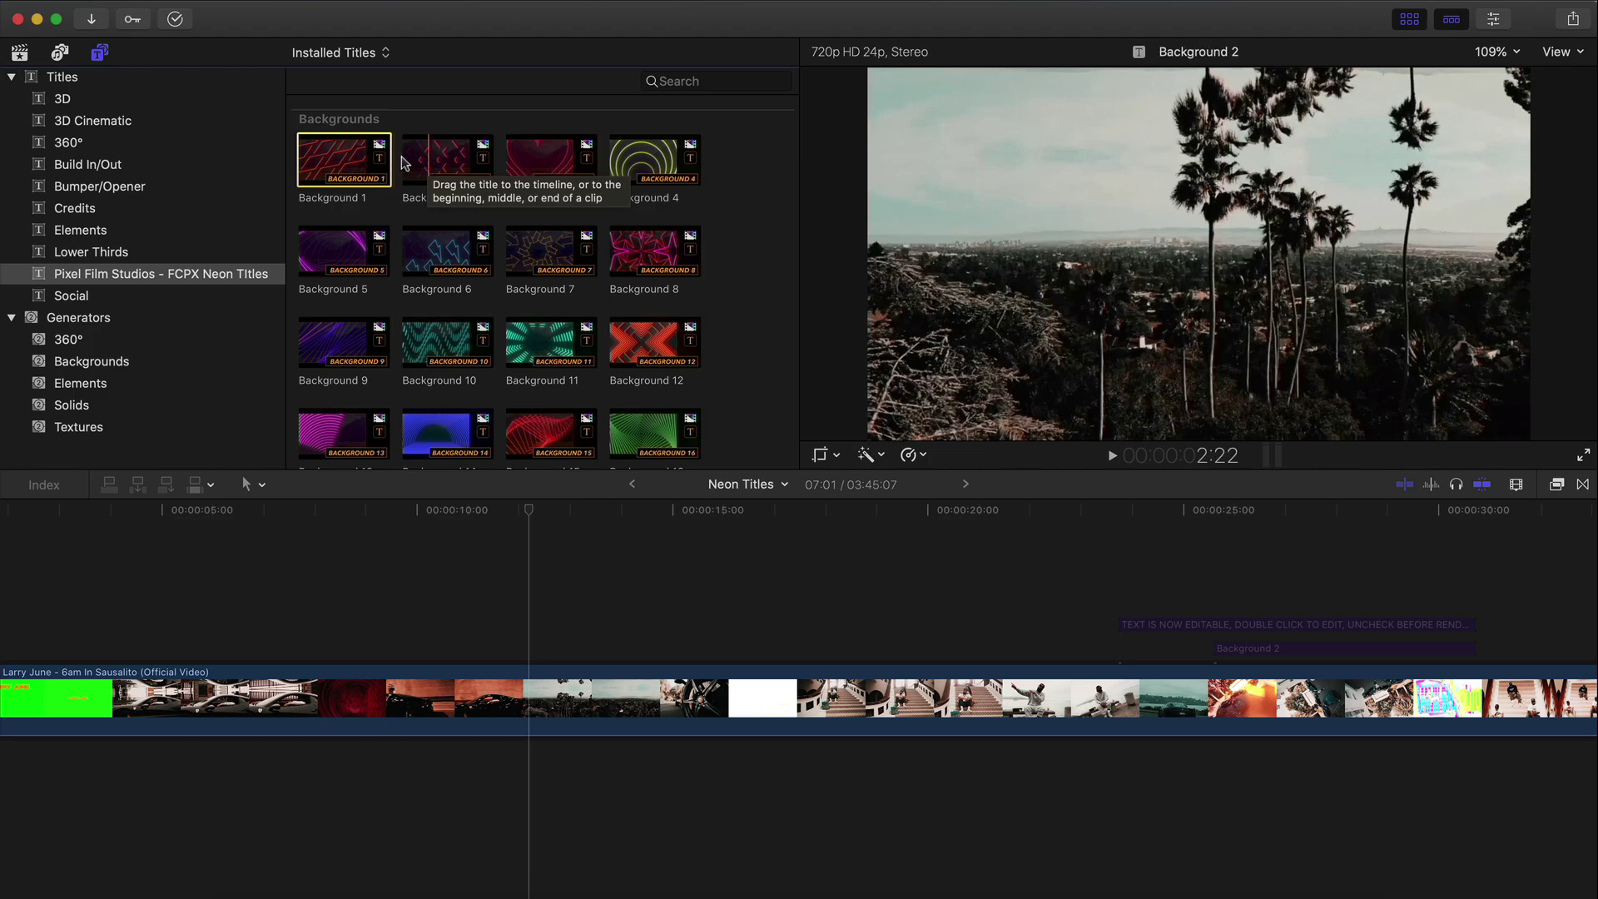
click(423, 160)
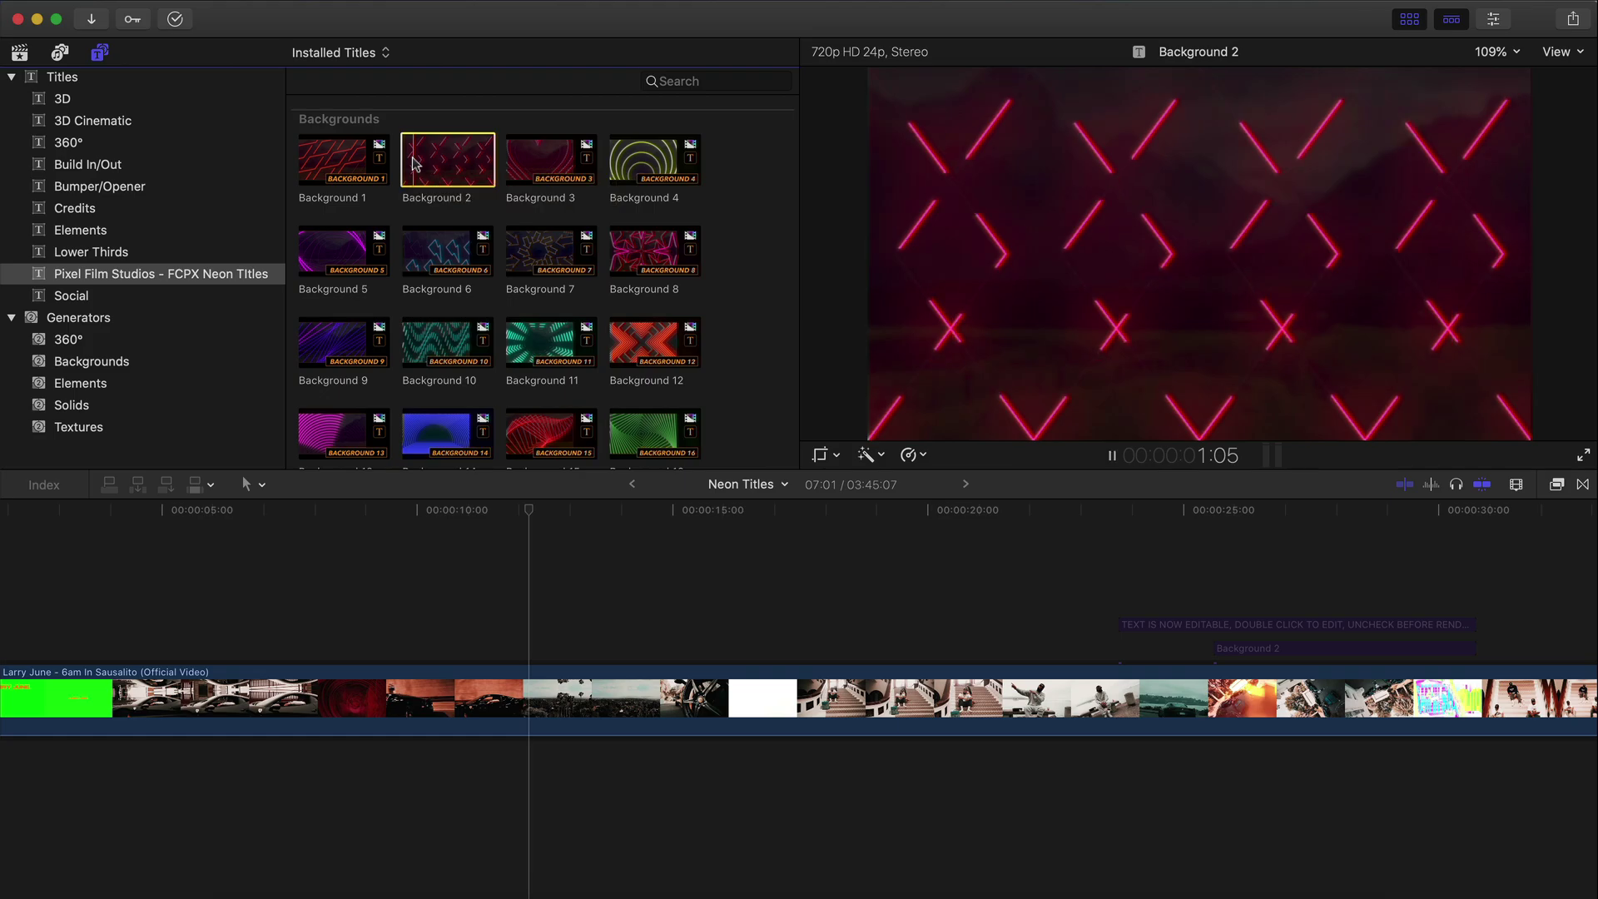
key(space)
click(1385, 662)
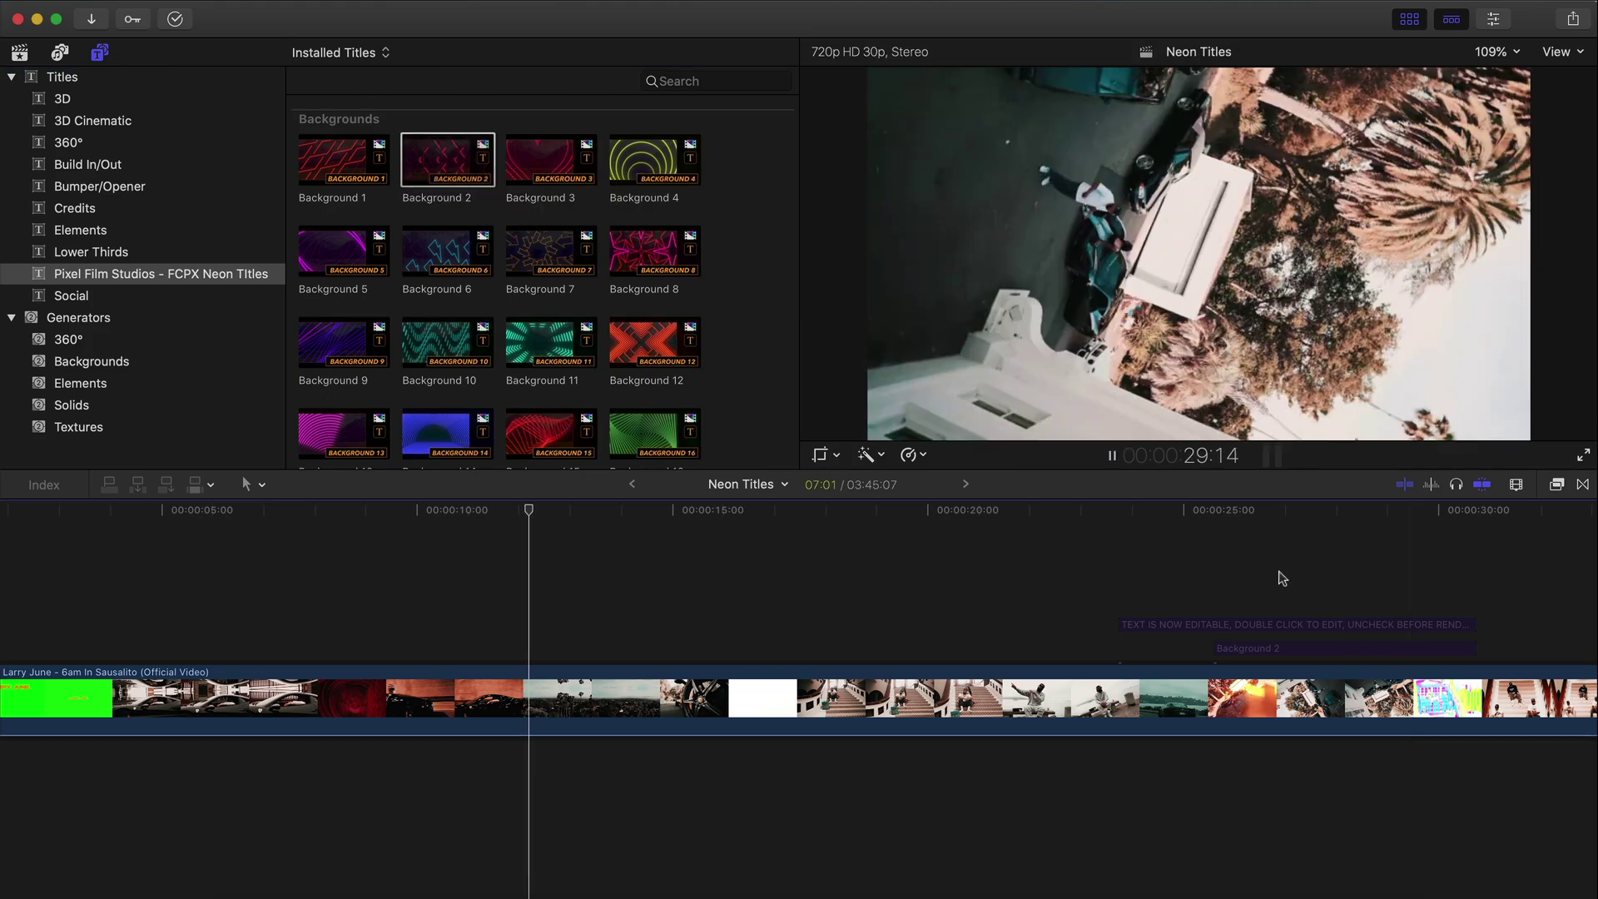
click(518, 160)
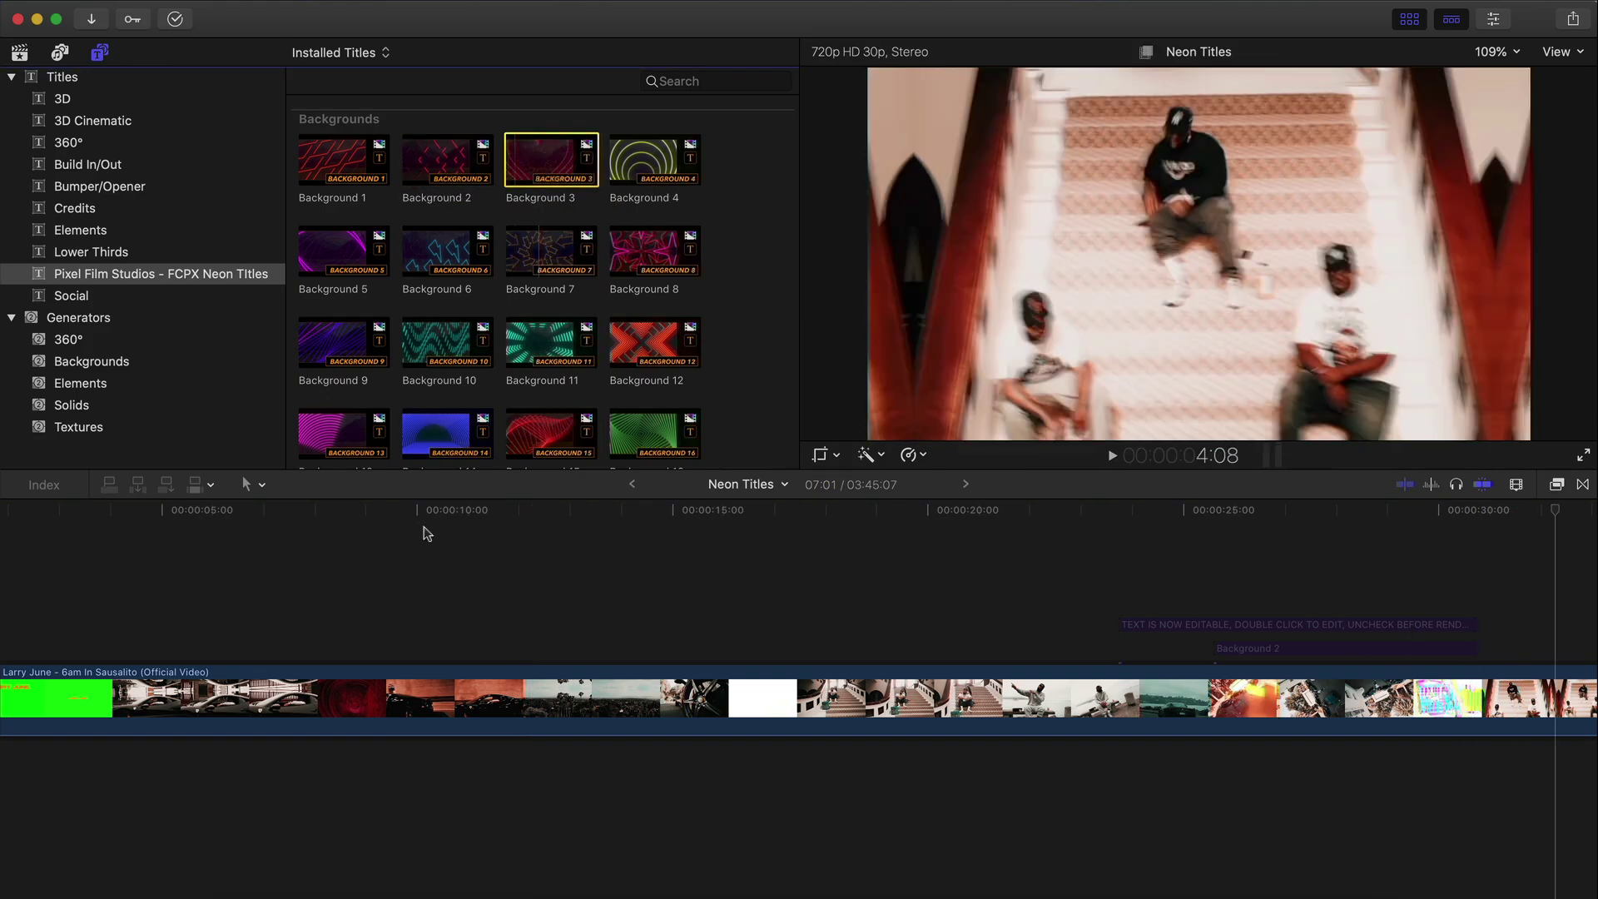
click(382, 528)
Examine the Custom Image, Fill Shapes and Outline Shapes presets, previewing the Outline Shape 8 animation
scroll(346, 152, down, 15)
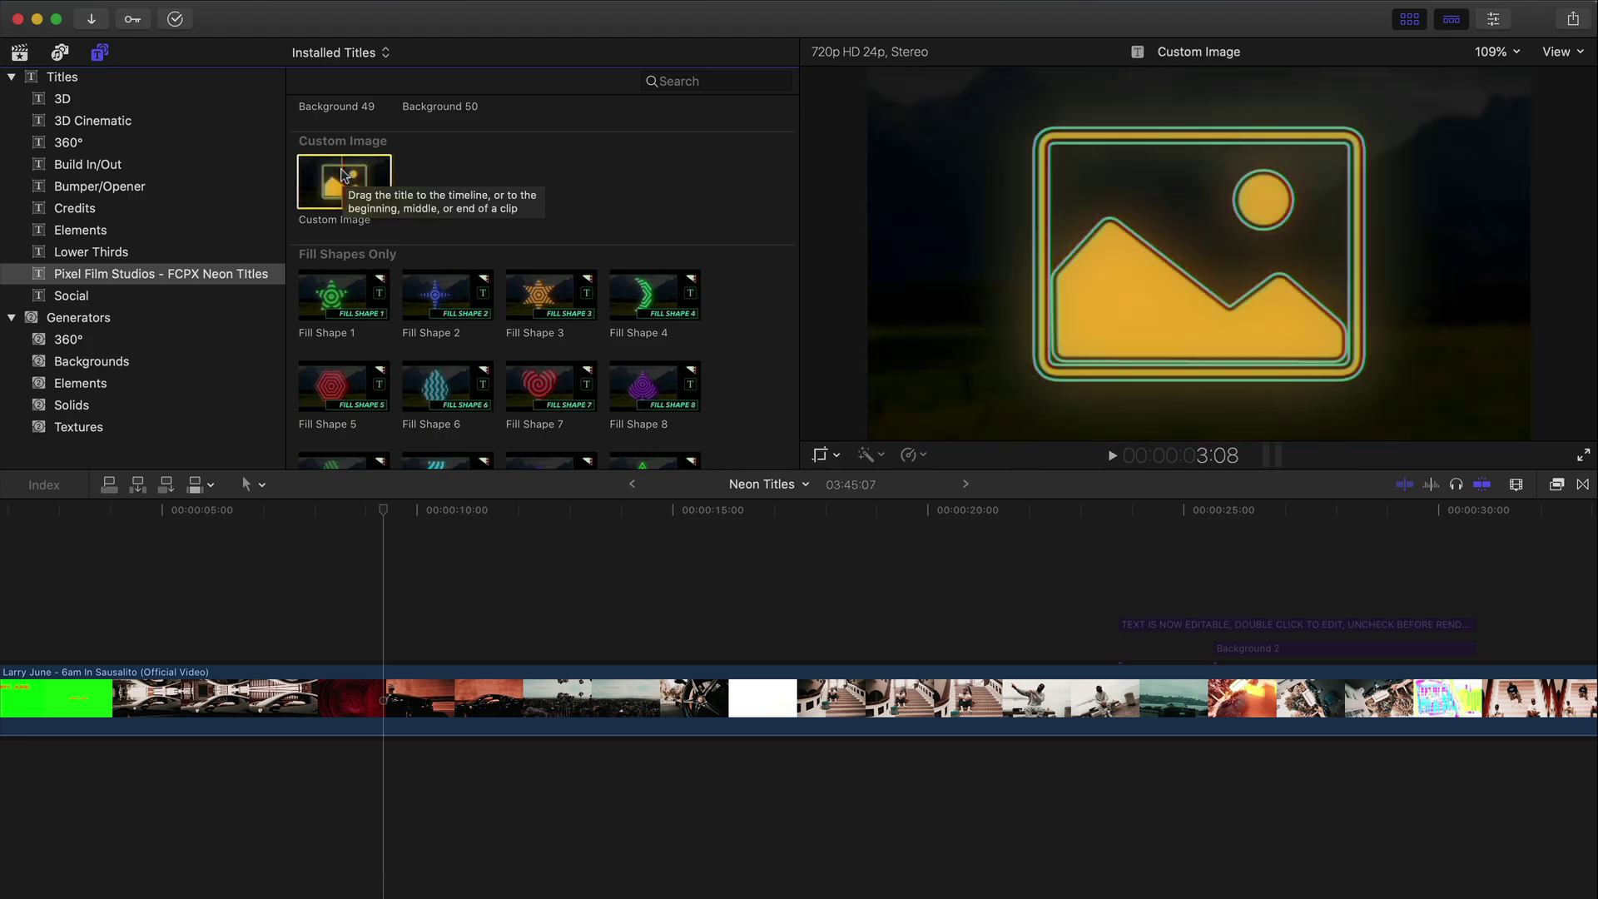
scroll(343, 175, down, 3)
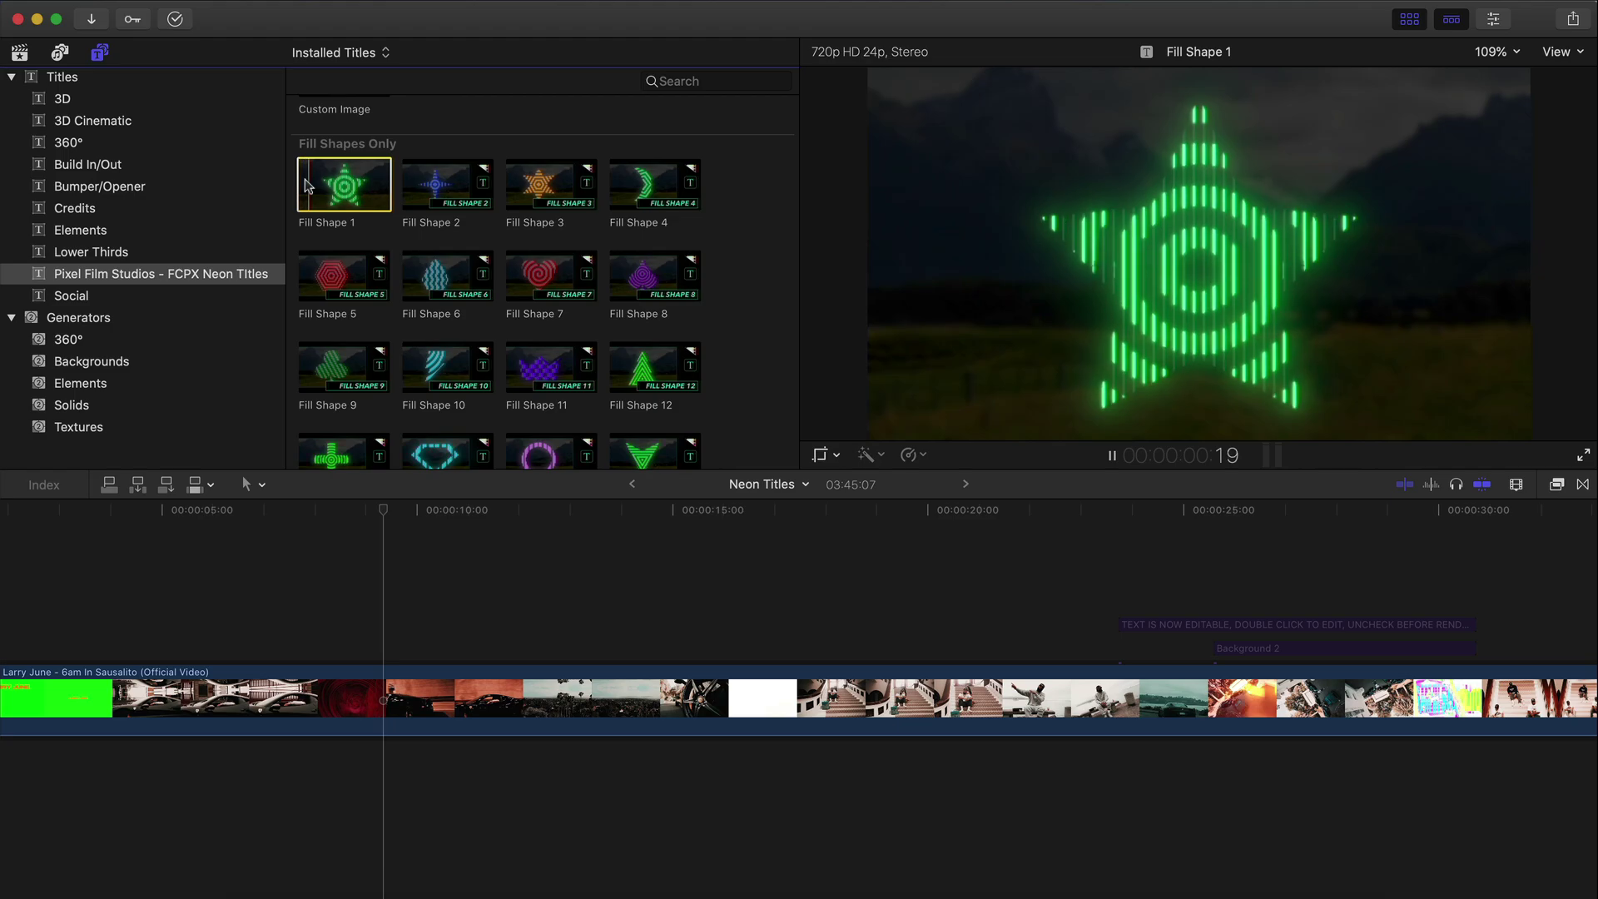
scroll(735, 283, down, 10)
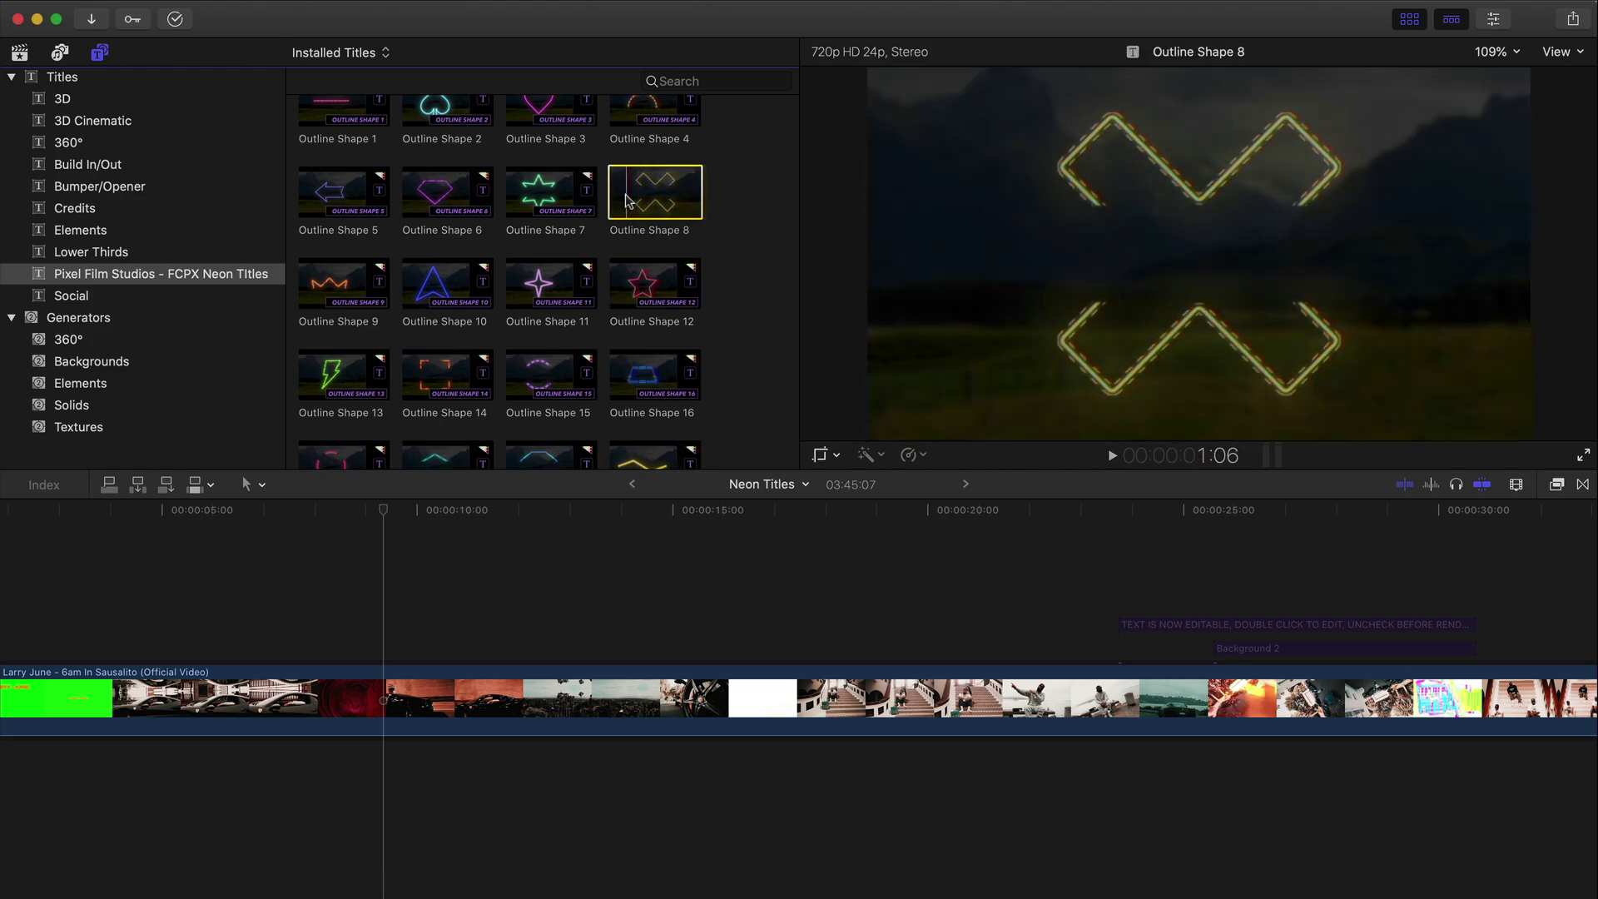
key(space)
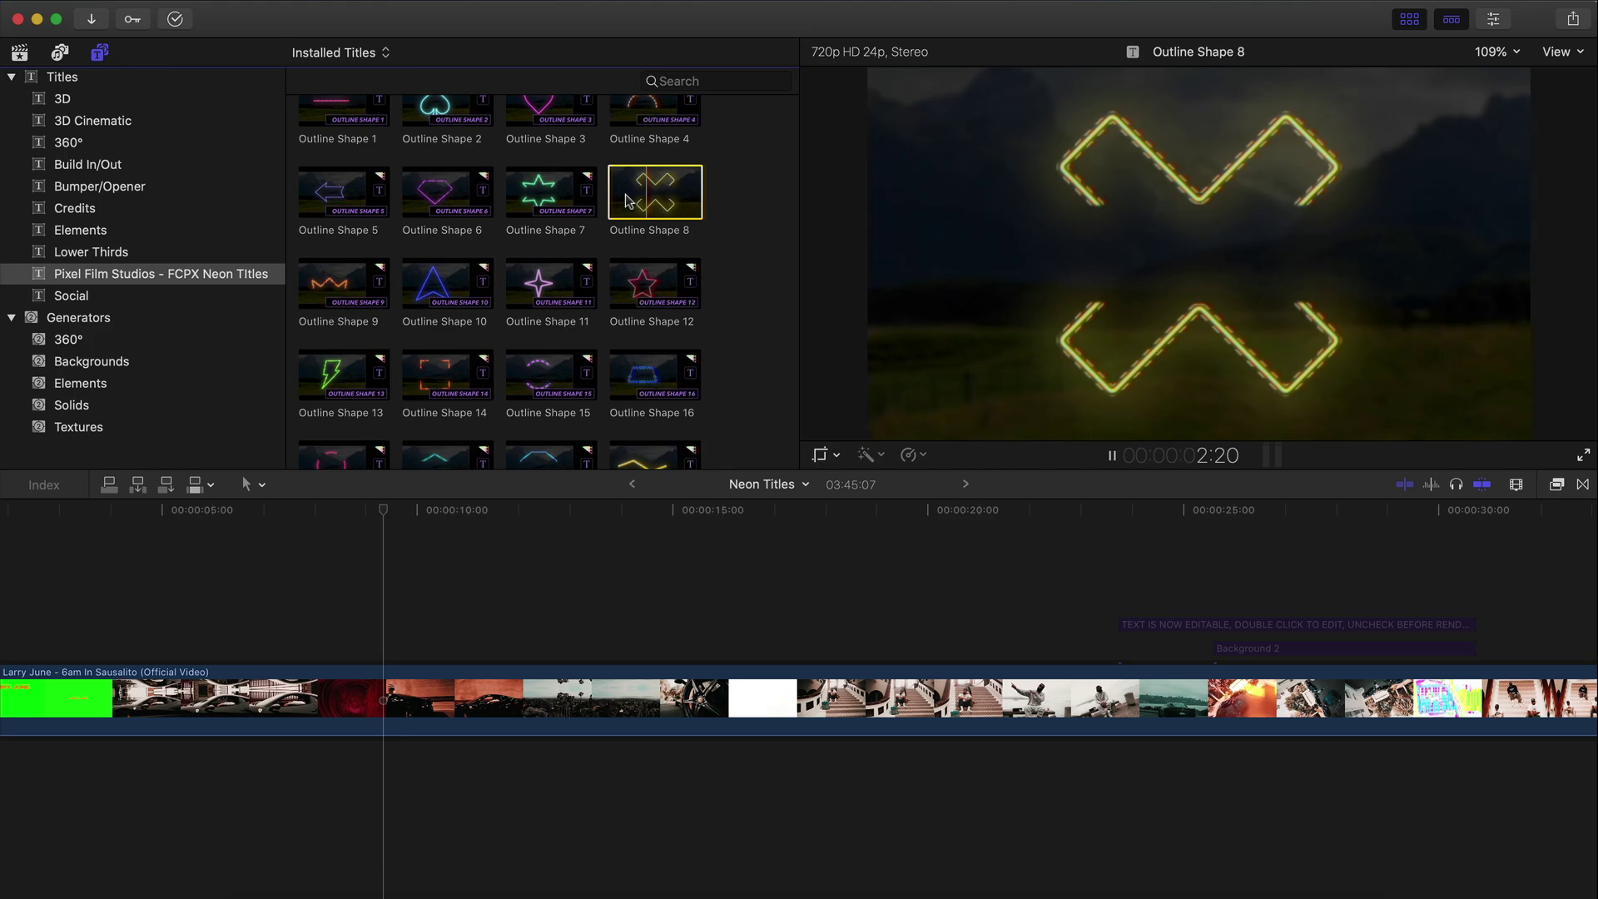
key(space)
Examine the Neon Title presets, previewing the Neon Title 17 animation
scroll(749, 228, down, 10)
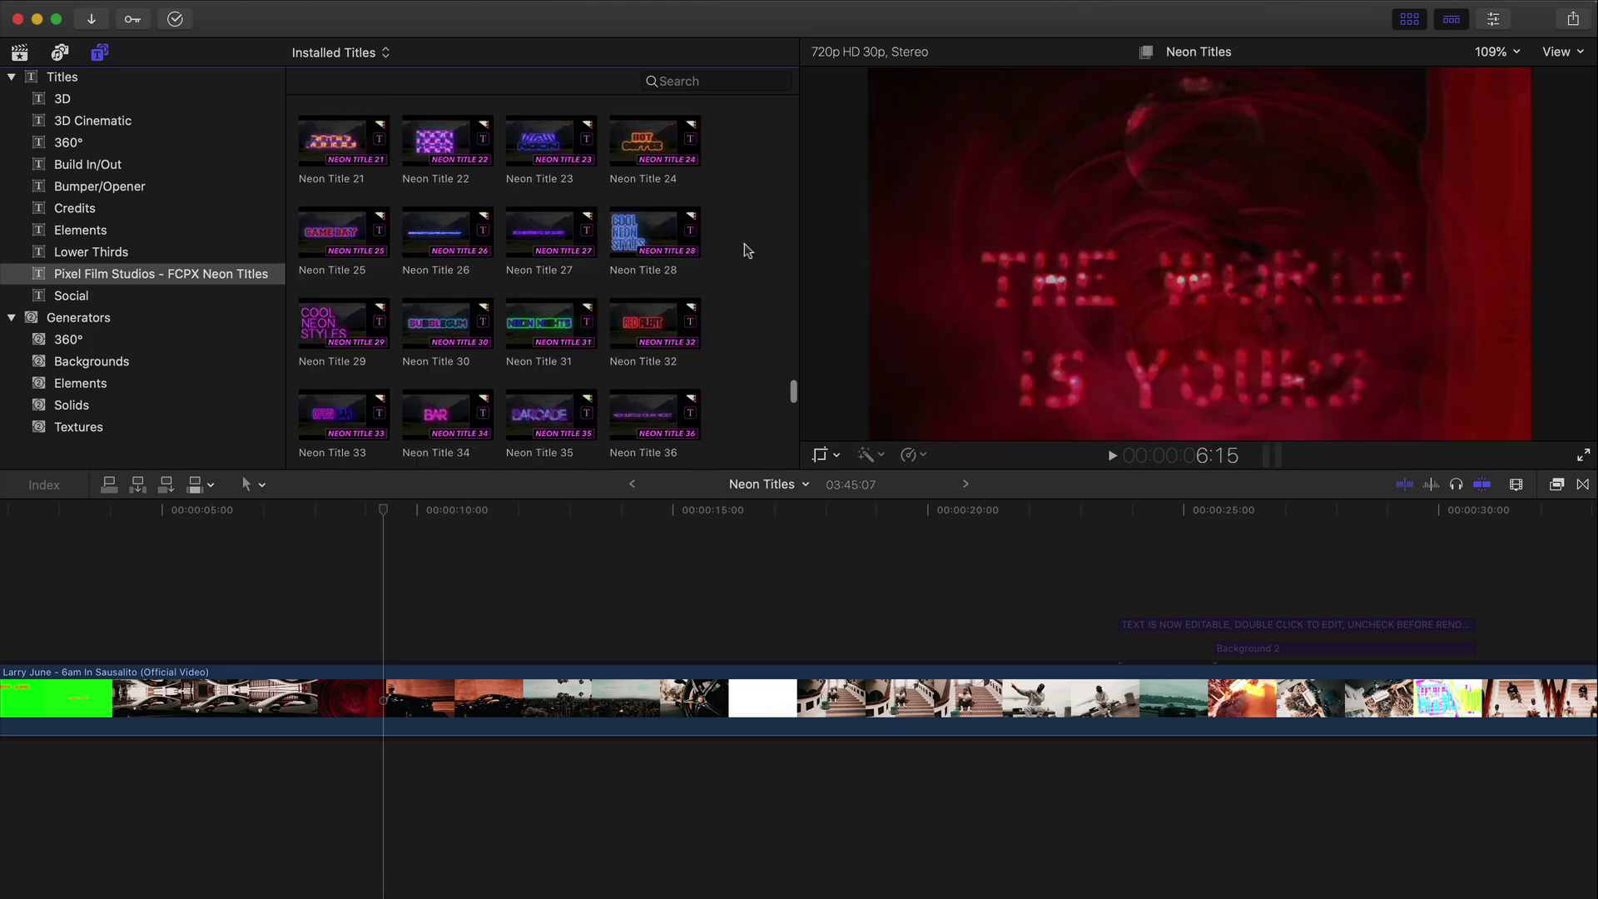
scroll(746, 250, down, 15)
scroll(746, 250, down, 10)
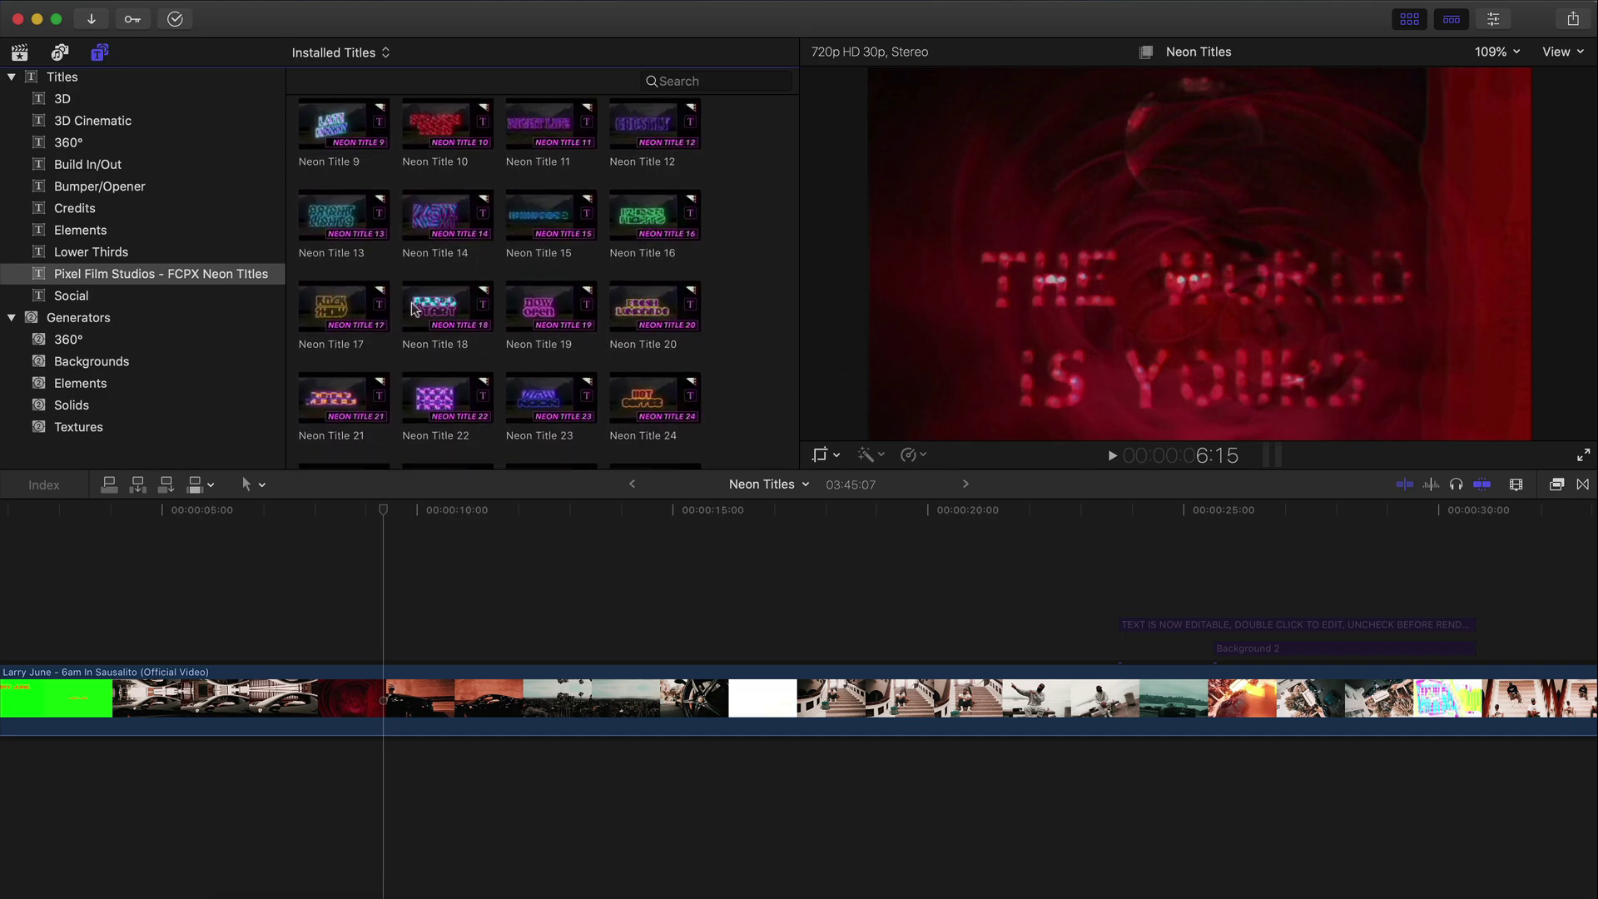
click(326, 306)
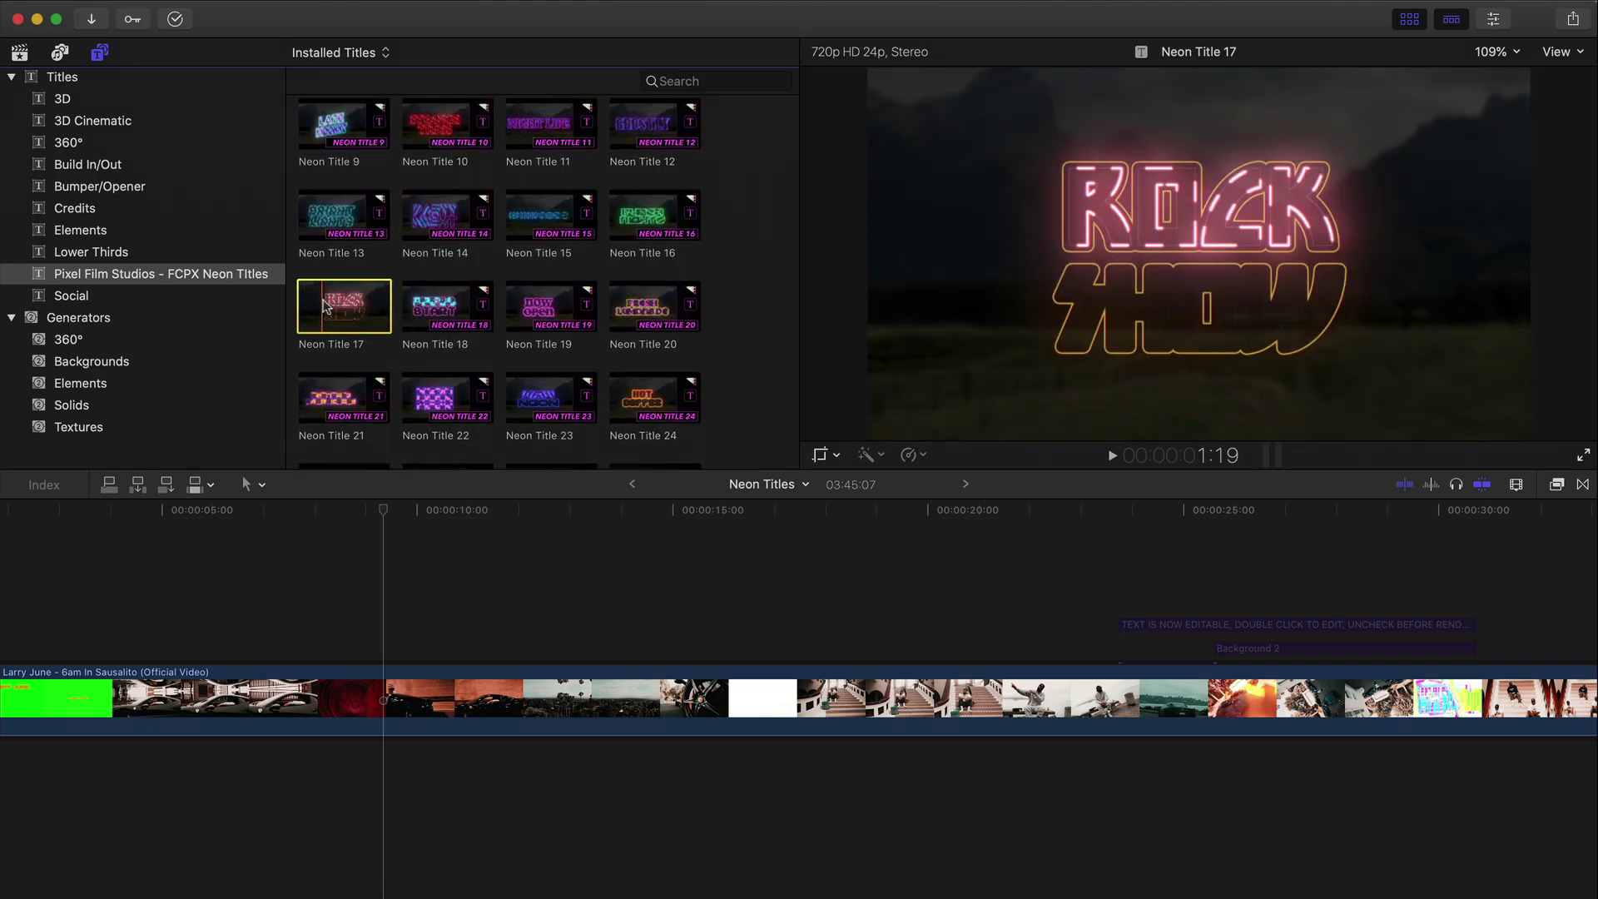
scroll(349, 300, down, 20)
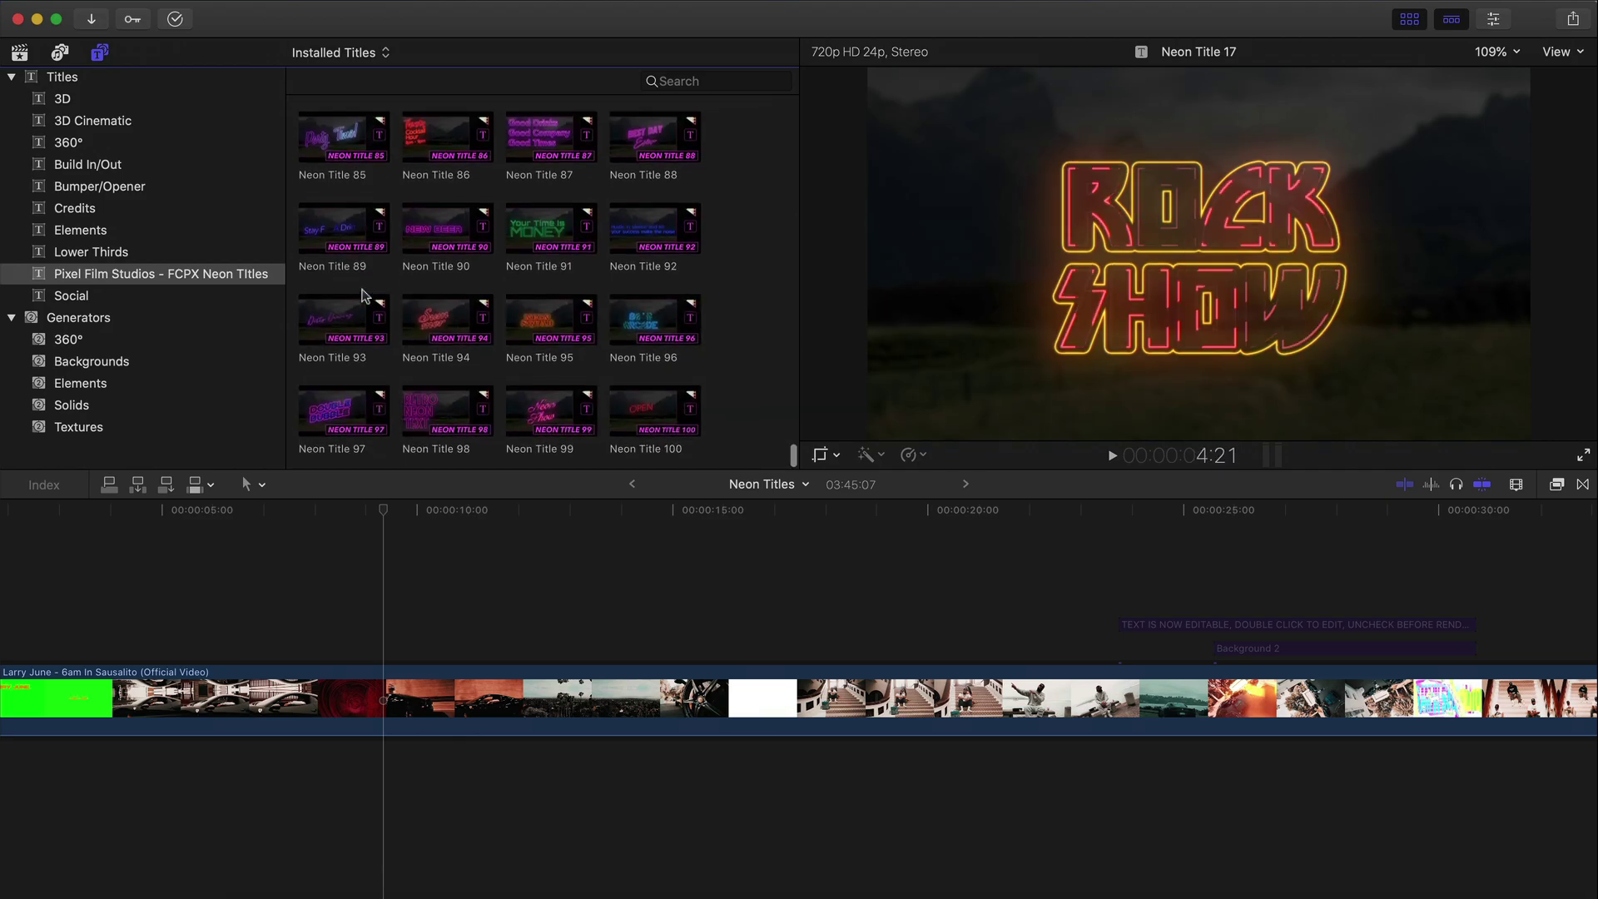
scroll(361, 295, down, 5)
Add Background 2 above the video at about 24:03 and shorten its end to about the 28-second mark
scroll(286, 582, right, 5)
drag(285, 510, 263, 511)
scroll(718, 160, down, 15)
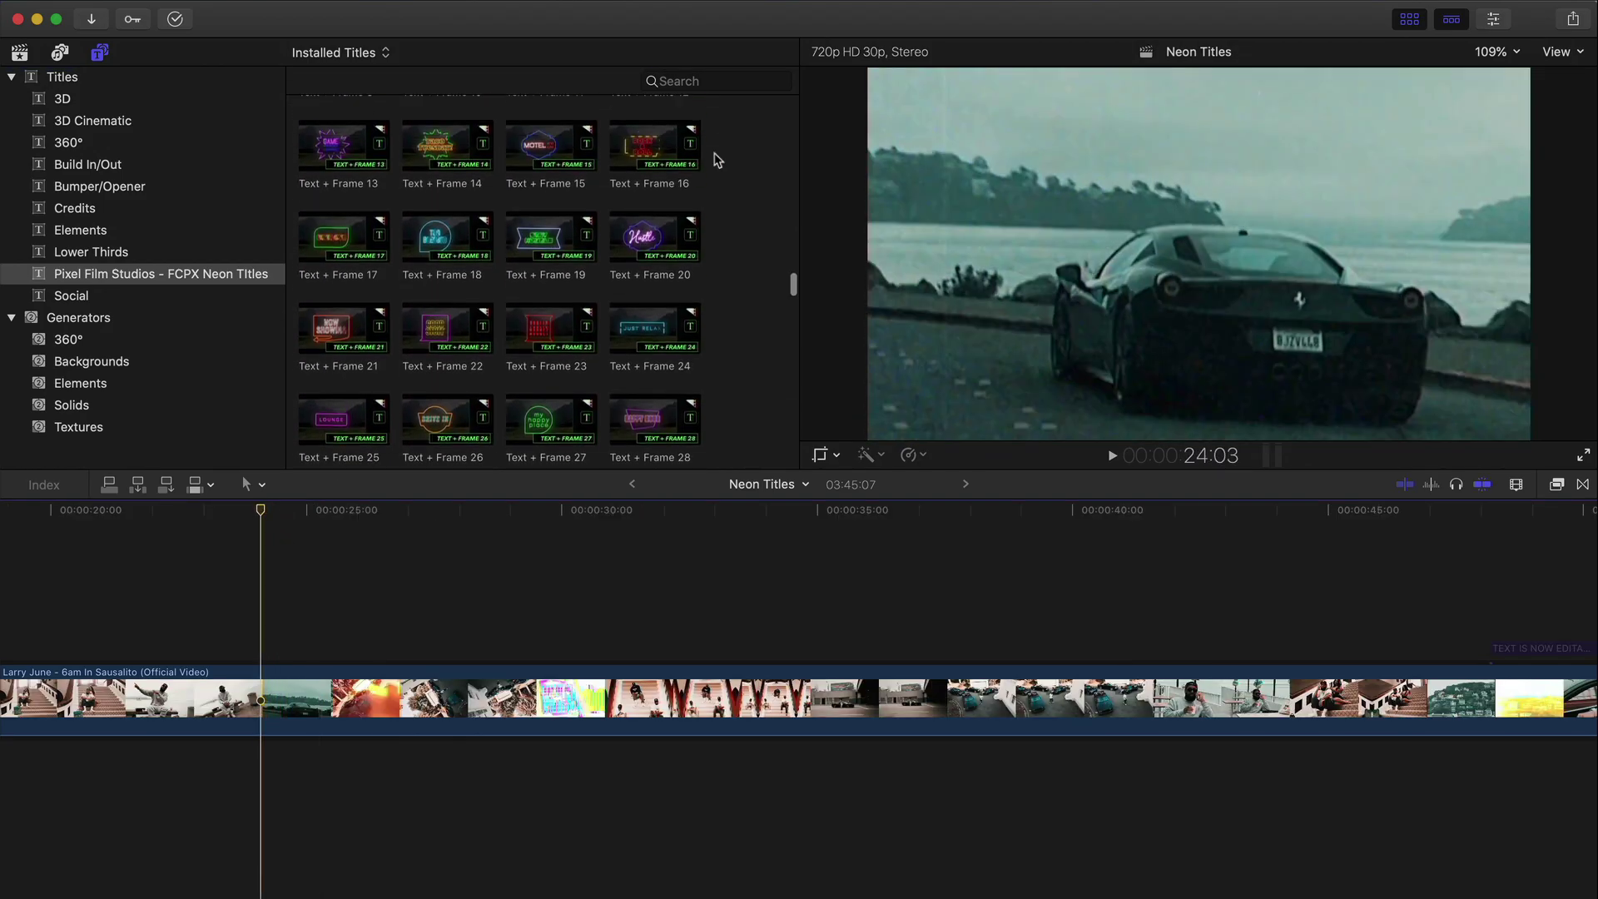
scroll(717, 159, up, 10)
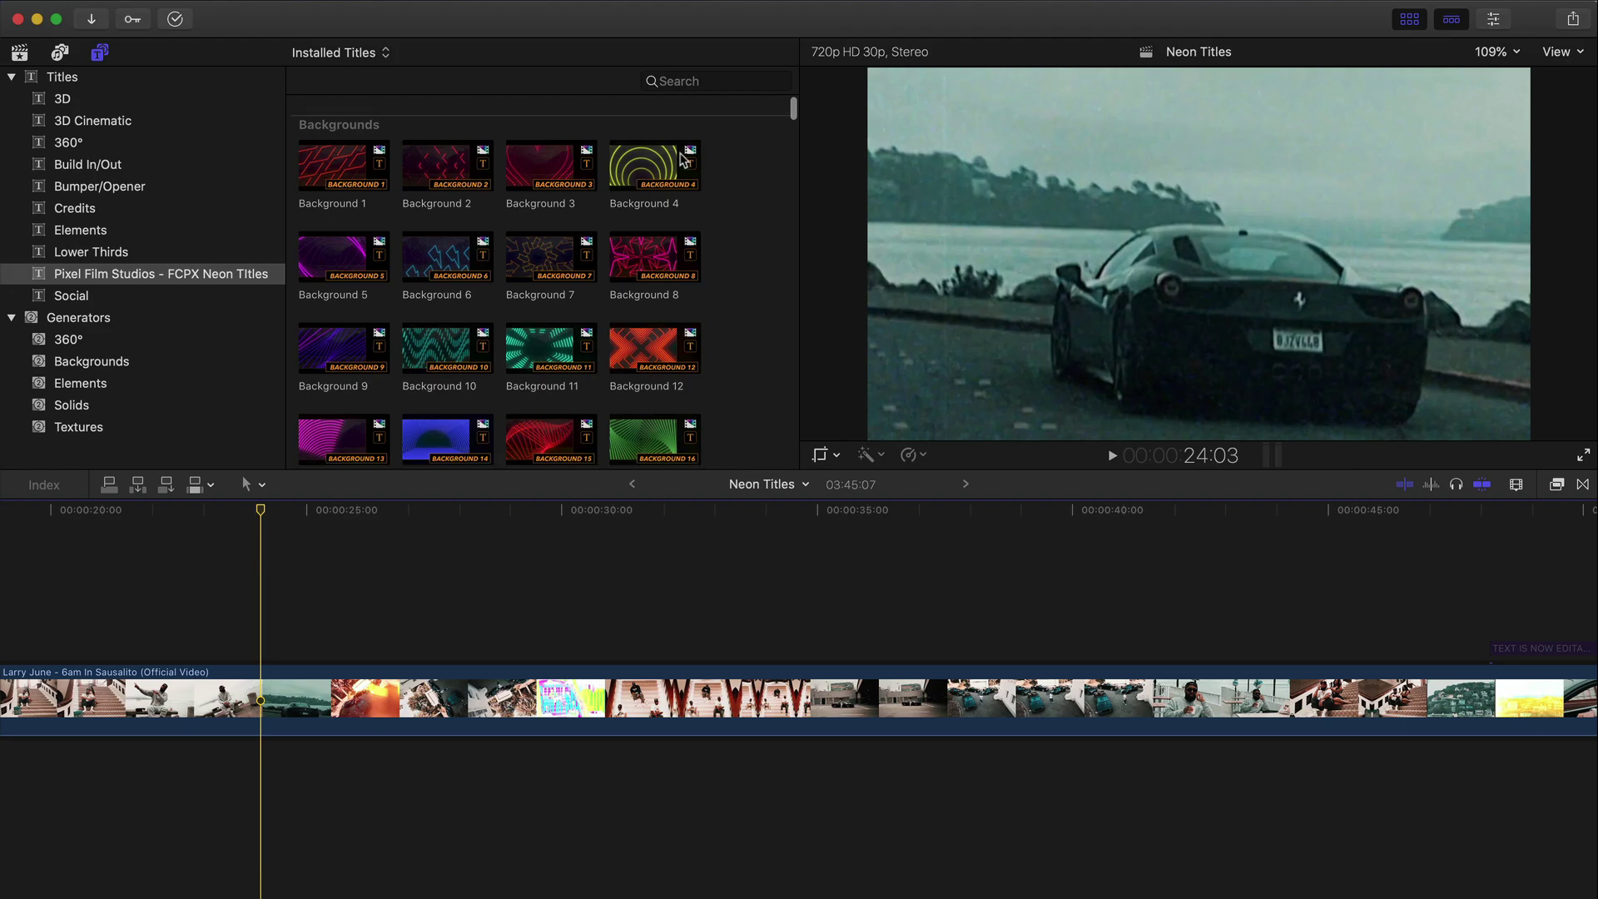
drag(447, 160, 270, 641)
drag(682, 648, 450, 648)
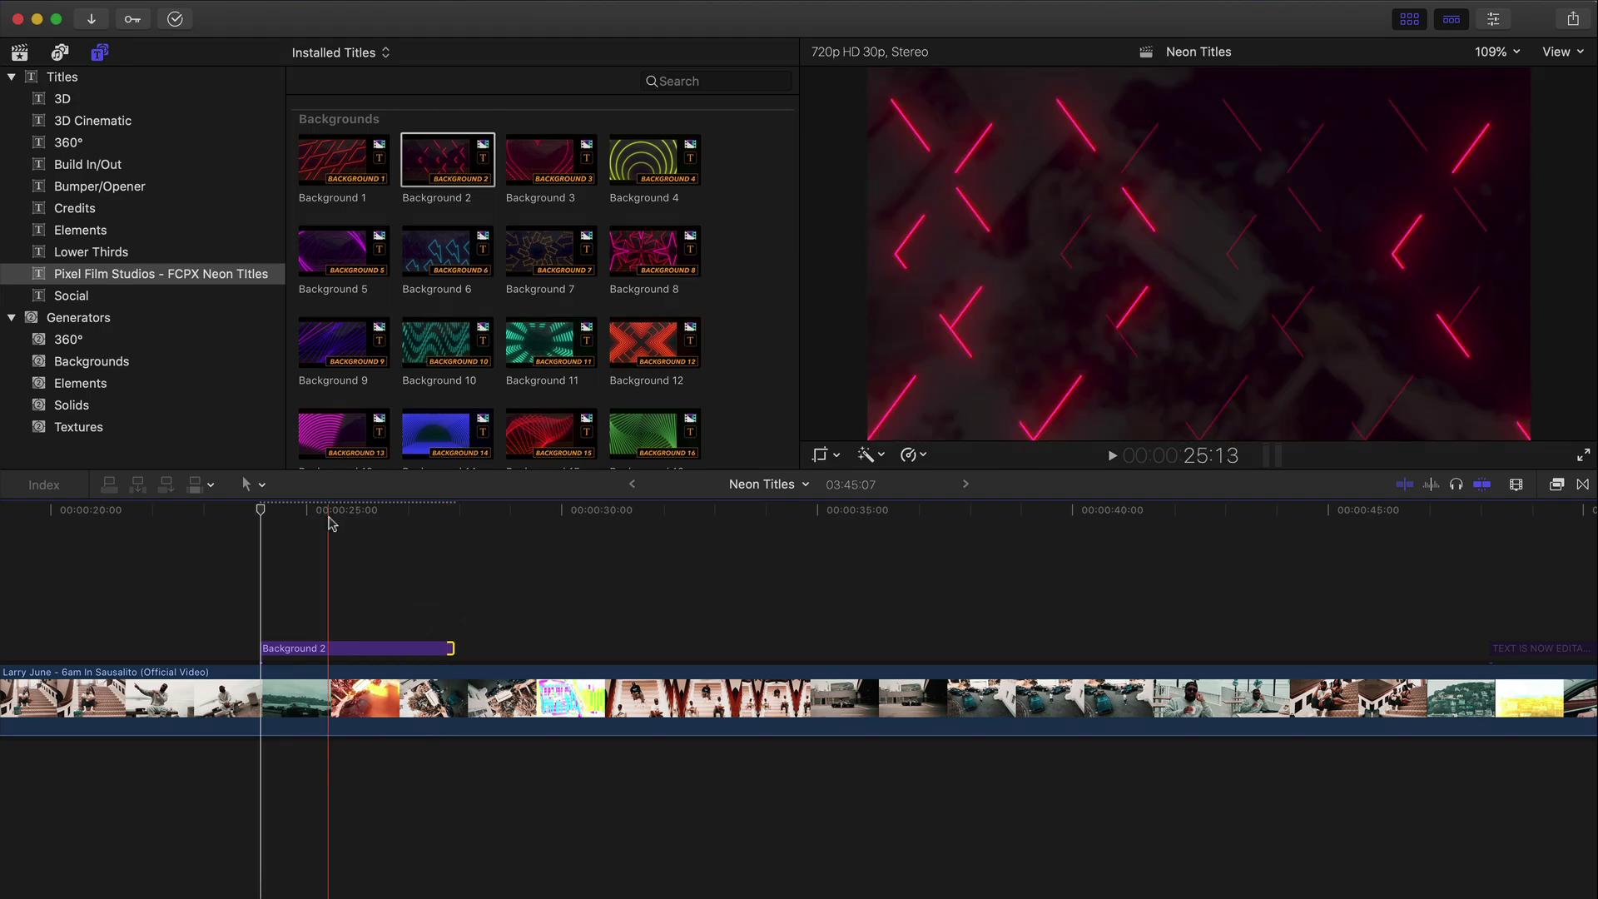
Select the Background 2 clip with the playhead at about 25:12, hide the browser and show the clip's parameters
scroll(337, 525, left, 5)
click(518, 520)
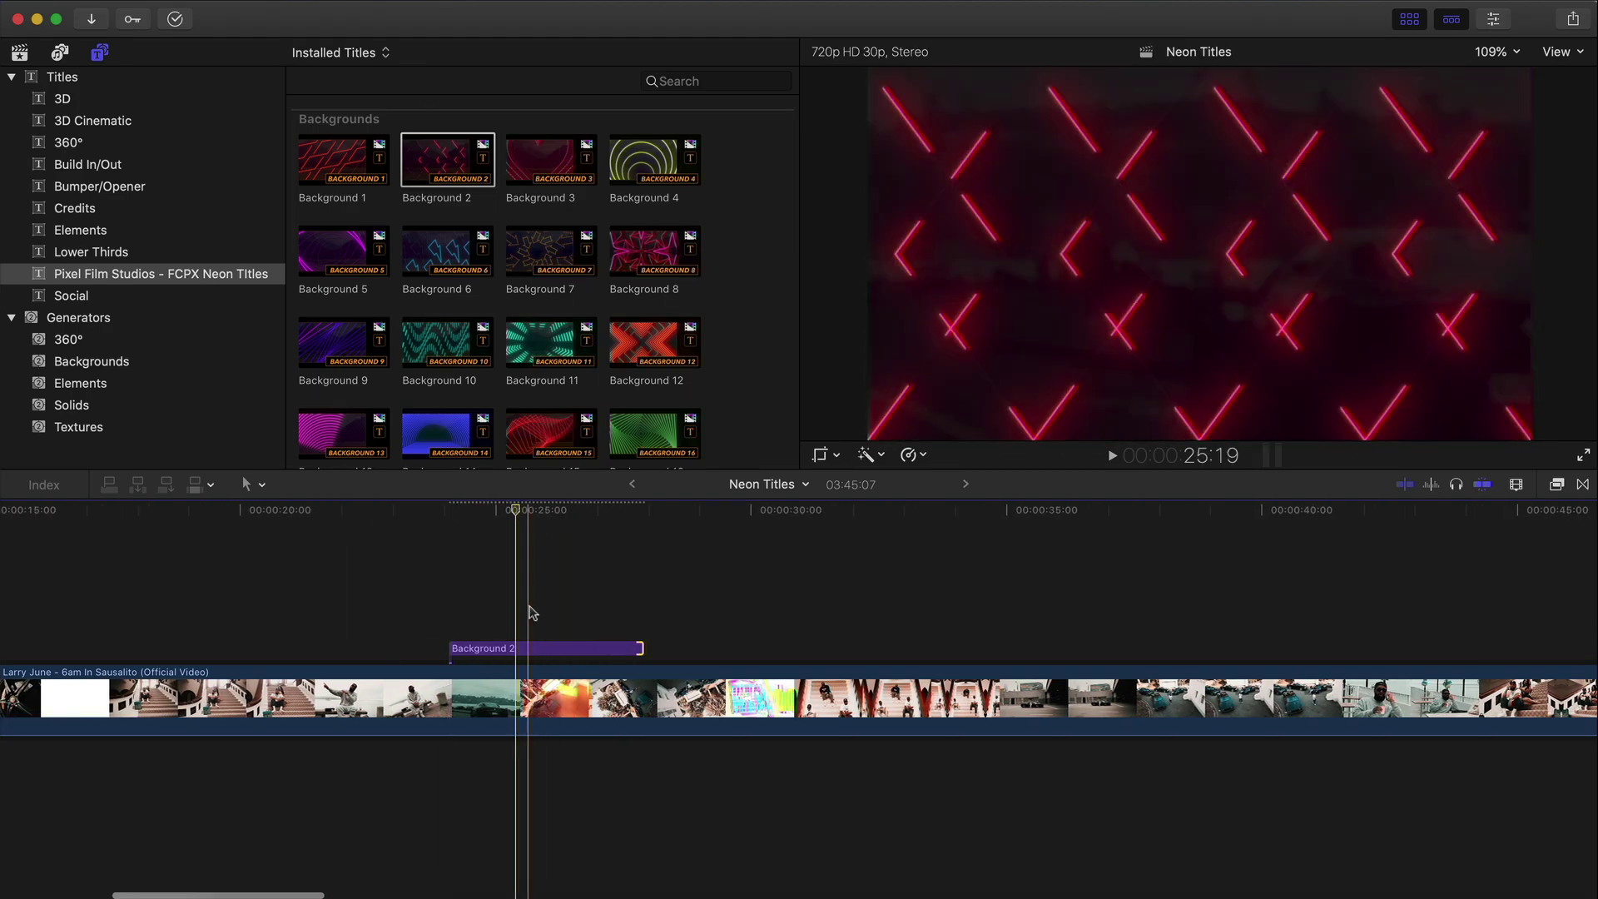
click(541, 648)
click(1409, 19)
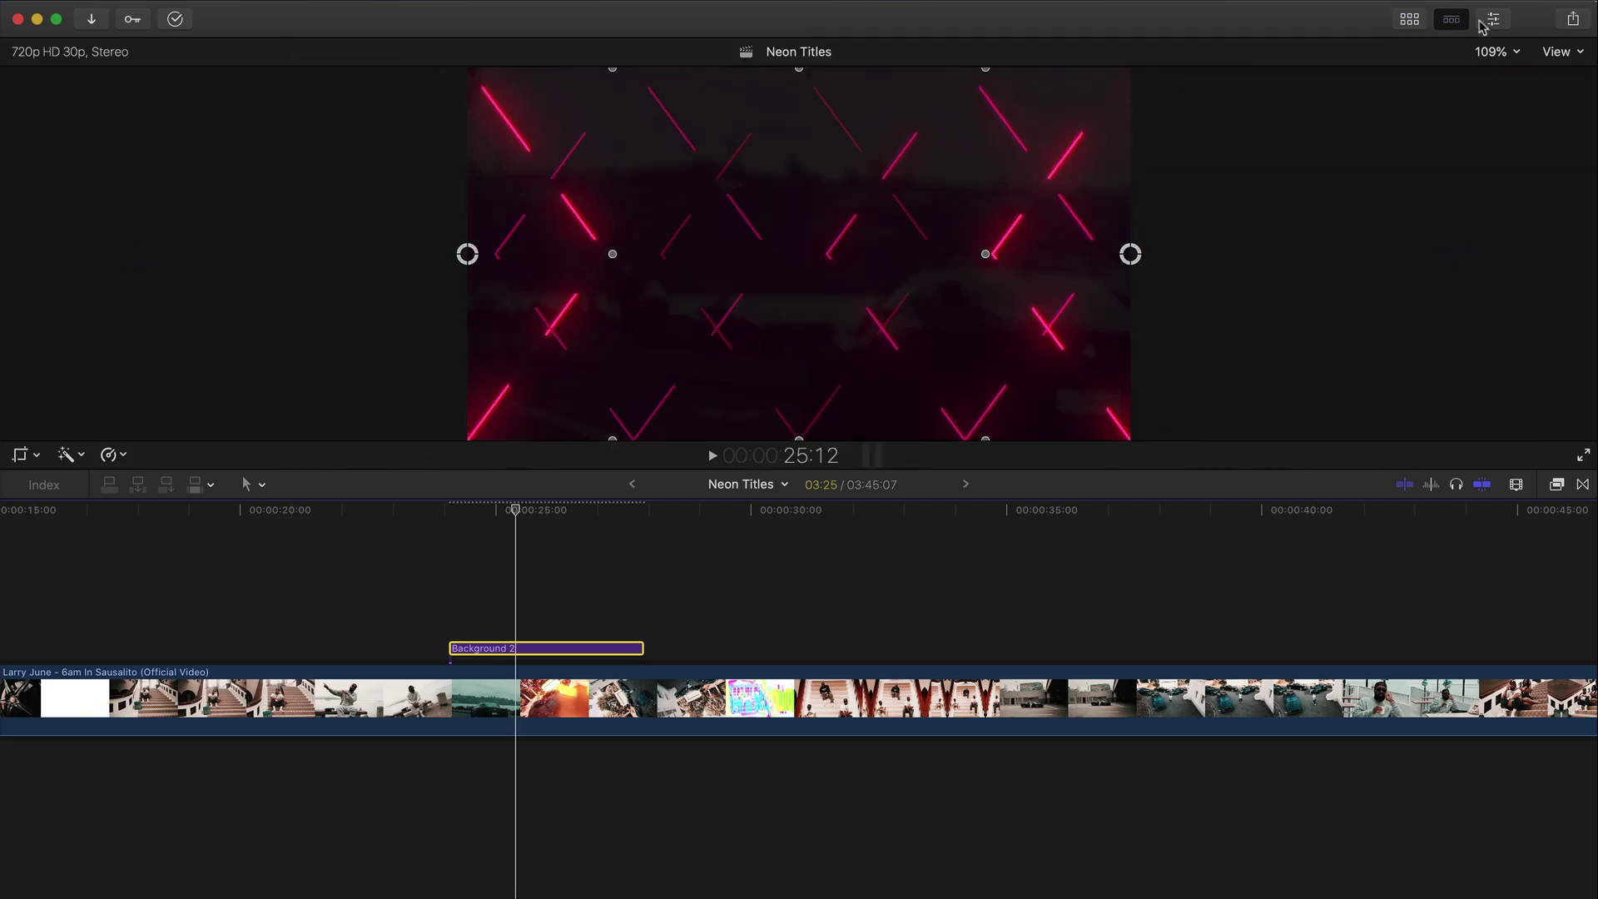
key(super+4)
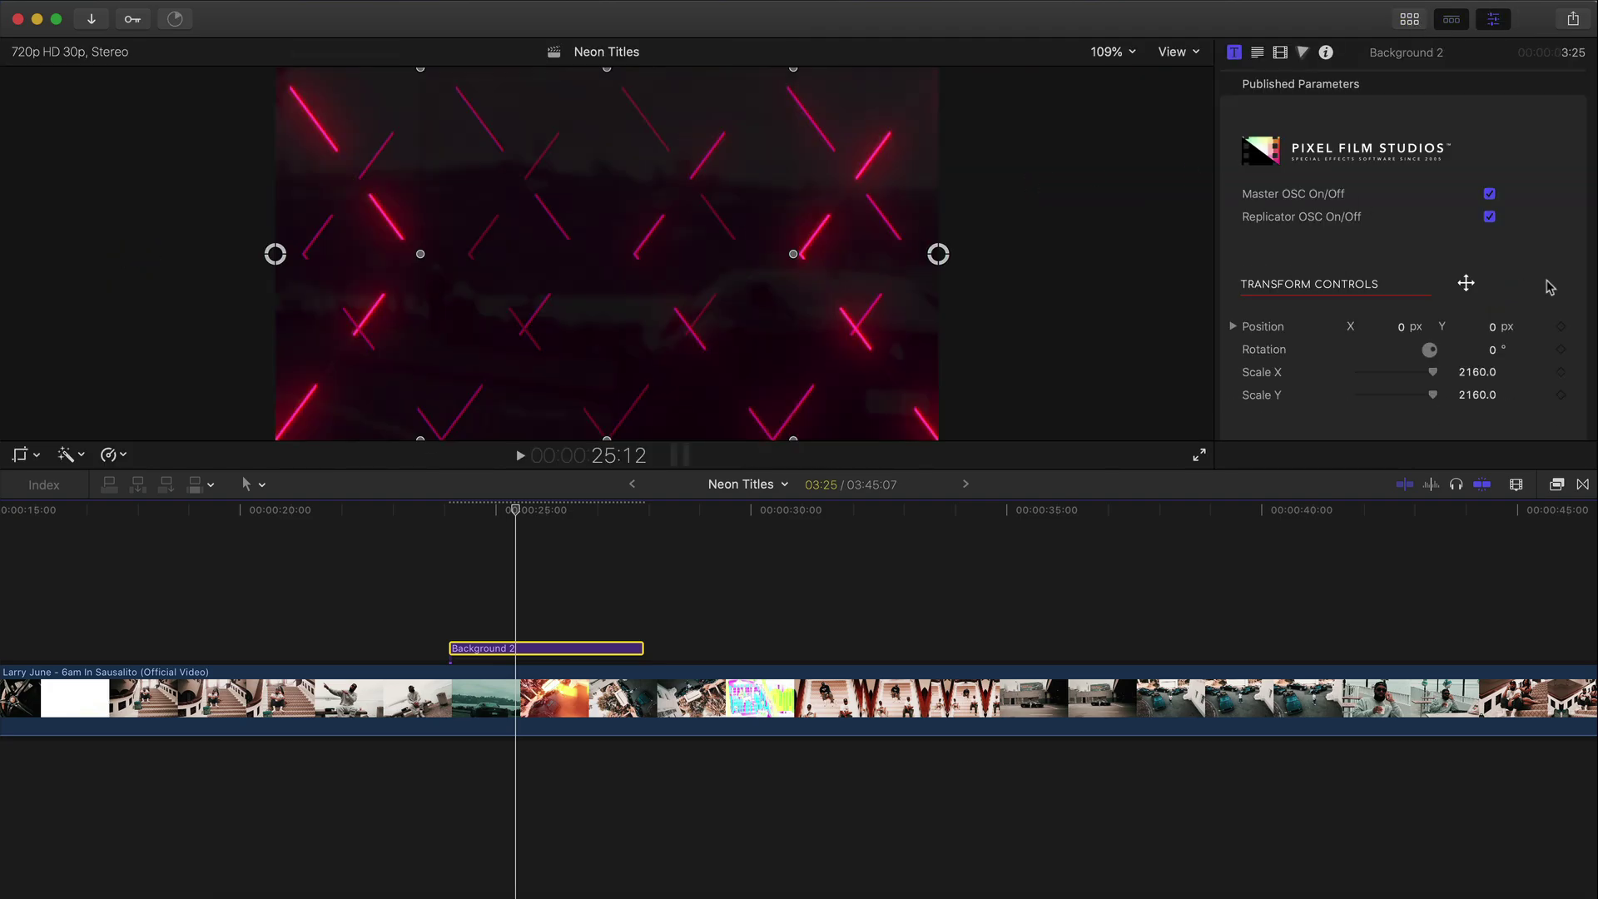
Try Rectangles as Background 2's line option, restore Solid Lines, and set its shape option to Option 16
scroll(1534, 227, down, 5)
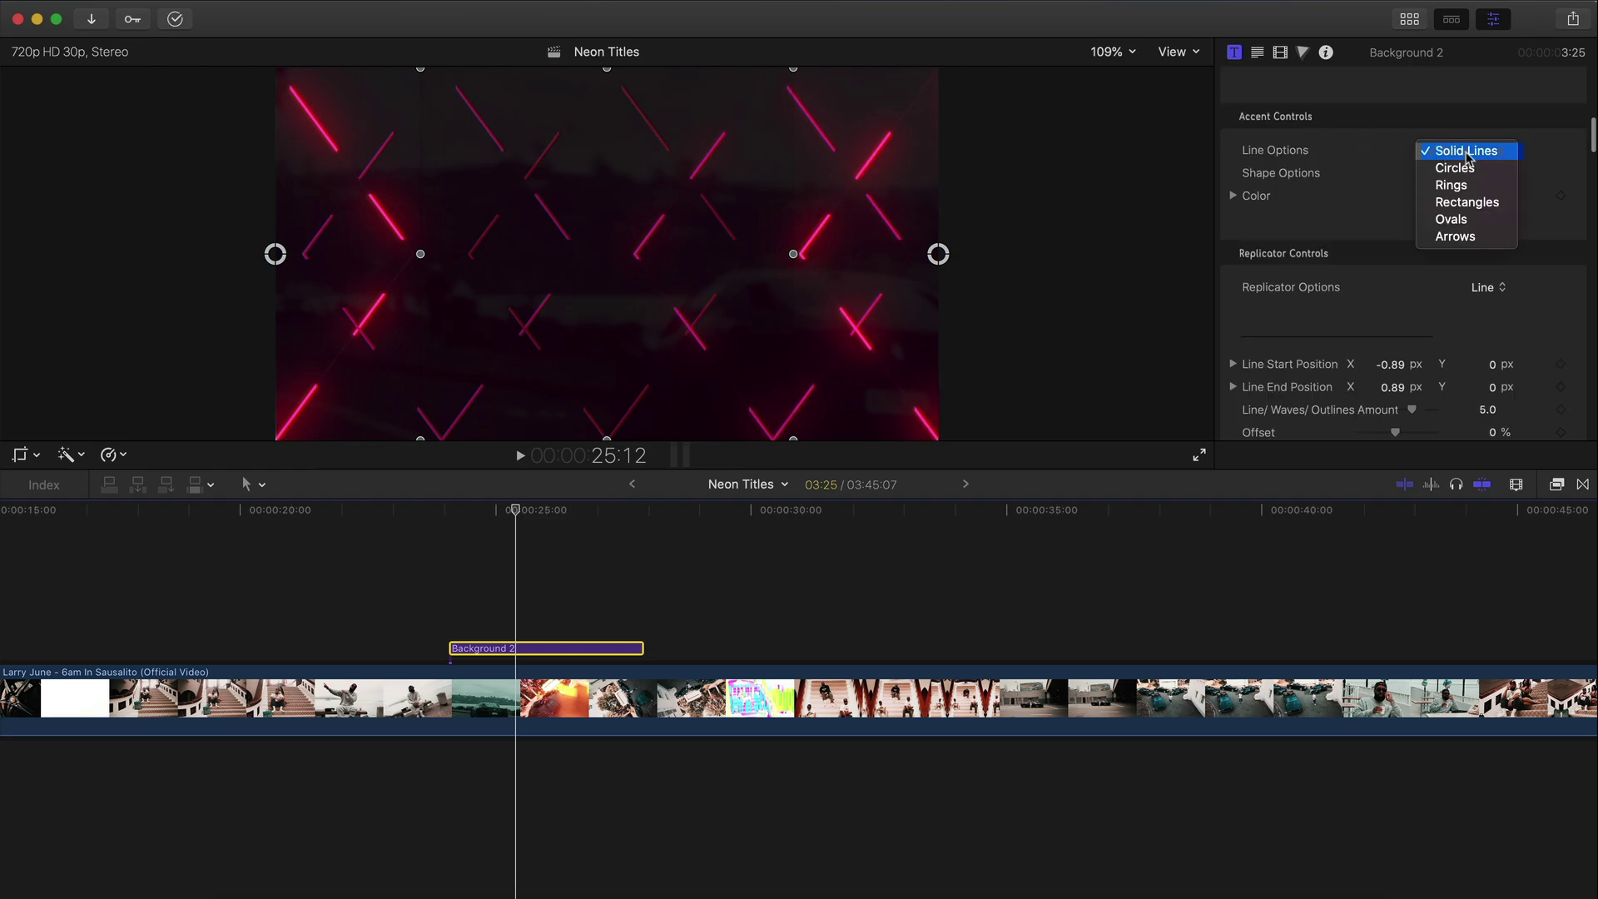
click(1483, 155)
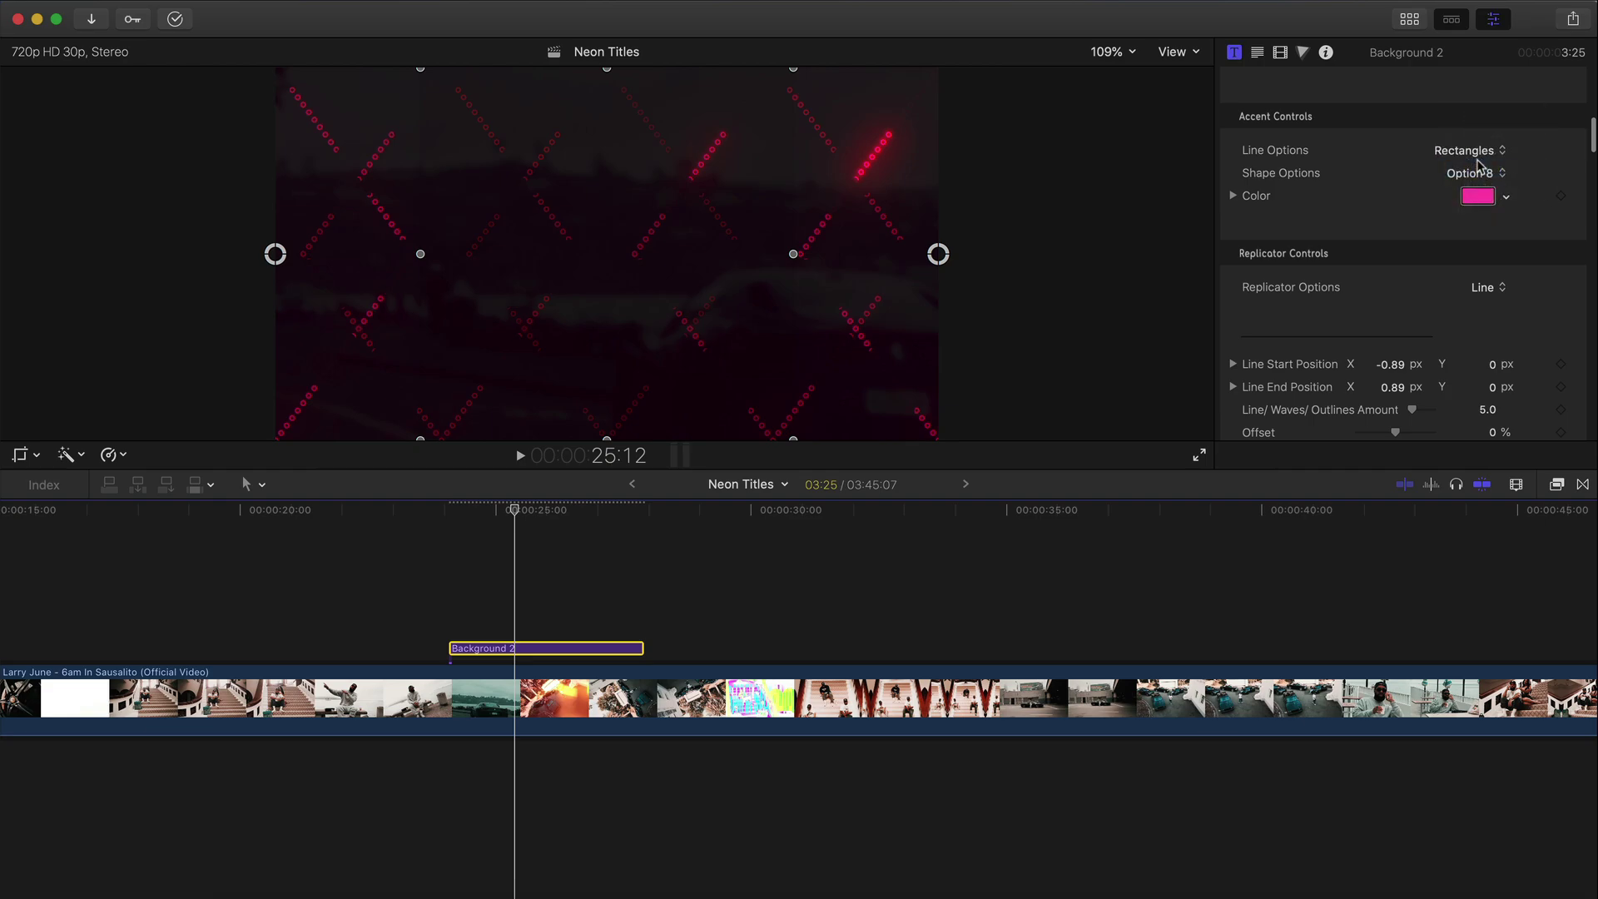
click(1481, 101)
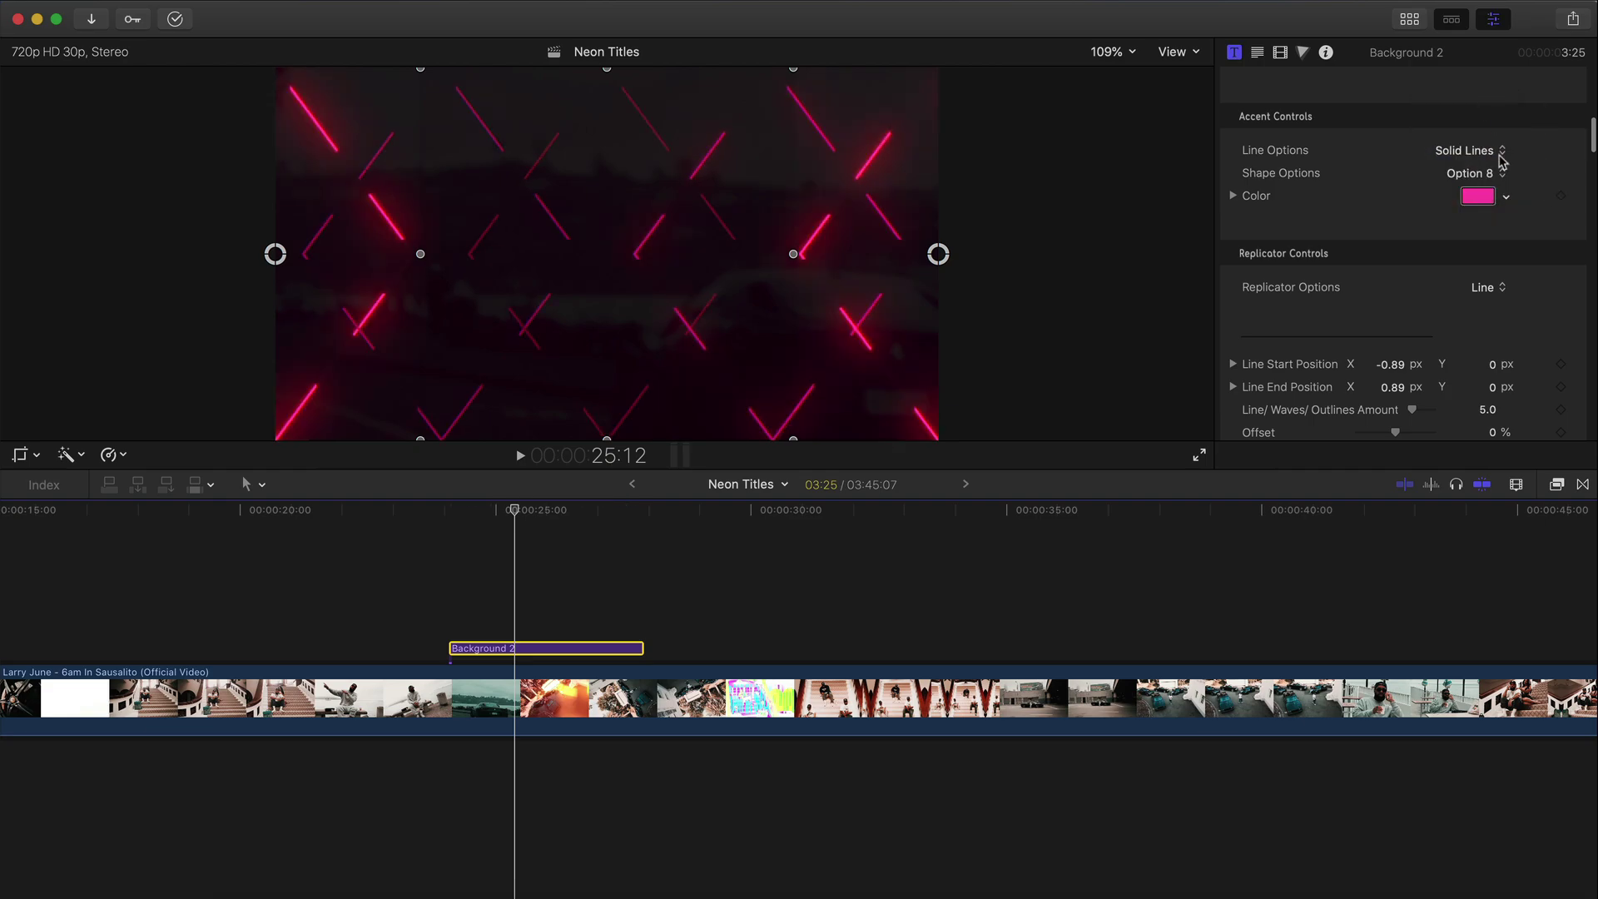
click(1478, 175)
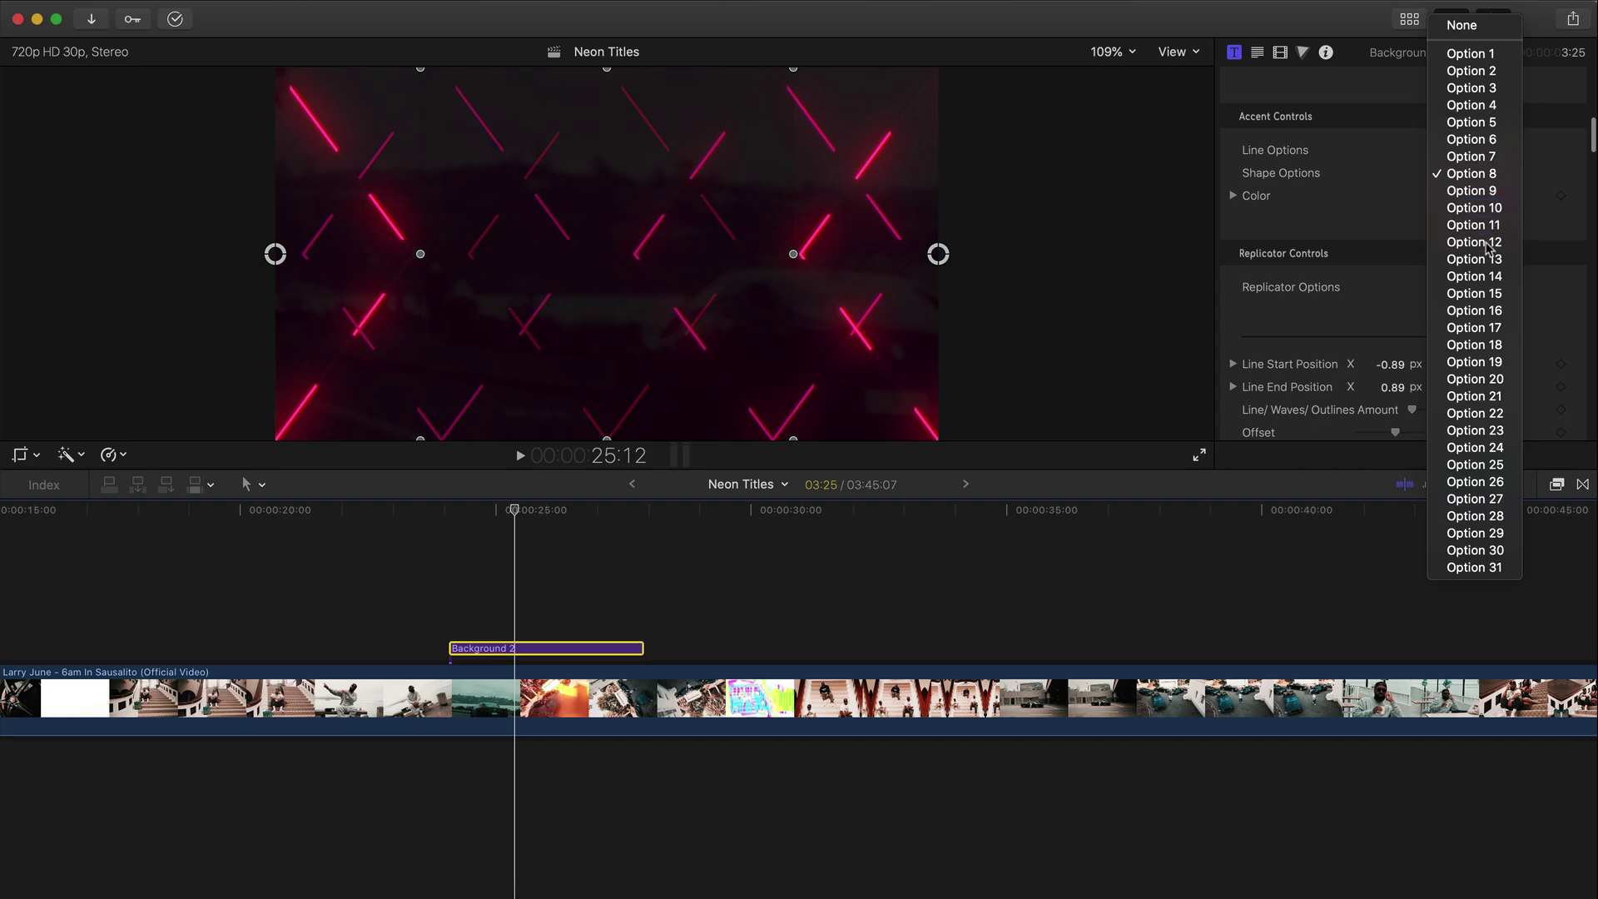
click(1489, 247)
click(1473, 173)
click(1470, 242)
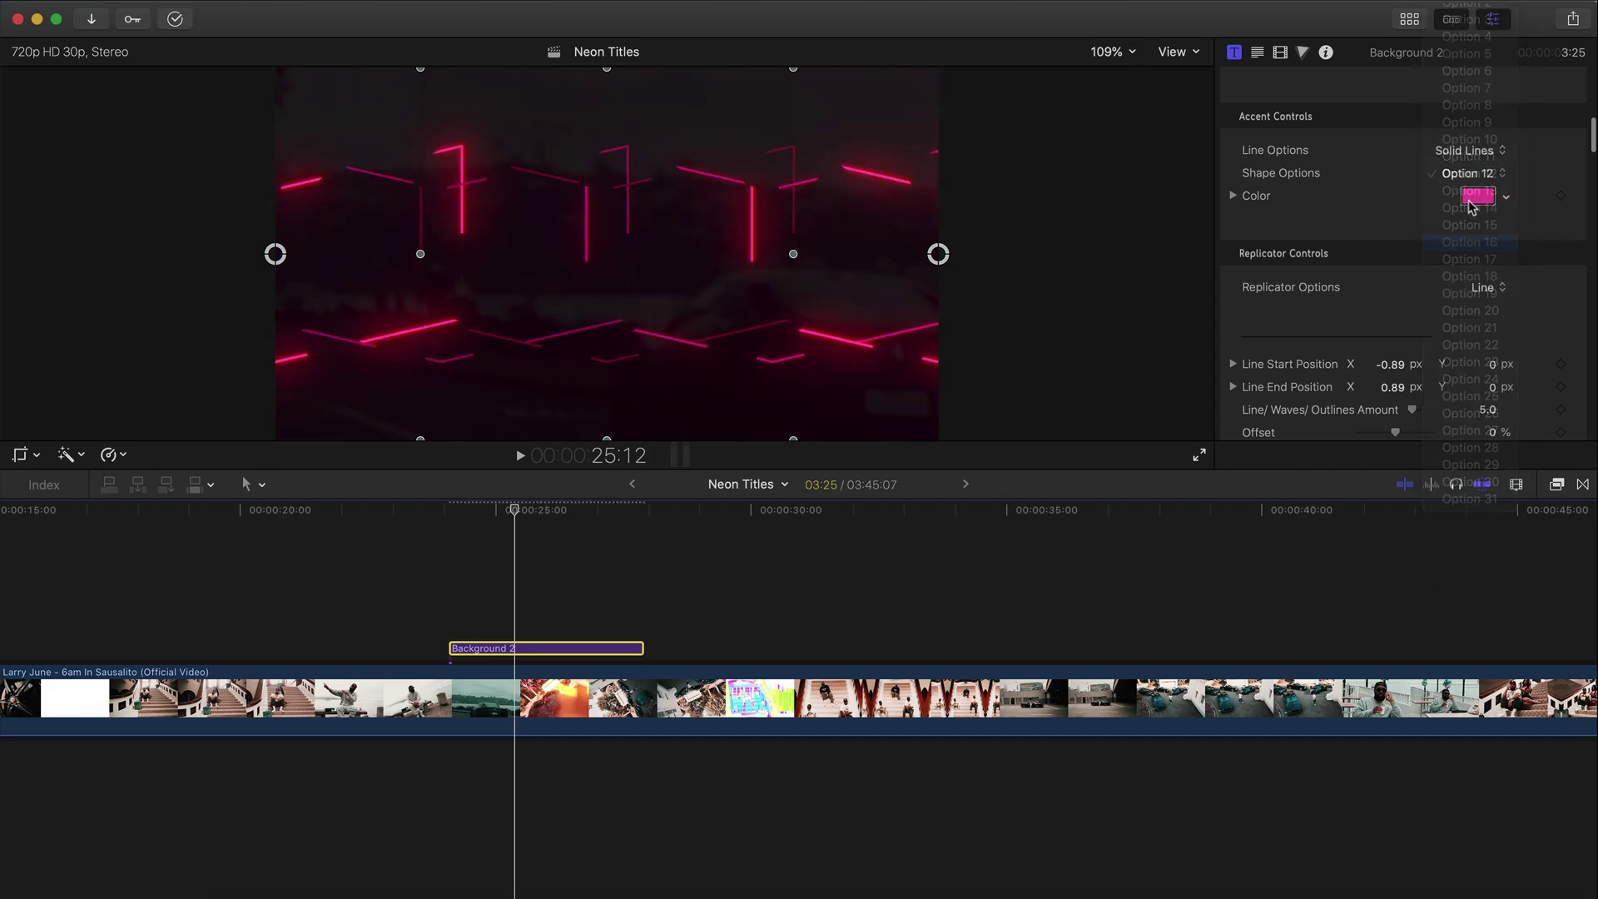
Change Background 2's accent color to bright green and close the color picker
scroll(1482, 167, down, 3)
scroll(1486, 154, up, 2)
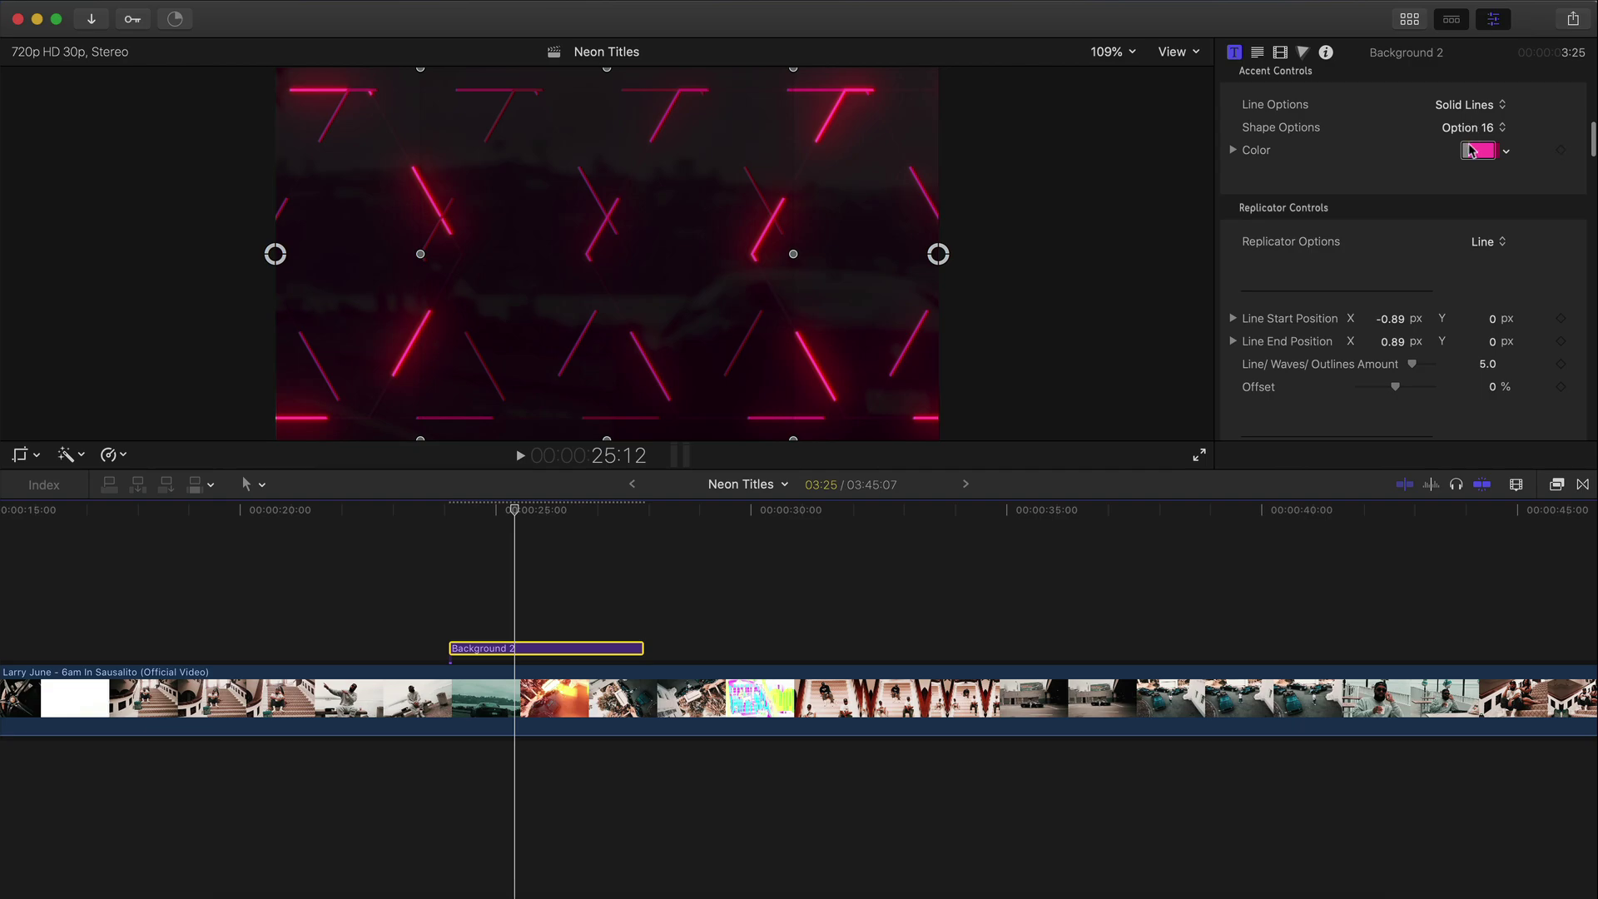
click(1471, 150)
click(143, 241)
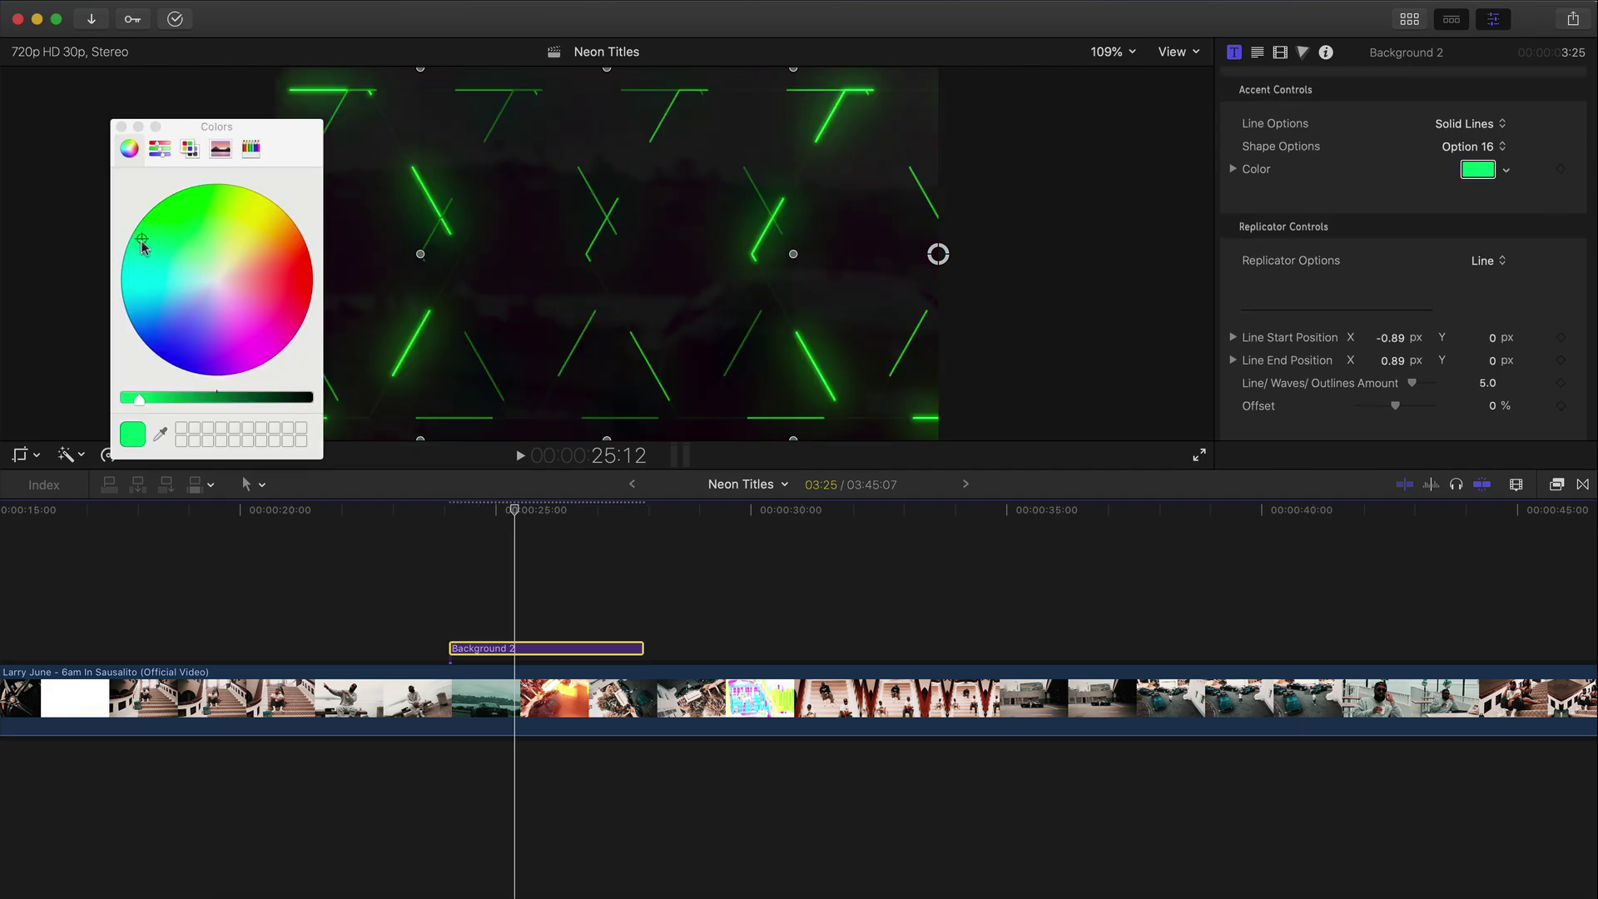
click(121, 127)
Examine Background 2's replicator and line shape parameters and play the recolored background from its start
scroll(1349, 246, down, 5)
scroll(1390, 242, up, 2)
scroll(1359, 261, down, 4)
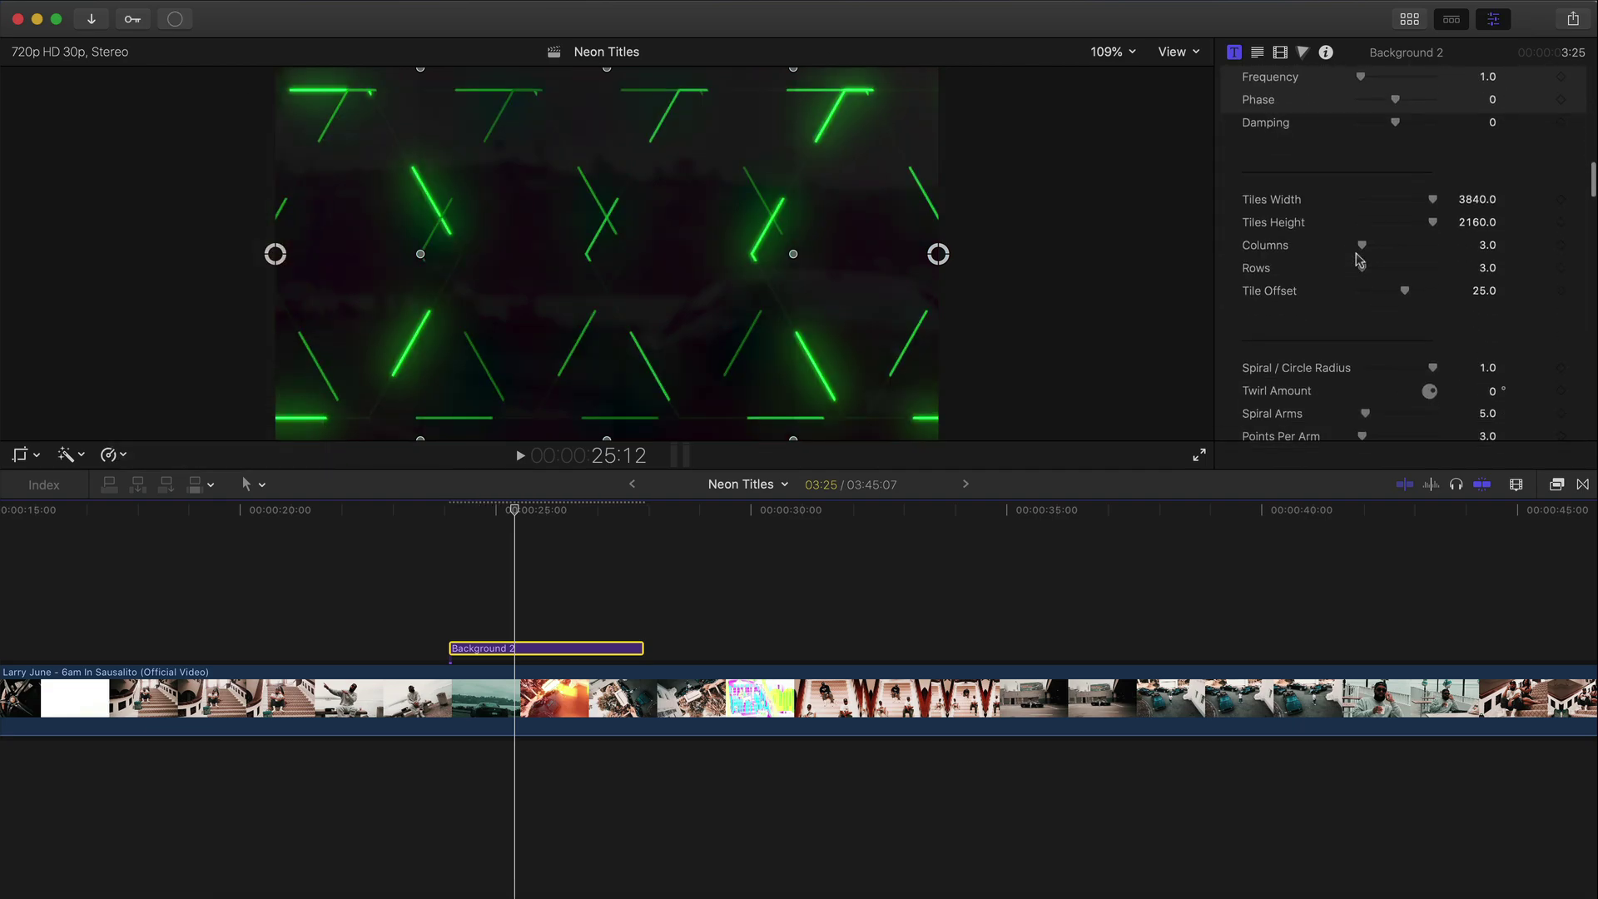
scroll(1359, 260, down, 8)
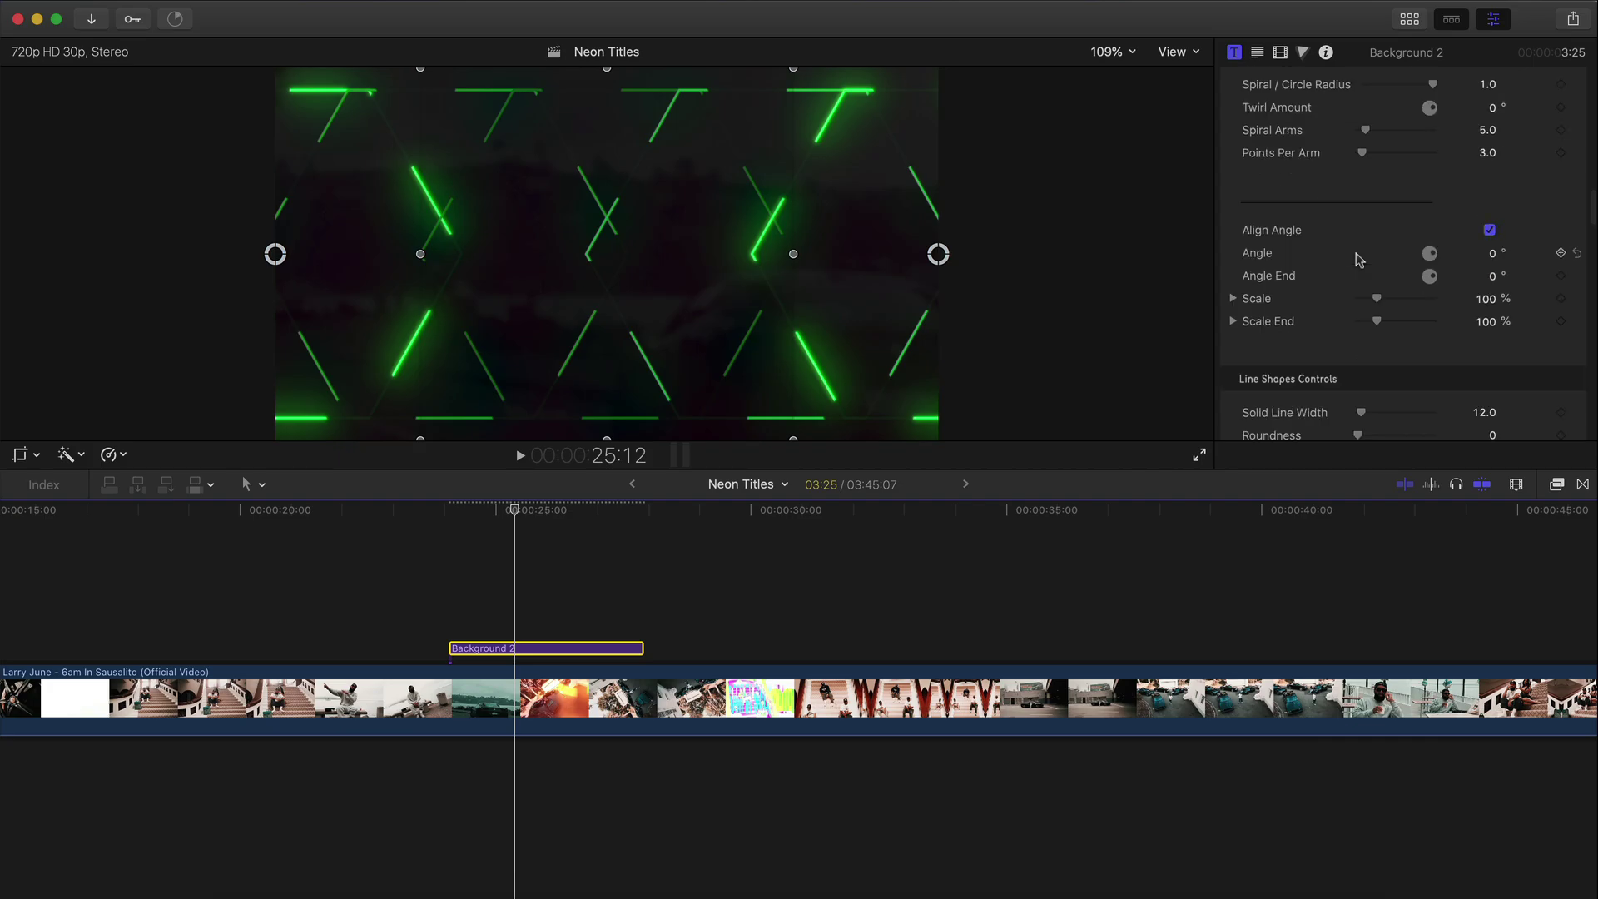
scroll(1358, 260, down, 4)
click(452, 510)
key(space)
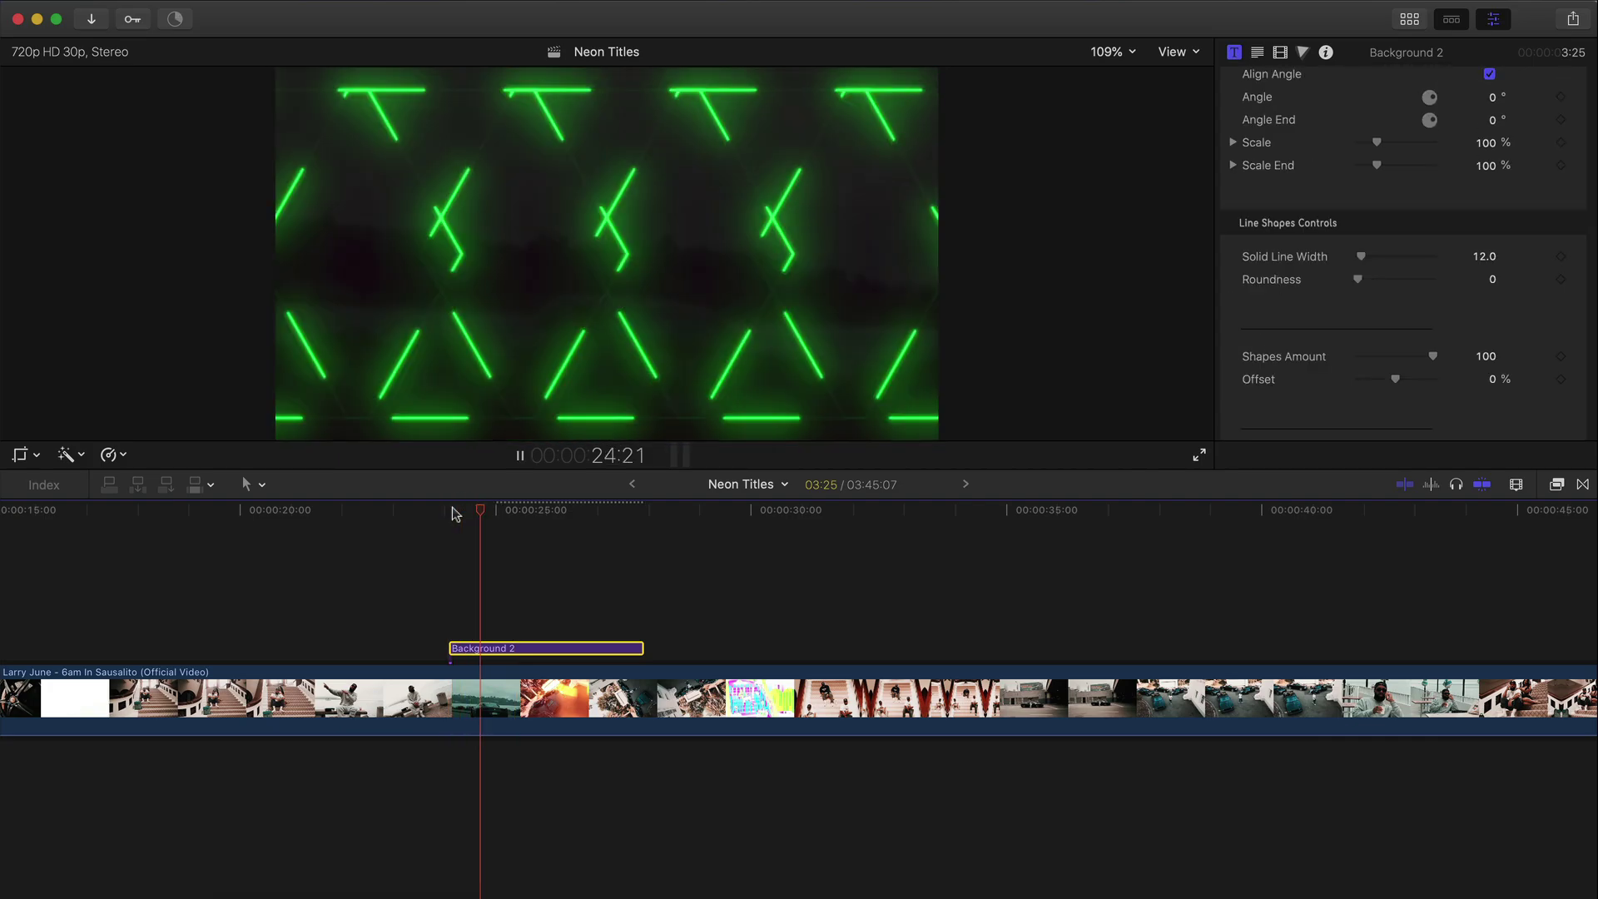
drag(464, 512, 480, 516)
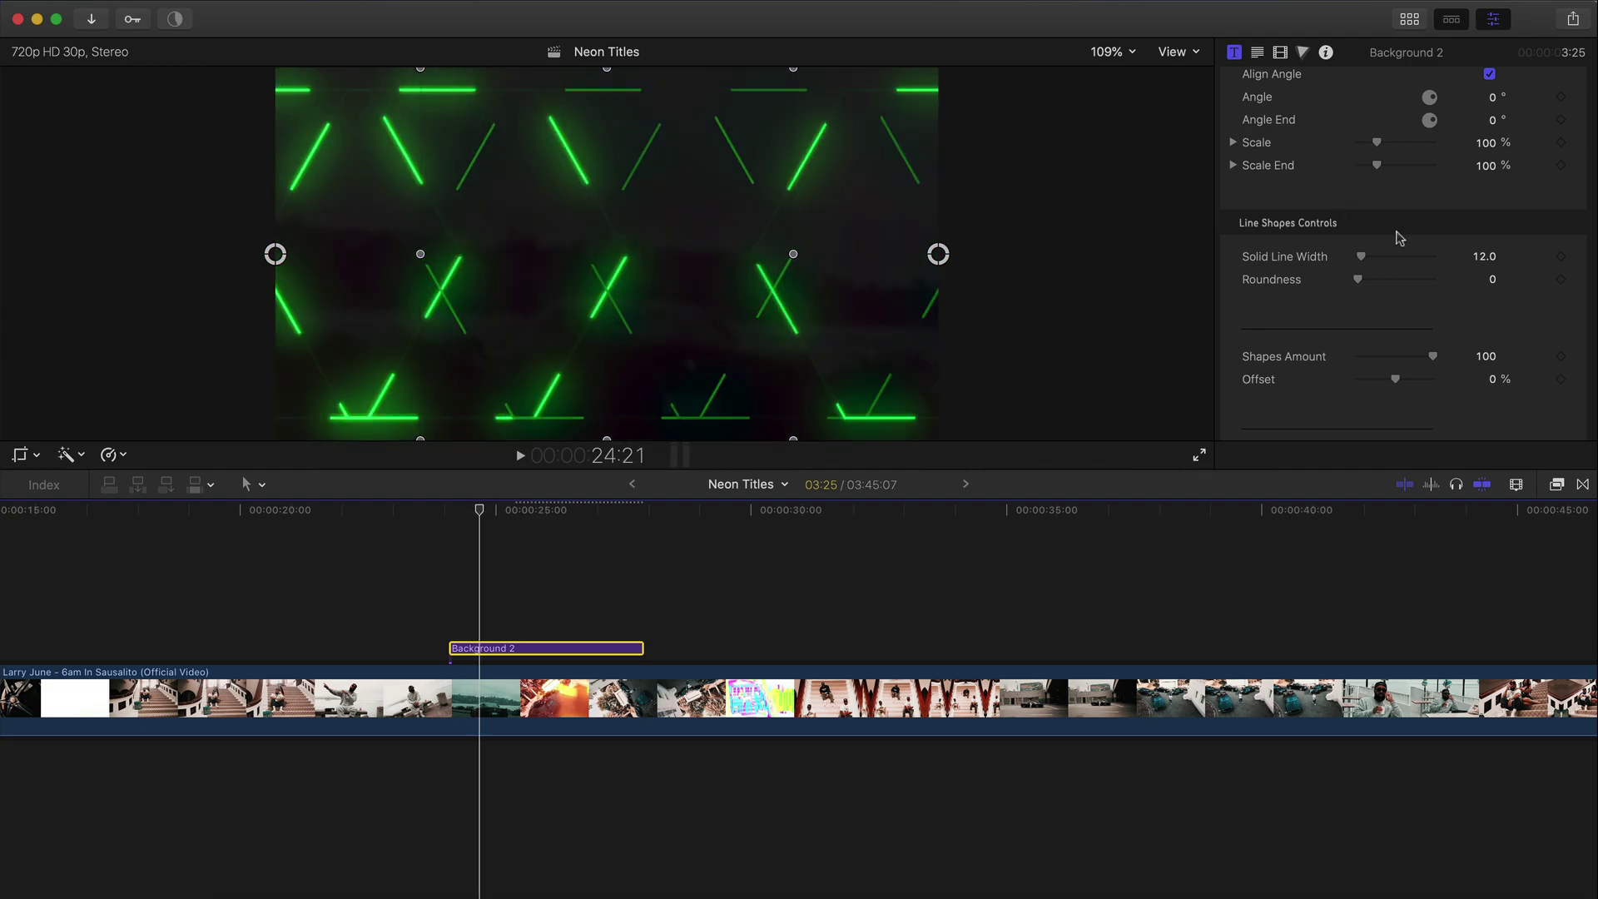
Set Background 2's pattern style to Squares and preview the animation from the start of the clip
scroll(1407, 242, up, 5)
scroll(1407, 248, up, 10)
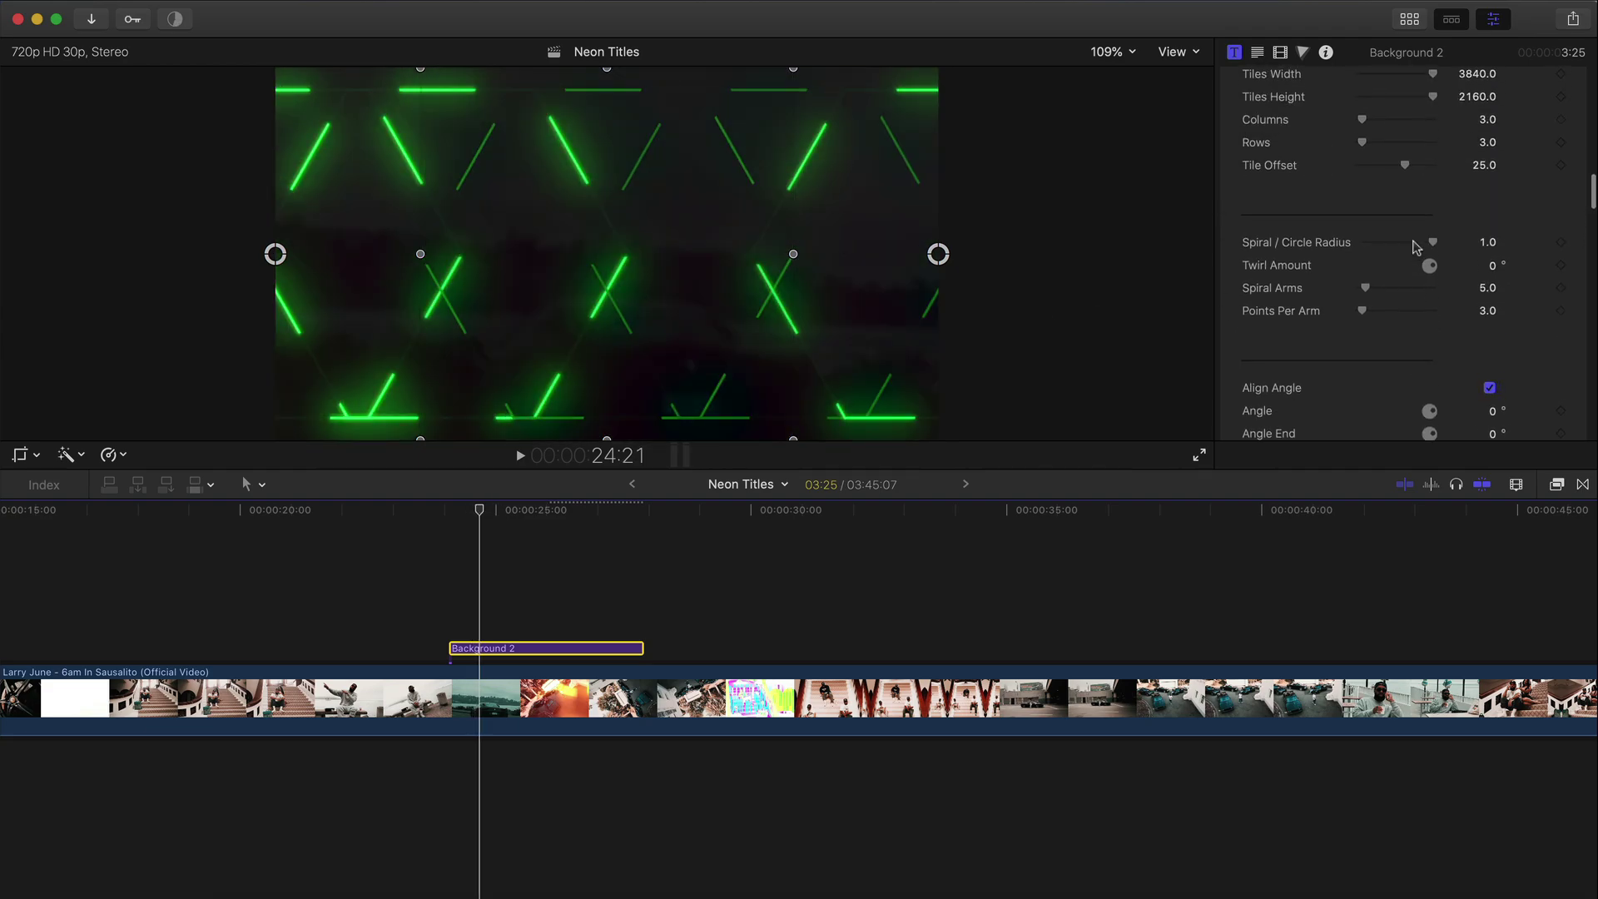
scroll(1334, 251, down, 2)
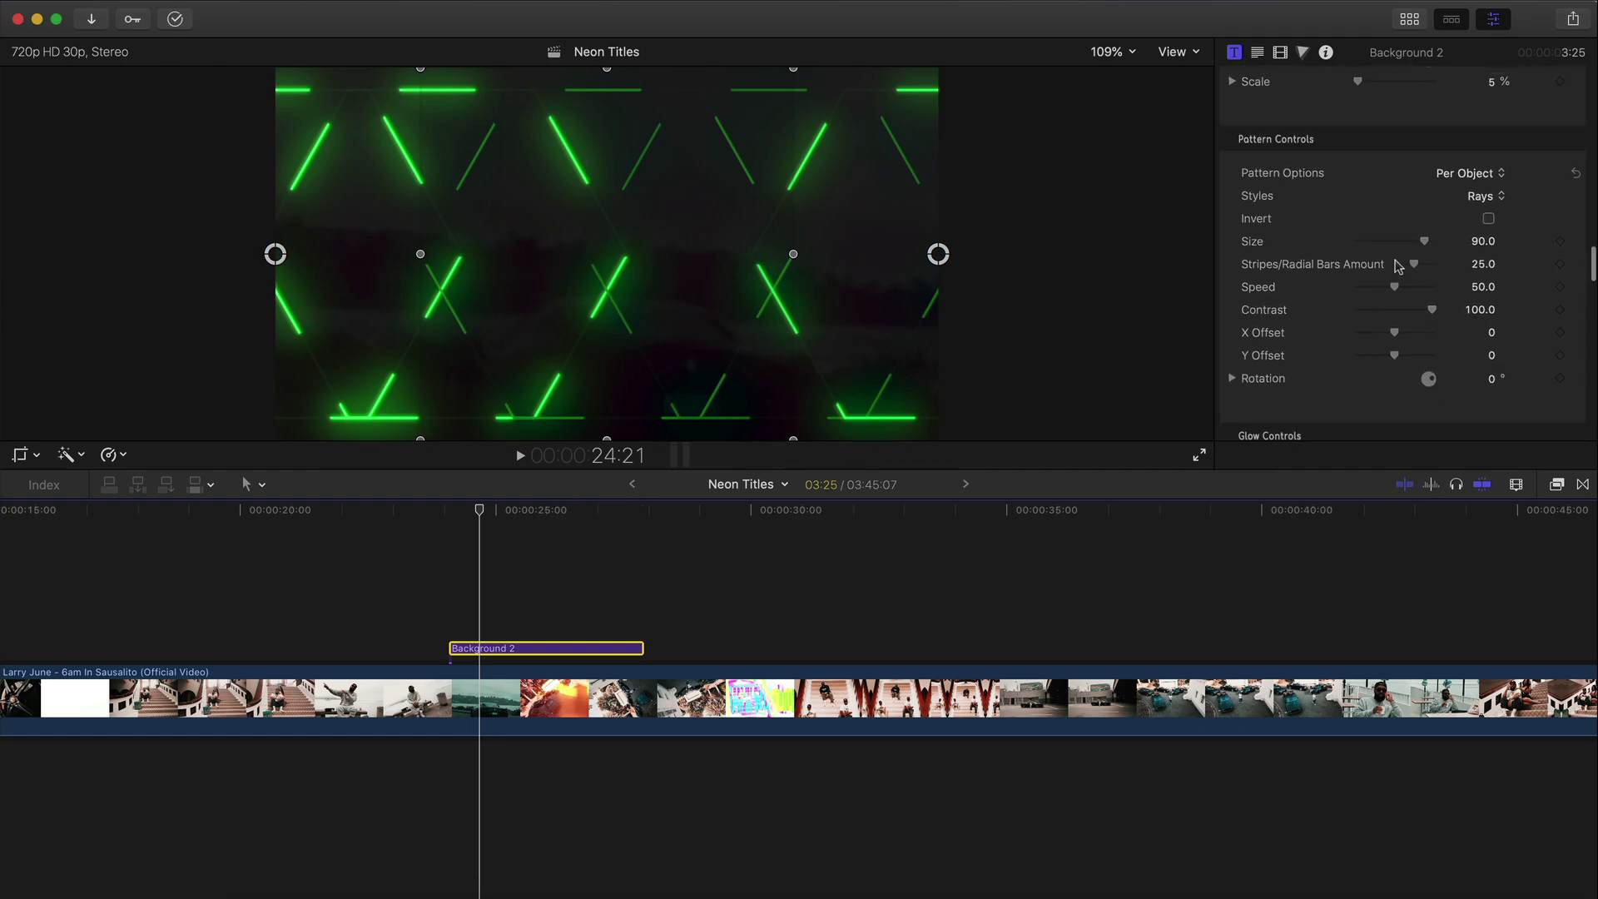
click(1481, 203)
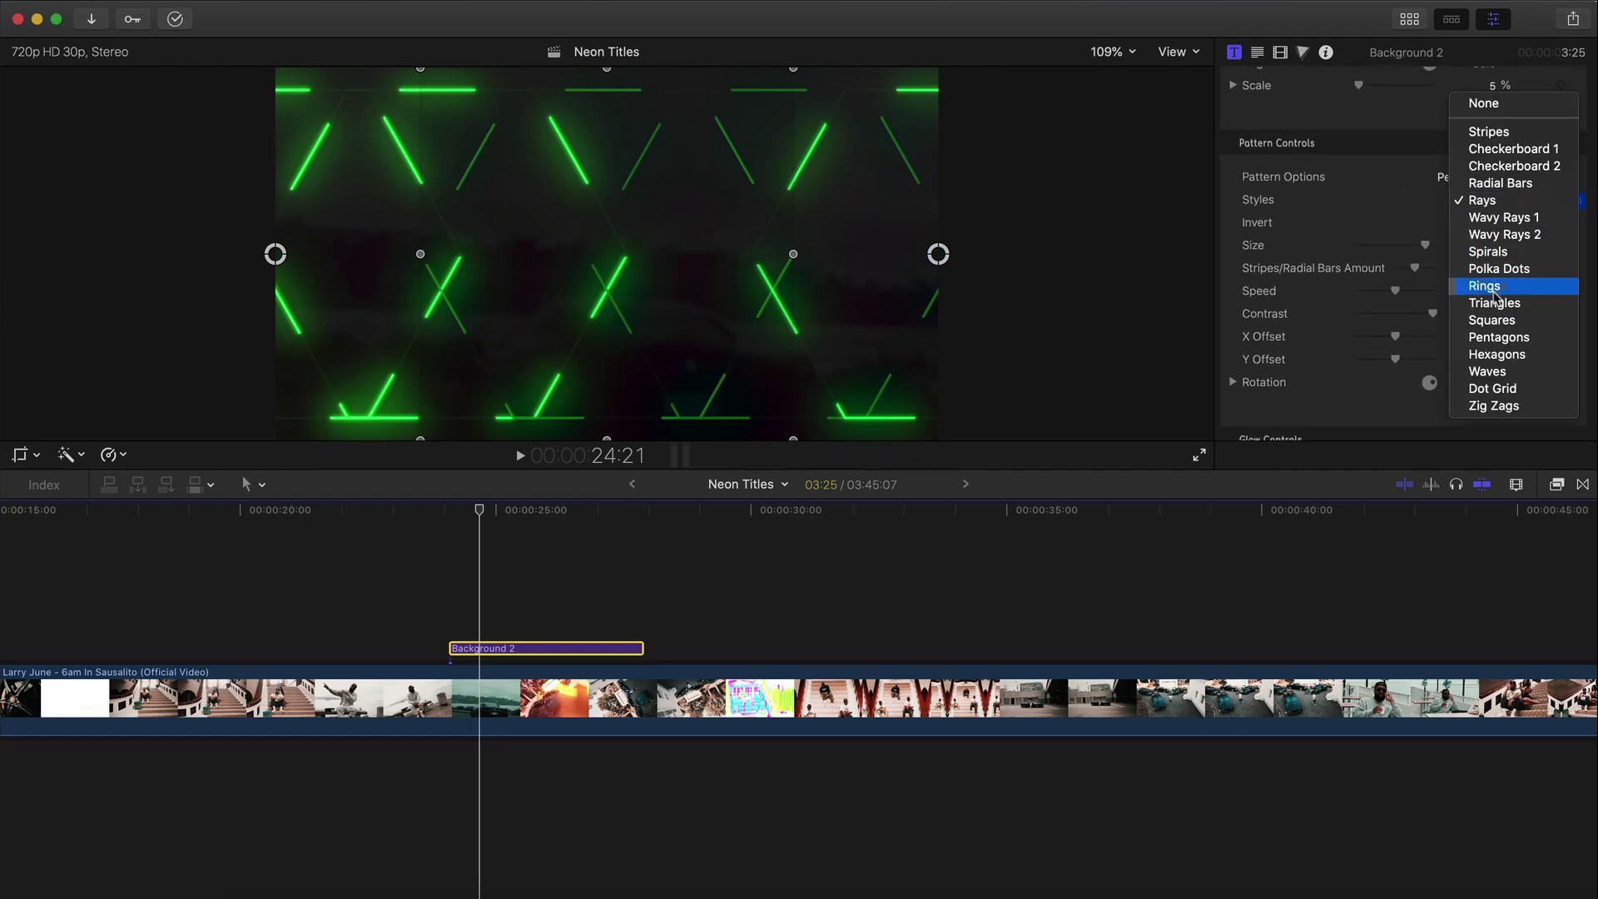
click(1498, 321)
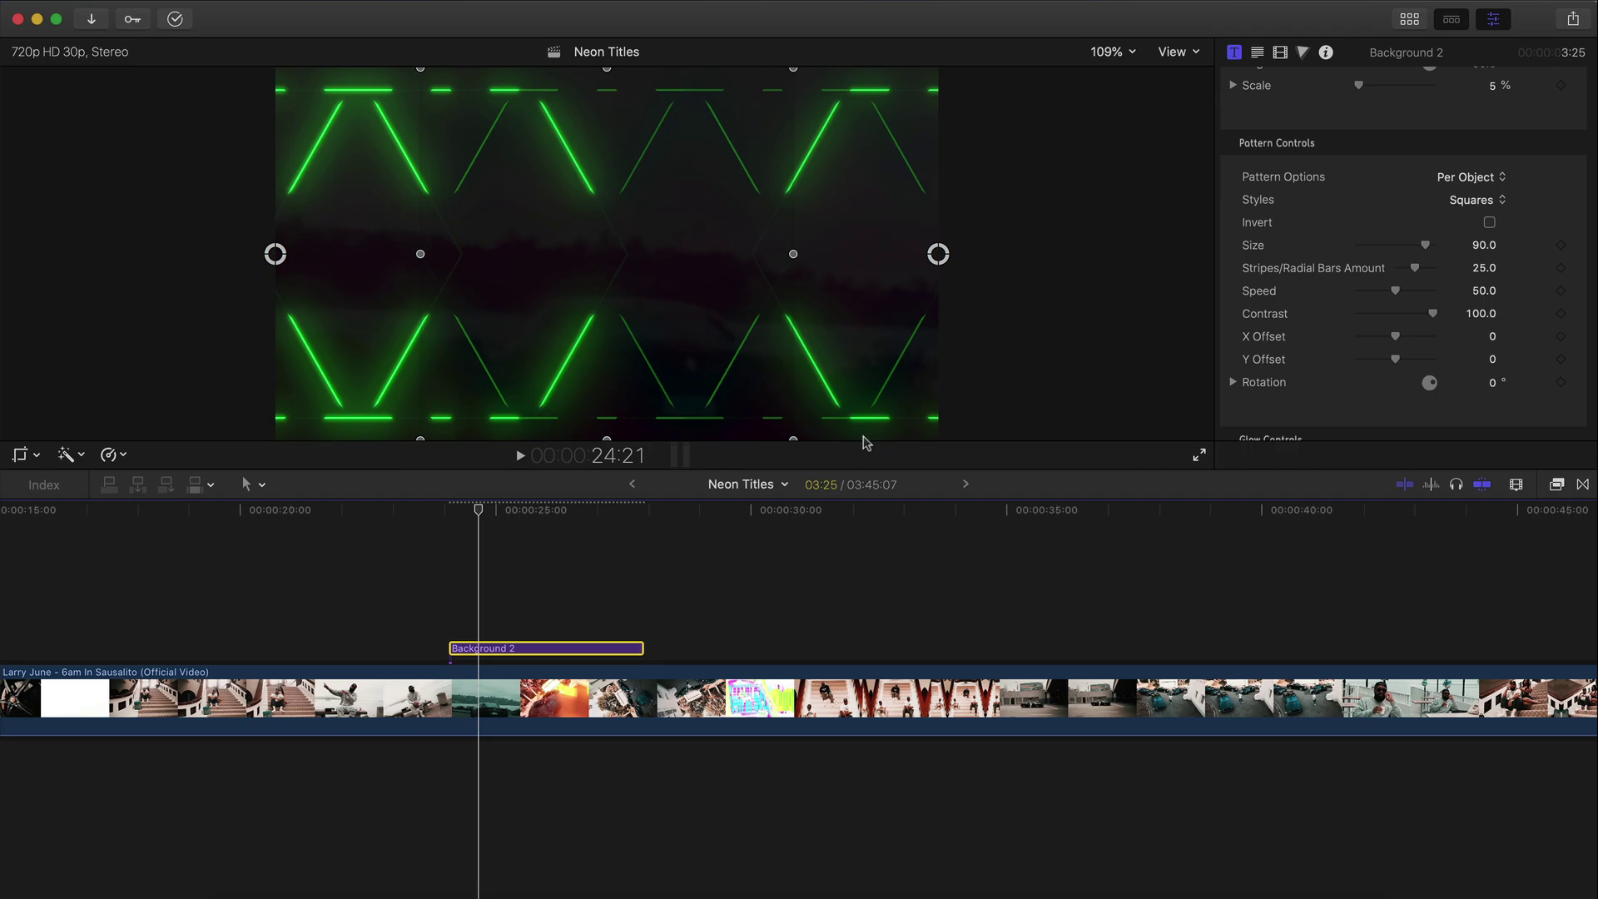
click(449, 510)
key(space)
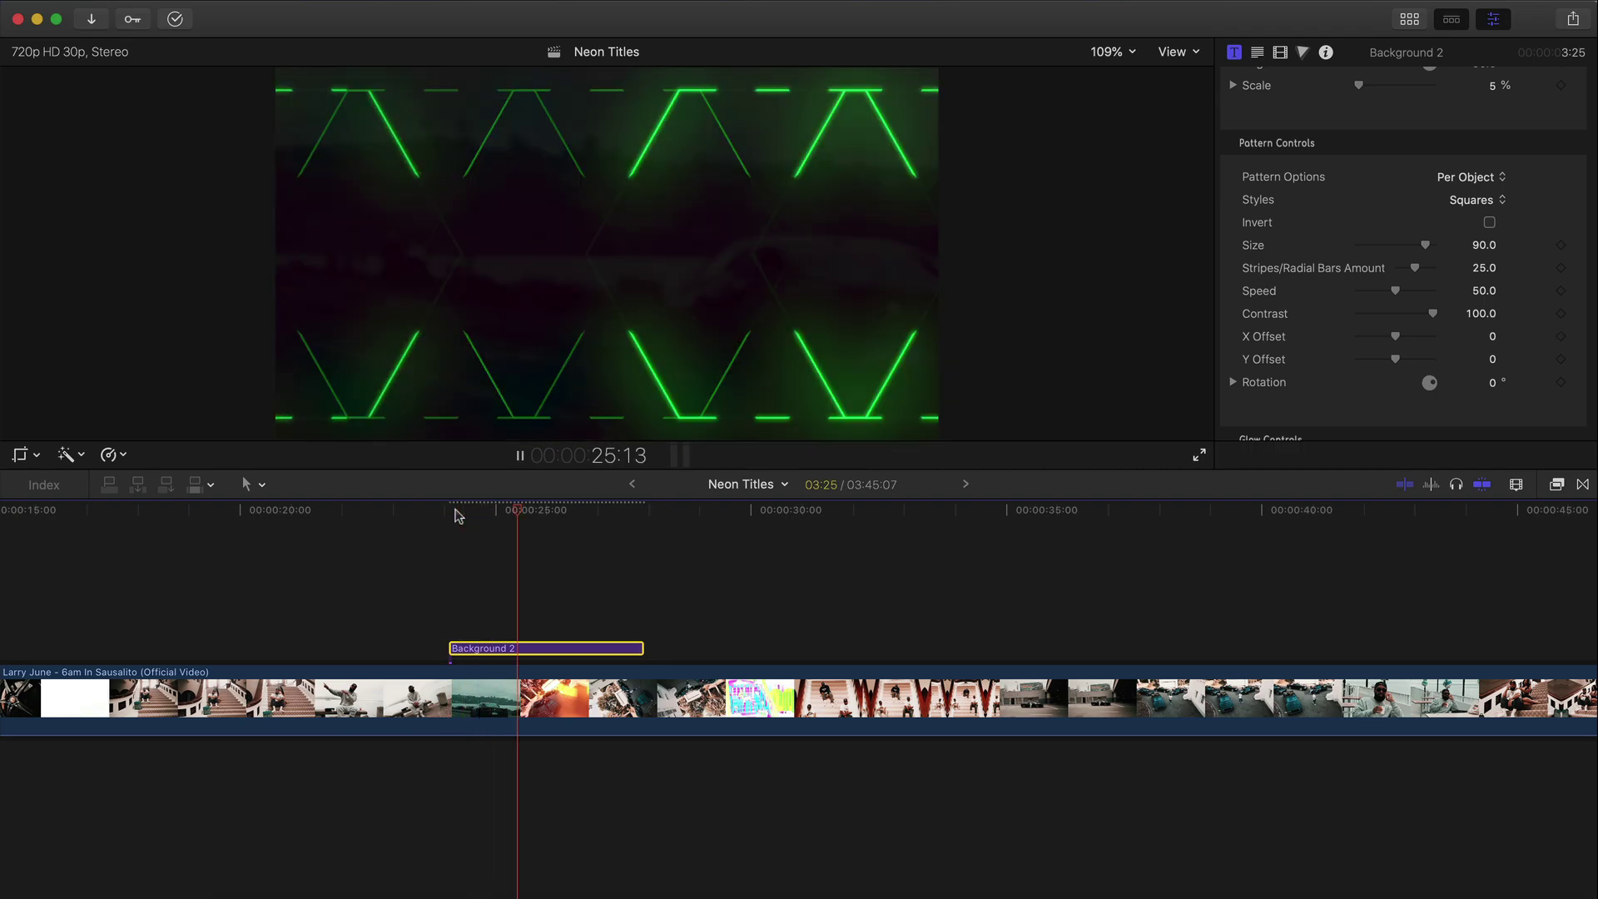
key(space)
Add Neon Title 54 above Background 2, aligned with its start, and hide the browser
click(498, 510)
key(alt+super+1)
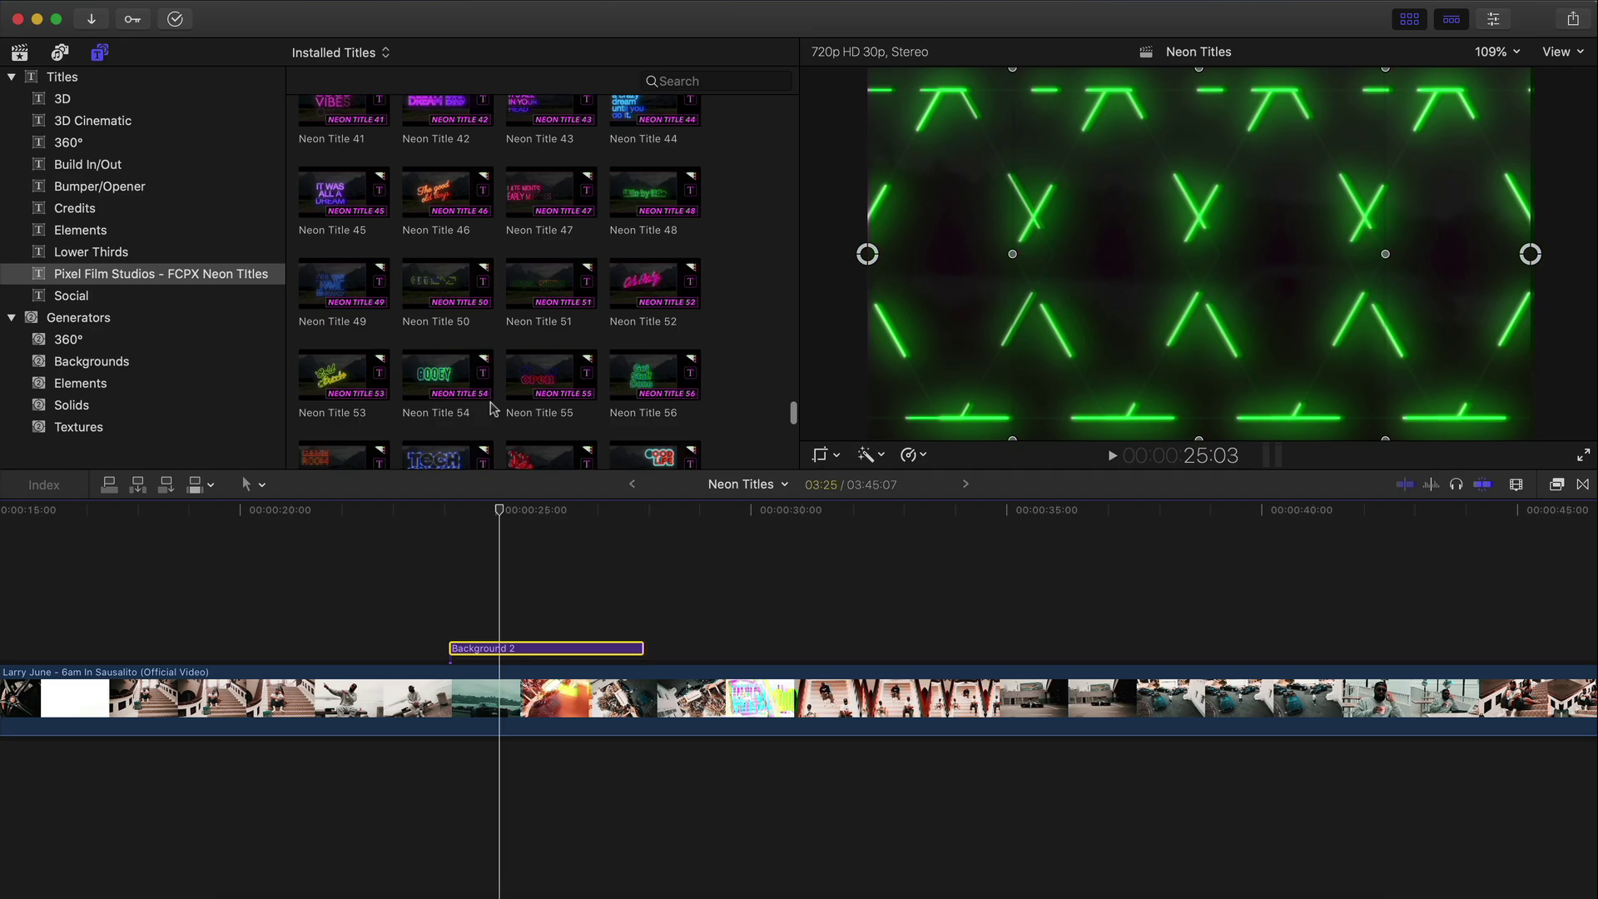
click(415, 385)
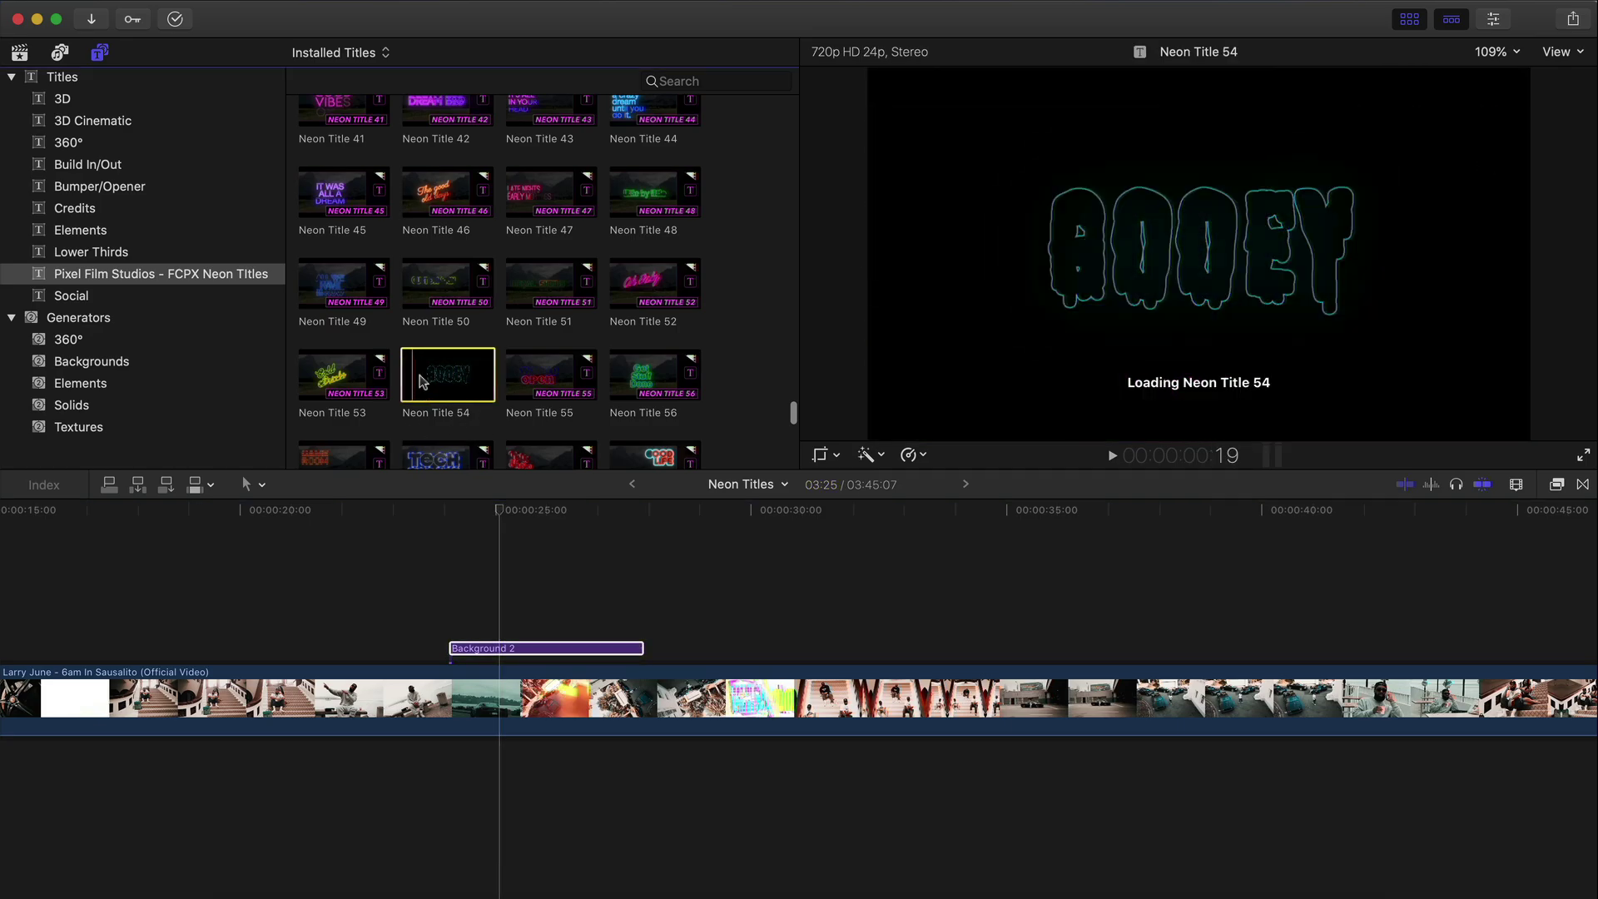
drag(447, 493, 462, 583)
key(ctrl+super+1)
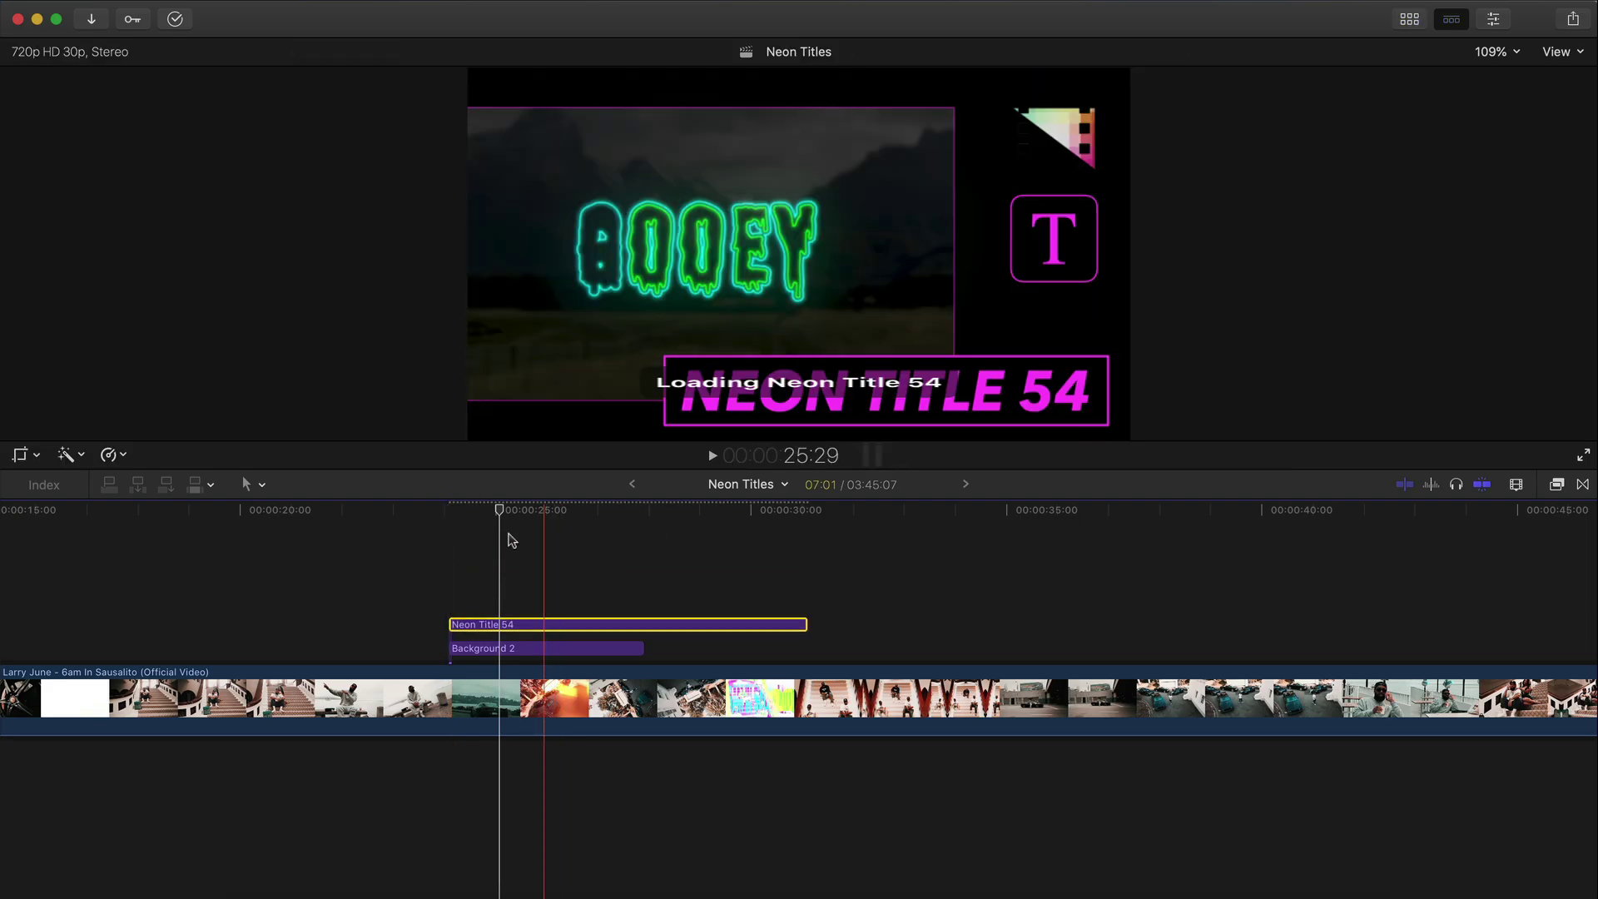
Move Background 2 along the timeline to start at about 25:04, roughly one second after Neon Title 54 begins
mouse_move(499, 510)
mouse_down()
mouse_move(454, 511)
mouse_move(489, 511)
mouse_up()
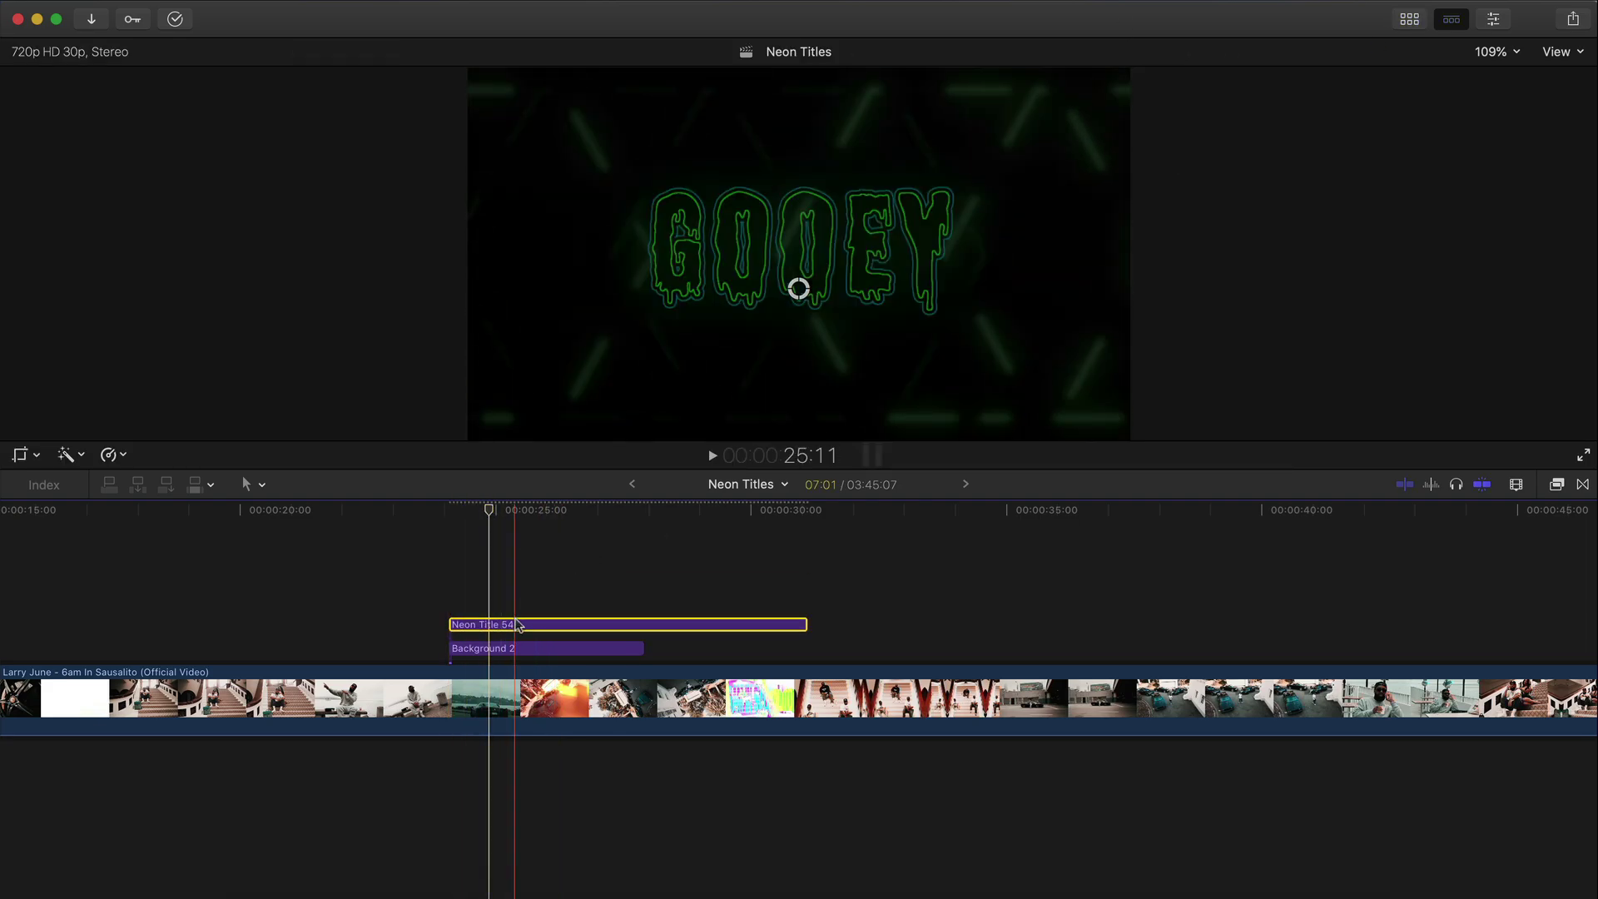
drag(517, 624, 540, 648)
click(439, 511)
super+click(481, 649)
click(457, 604)
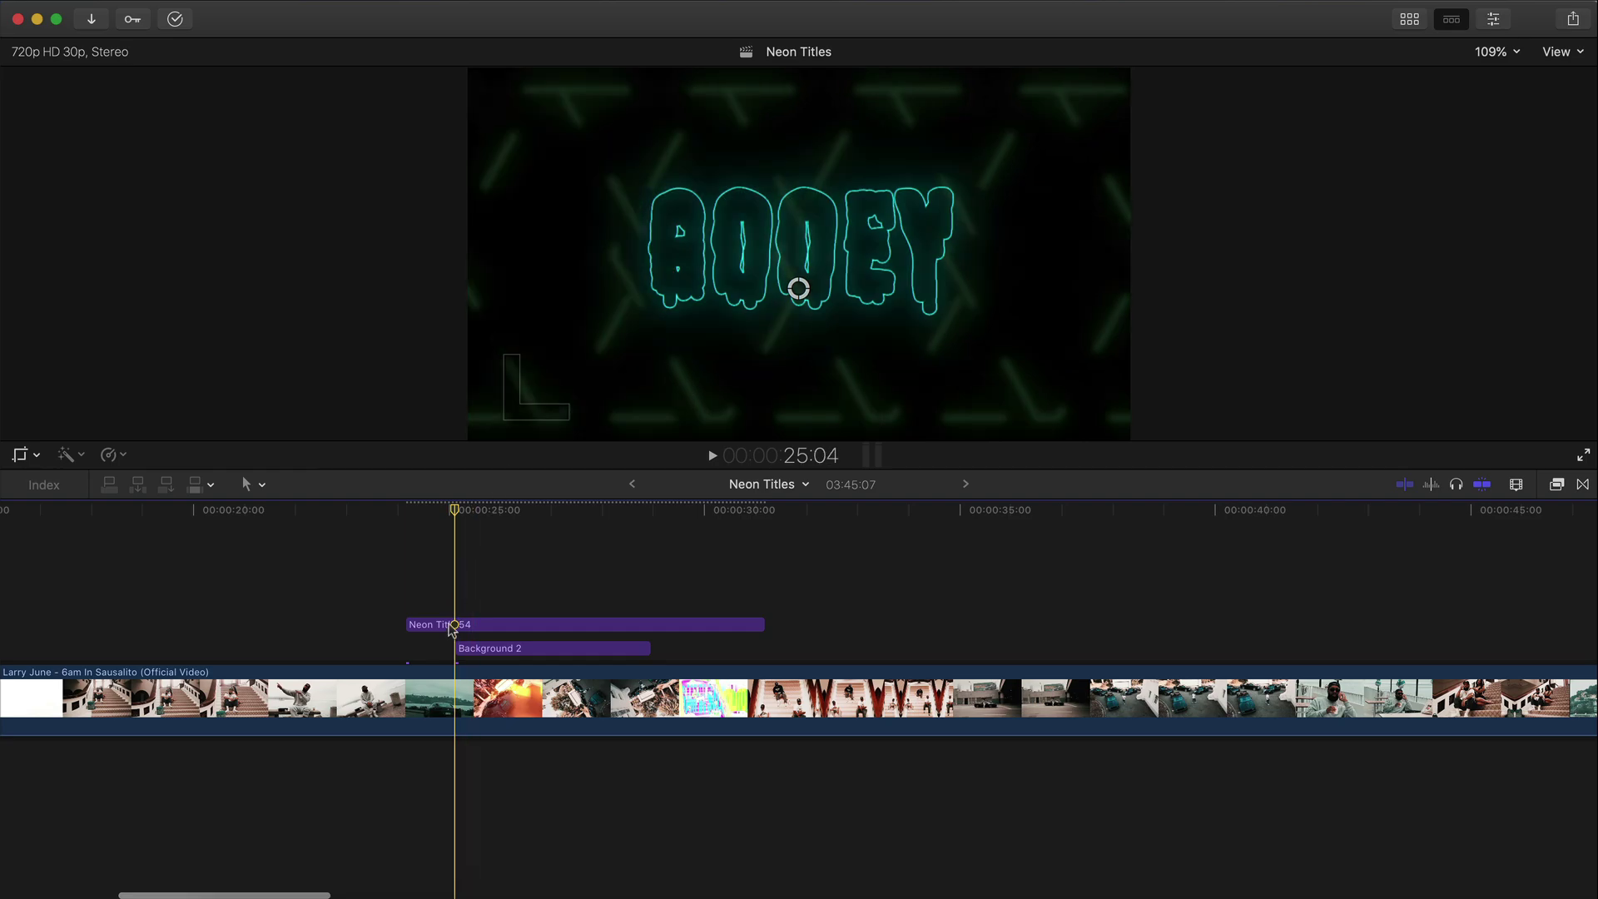
Select Neon Title 54 and bring up its Background Controls among the clip's parameters
click(449, 626)
click(1494, 18)
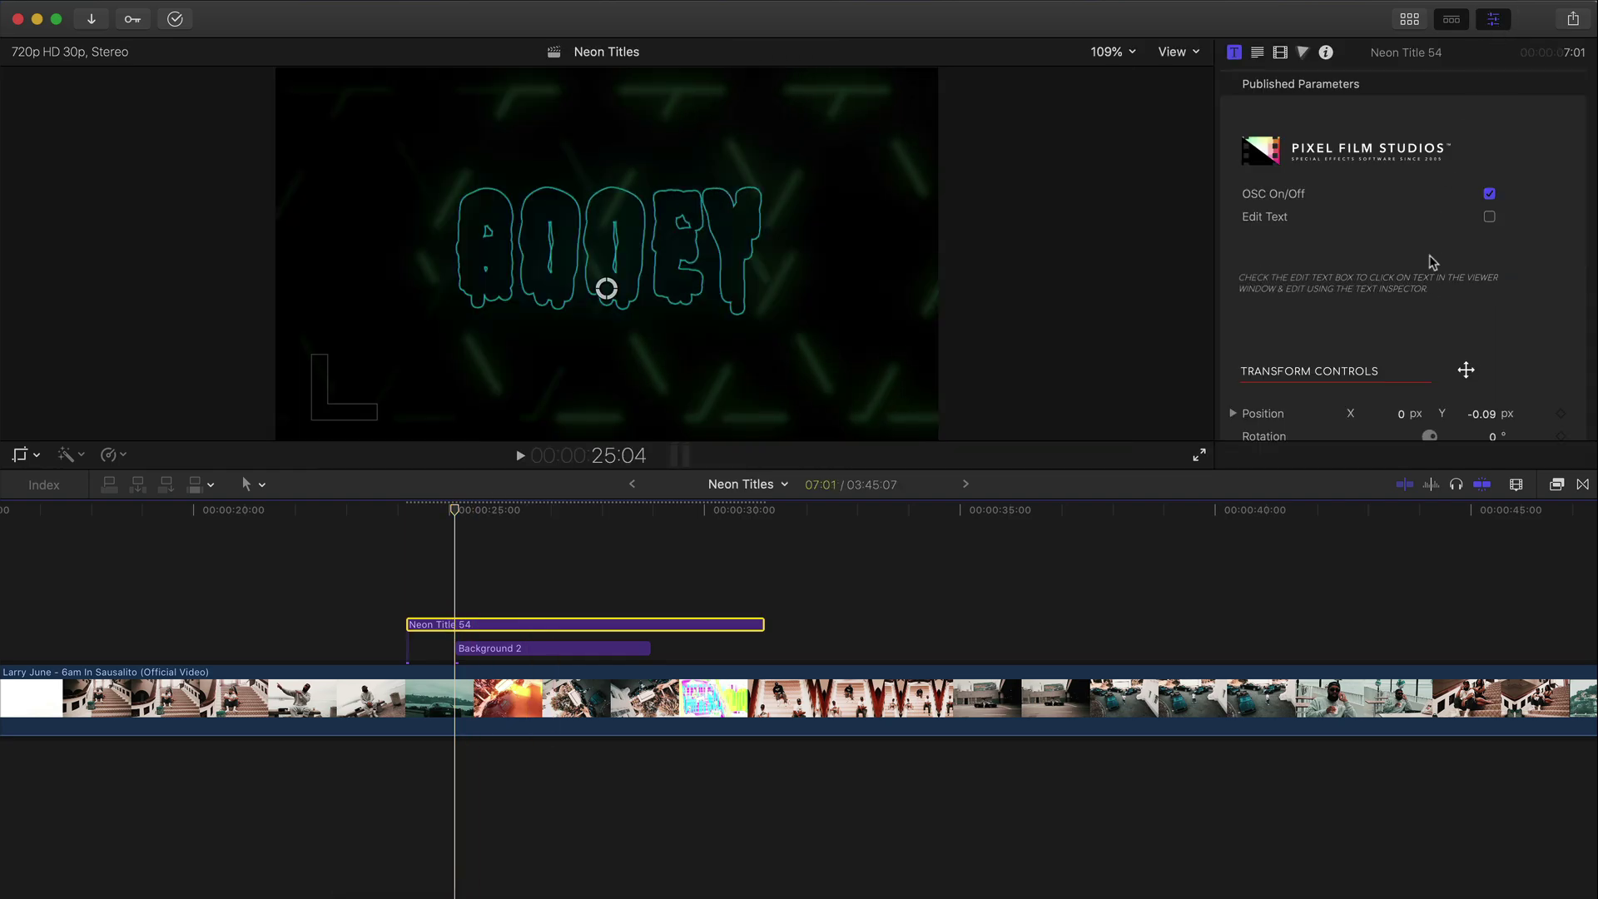
scroll(1499, 275, down, 5)
scroll(1536, 217, down, 15)
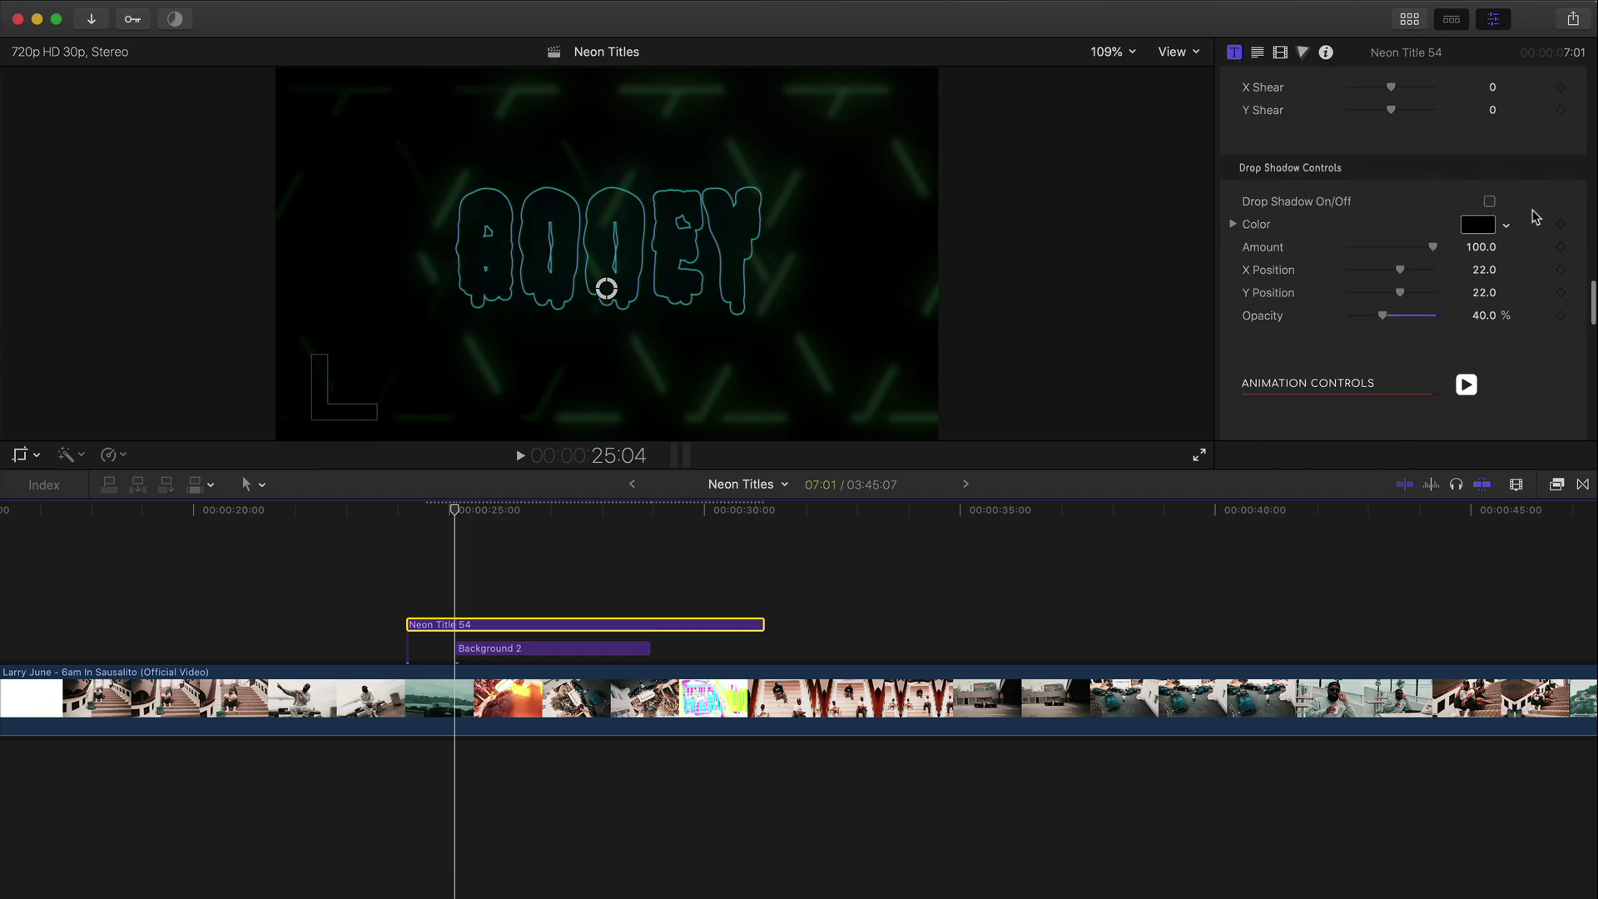
scroll(1536, 218, down, 10)
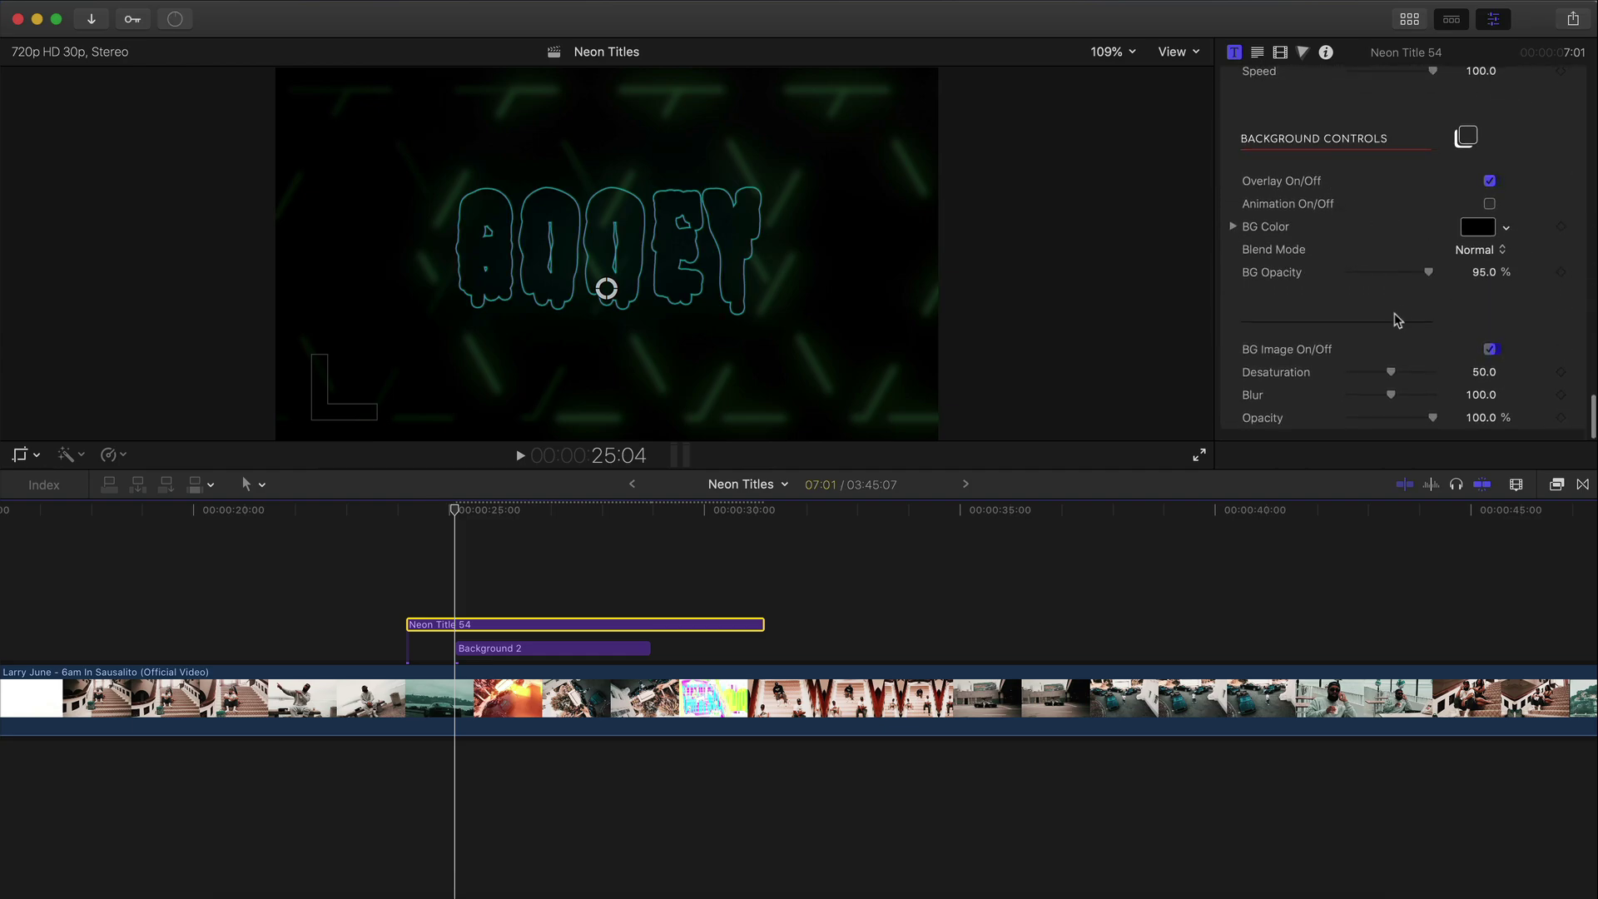
Try Neon Title 54 without its background overlay at about 25:22 and restore the overlay
click(1490, 180)
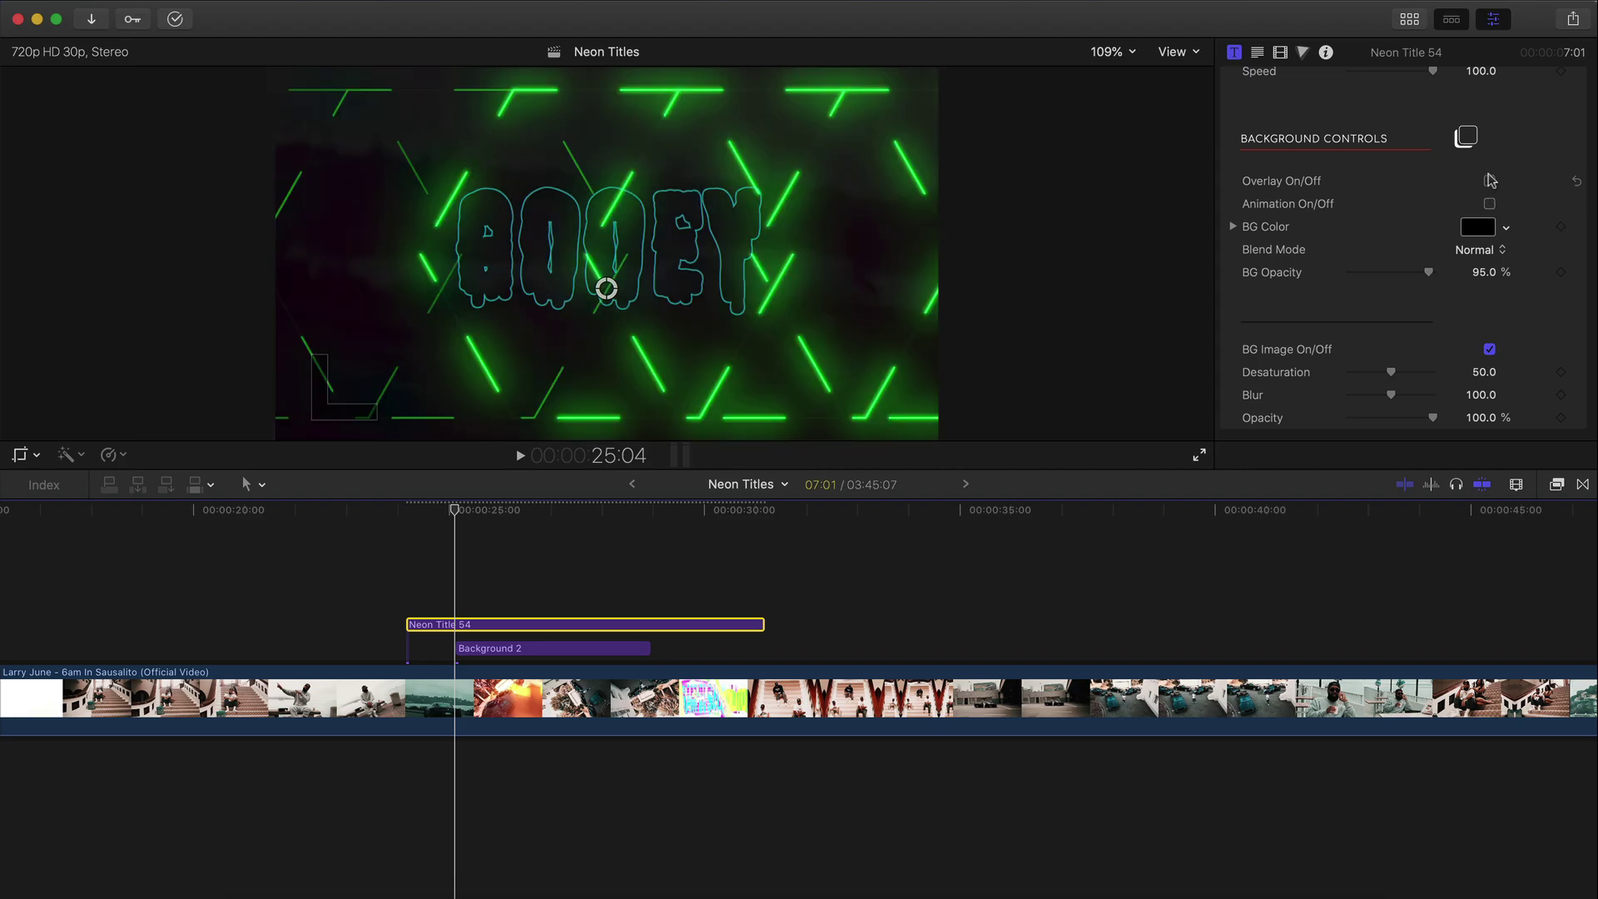
drag(463, 515, 495, 516)
click(1490, 184)
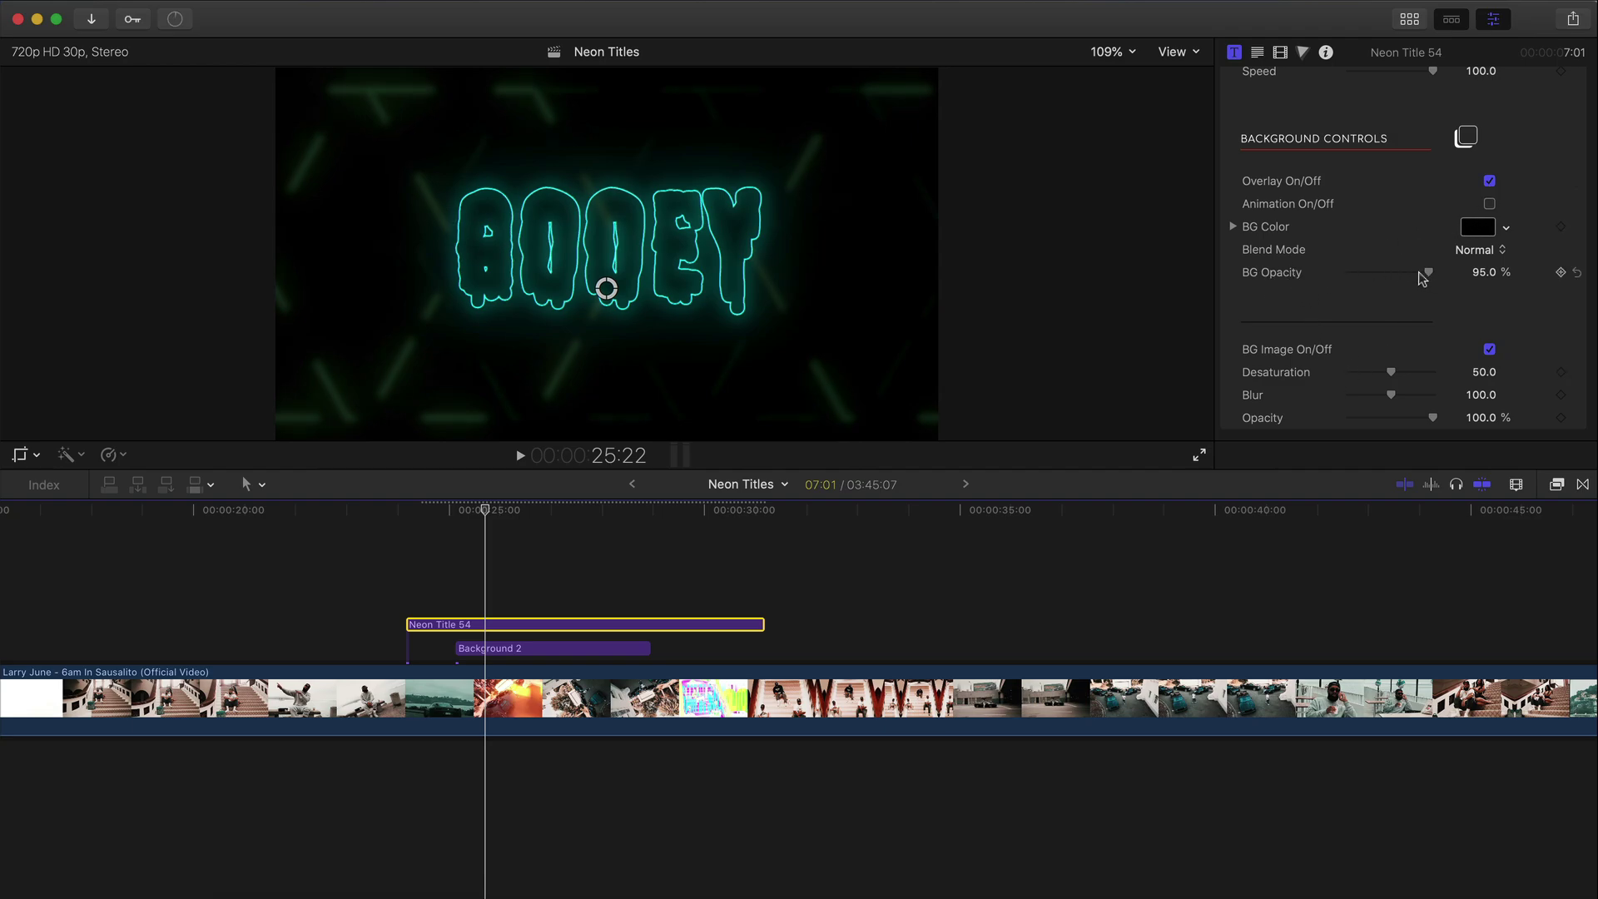
Set Neon Title 54's BG Opacity to 16.34 % and its background Desaturation and Blur to 0, and preview the title
drag(1382, 280, 1367, 280)
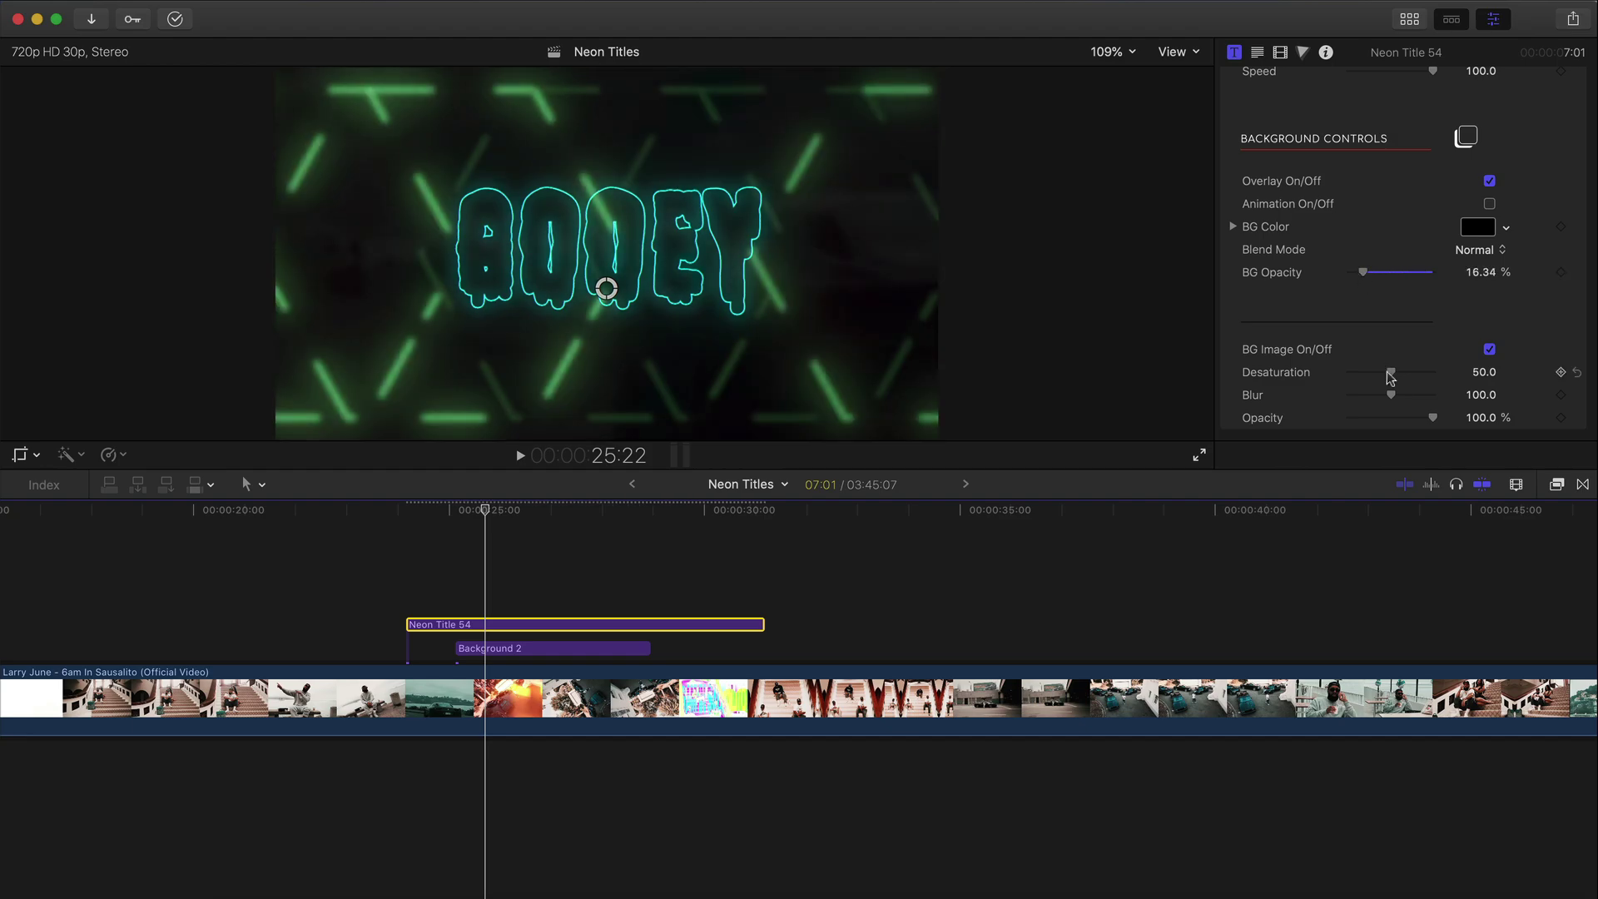
click(1489, 350)
click(403, 518)
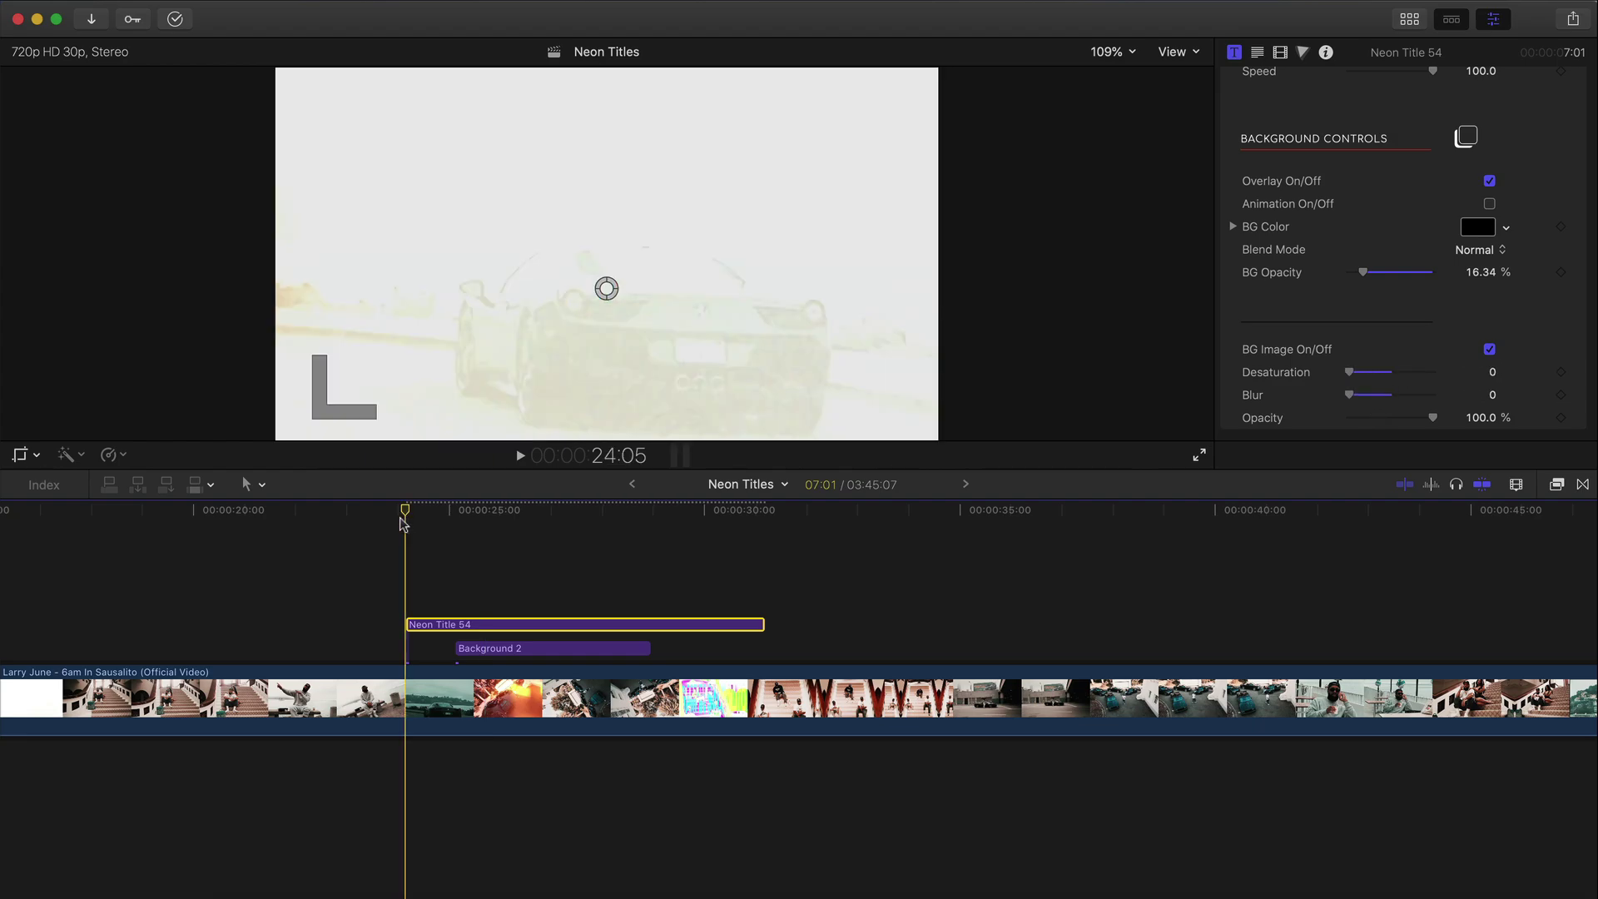
key(space)
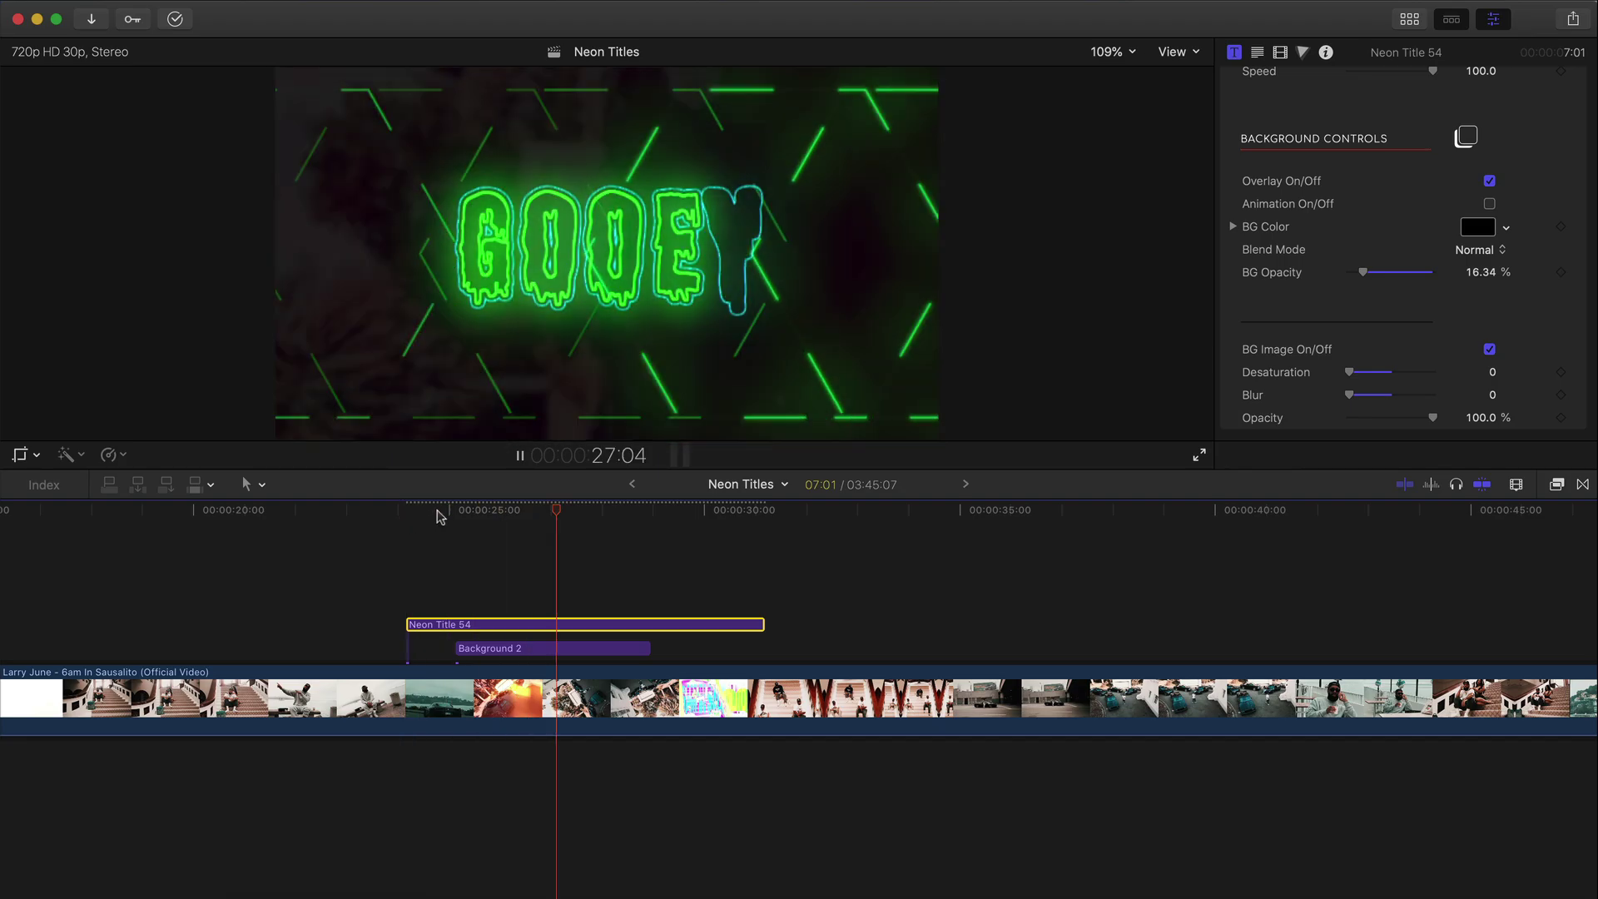
key(space)
mouse_move(505, 513)
mouse_down()
mouse_move(488, 514)
mouse_move(515, 514)
mouse_up()
Replace the text of Neon Title 54 with "Ferrari"
scroll(1455, 240, up, 10)
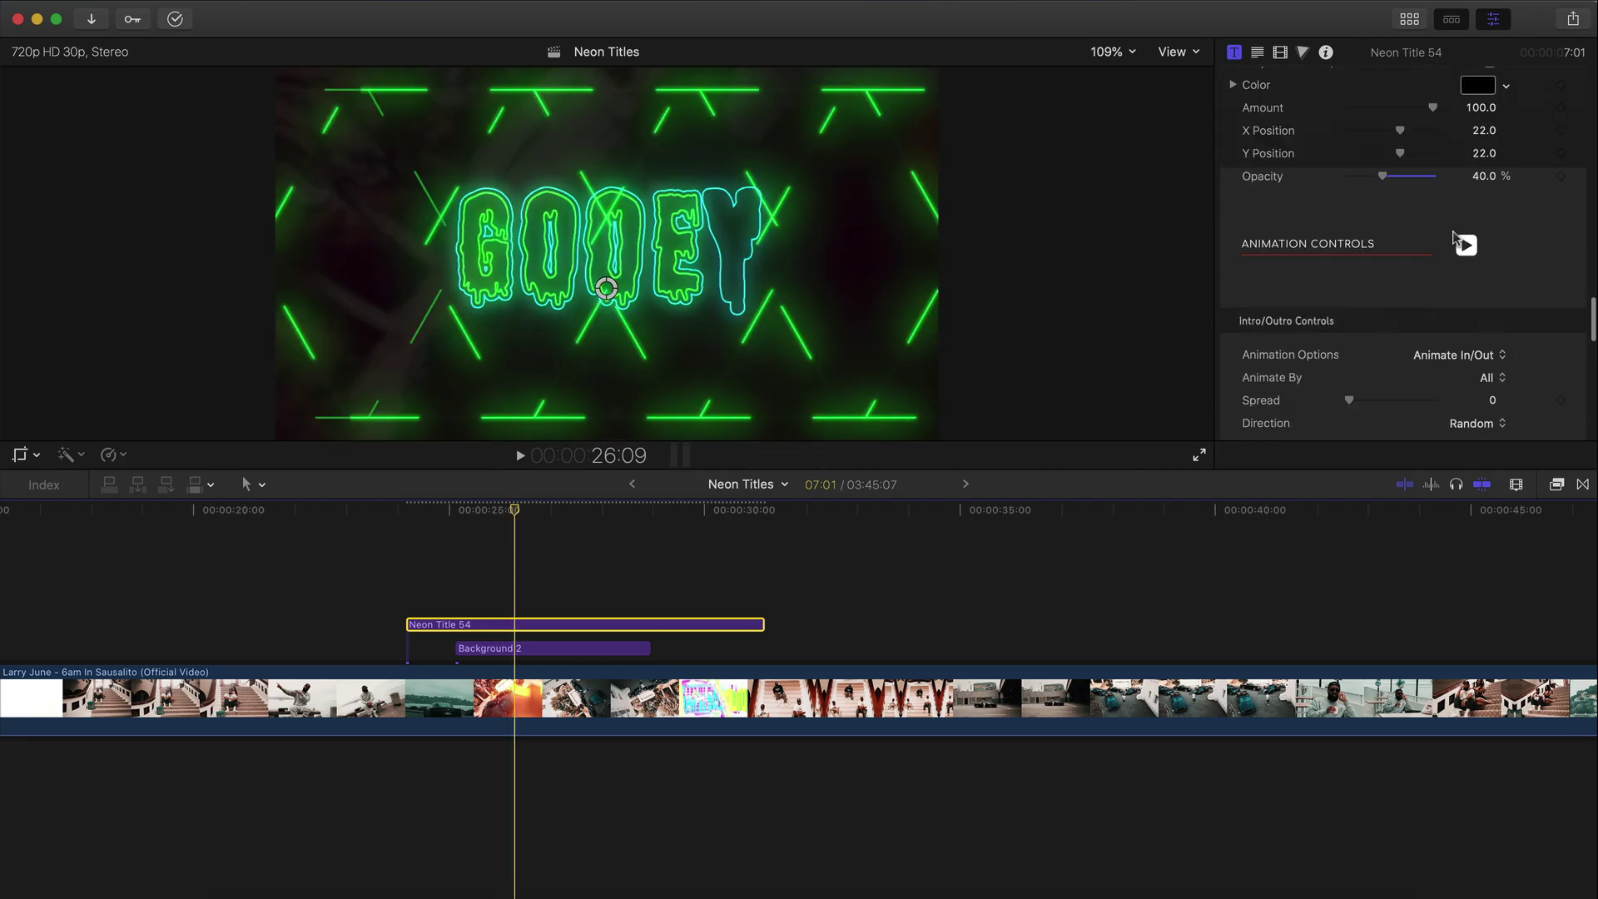
scroll(1456, 240, up, 15)
scroll(1457, 239, down, 3)
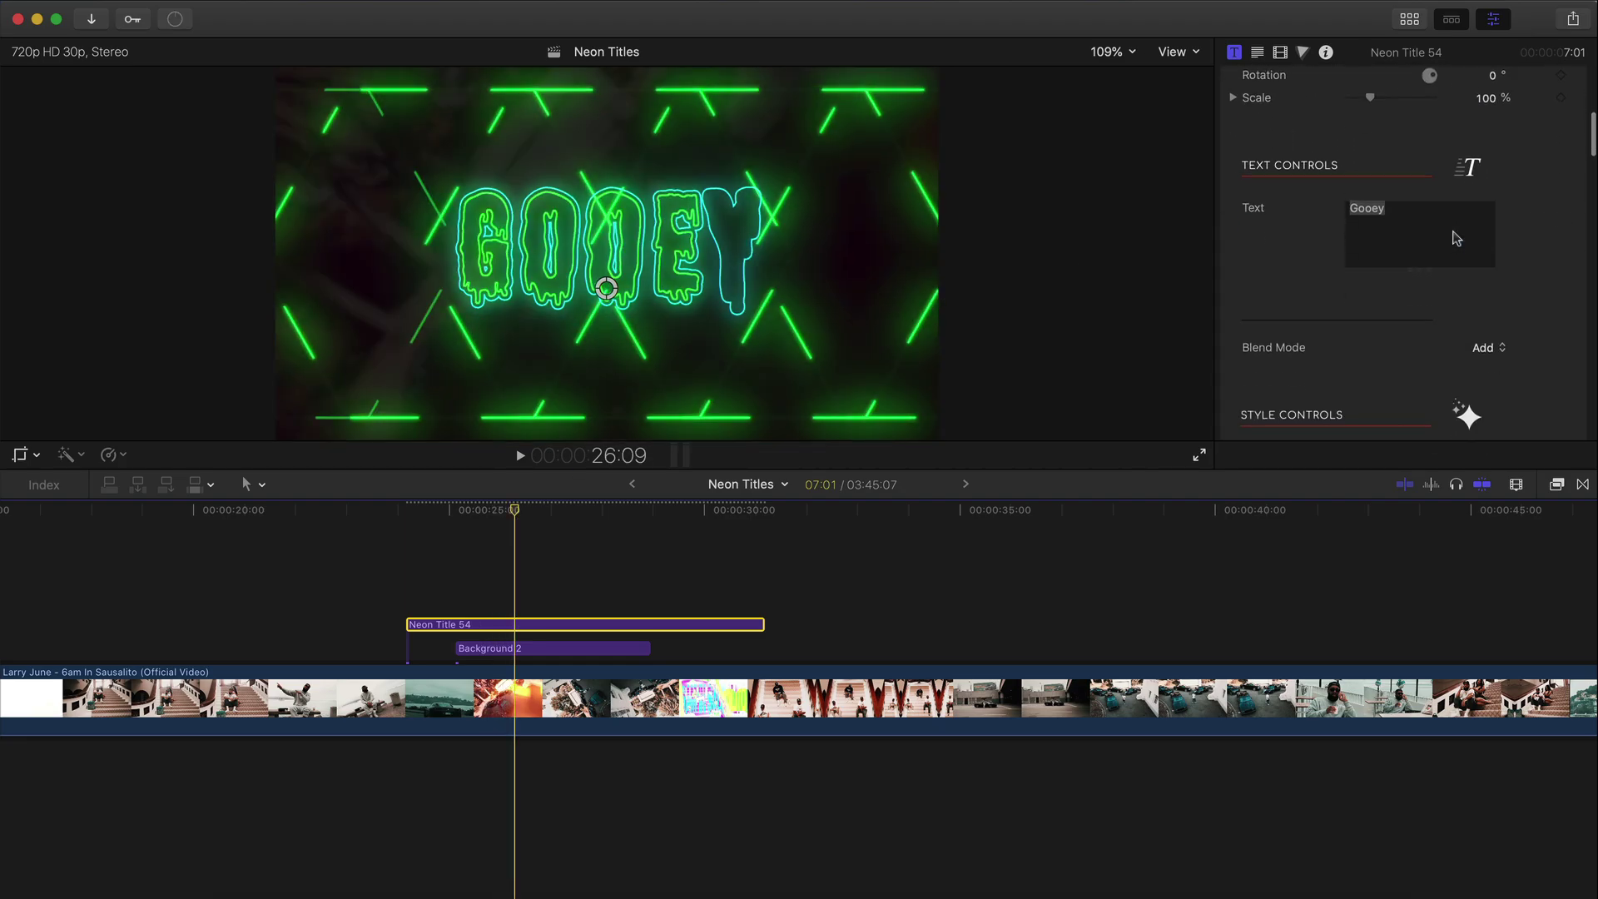
scroll(1454, 229, down, 2)
text(Ferrari)
scroll(1391, 292, down, 6)
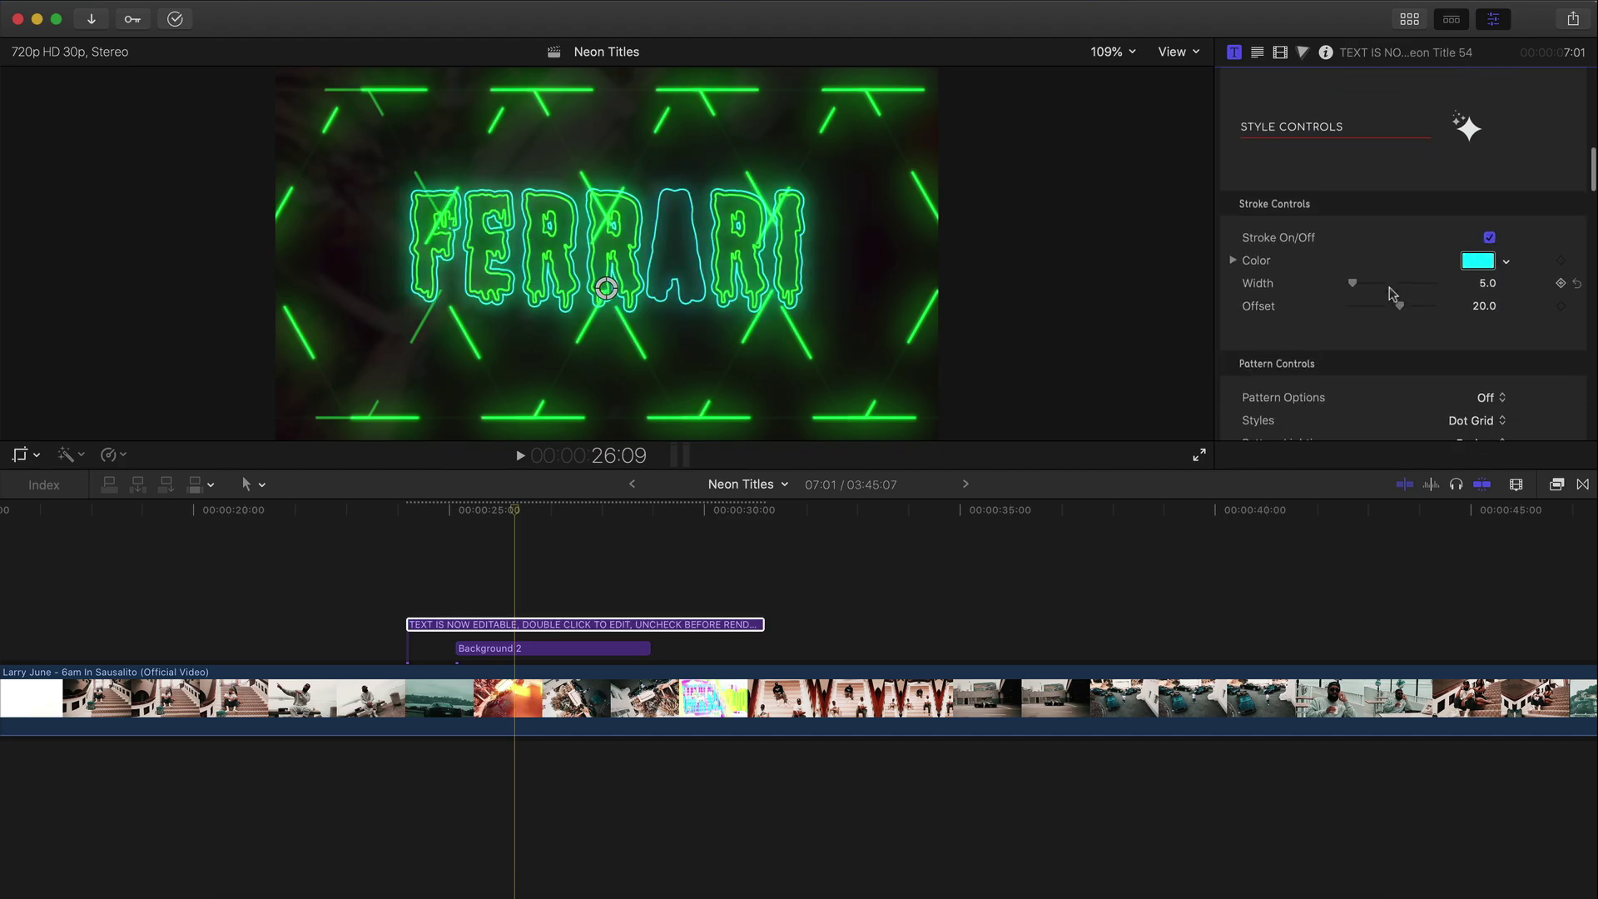
Change the stroke color of the Ferrari title to magenta
scroll(1391, 292, down, 2)
click(1469, 206)
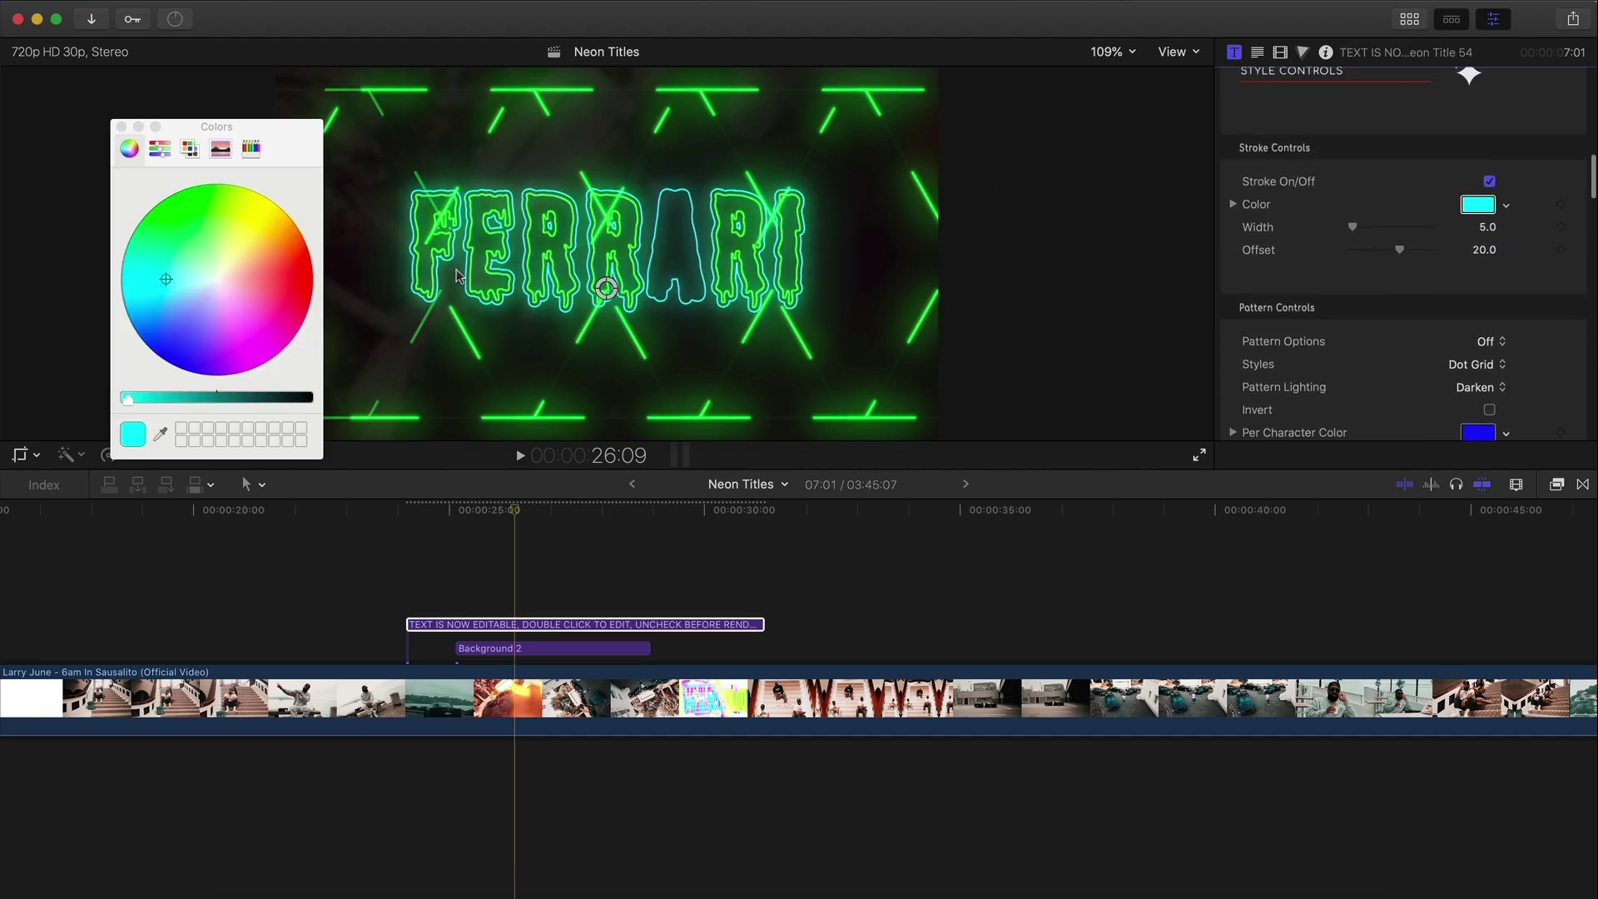
click(249, 341)
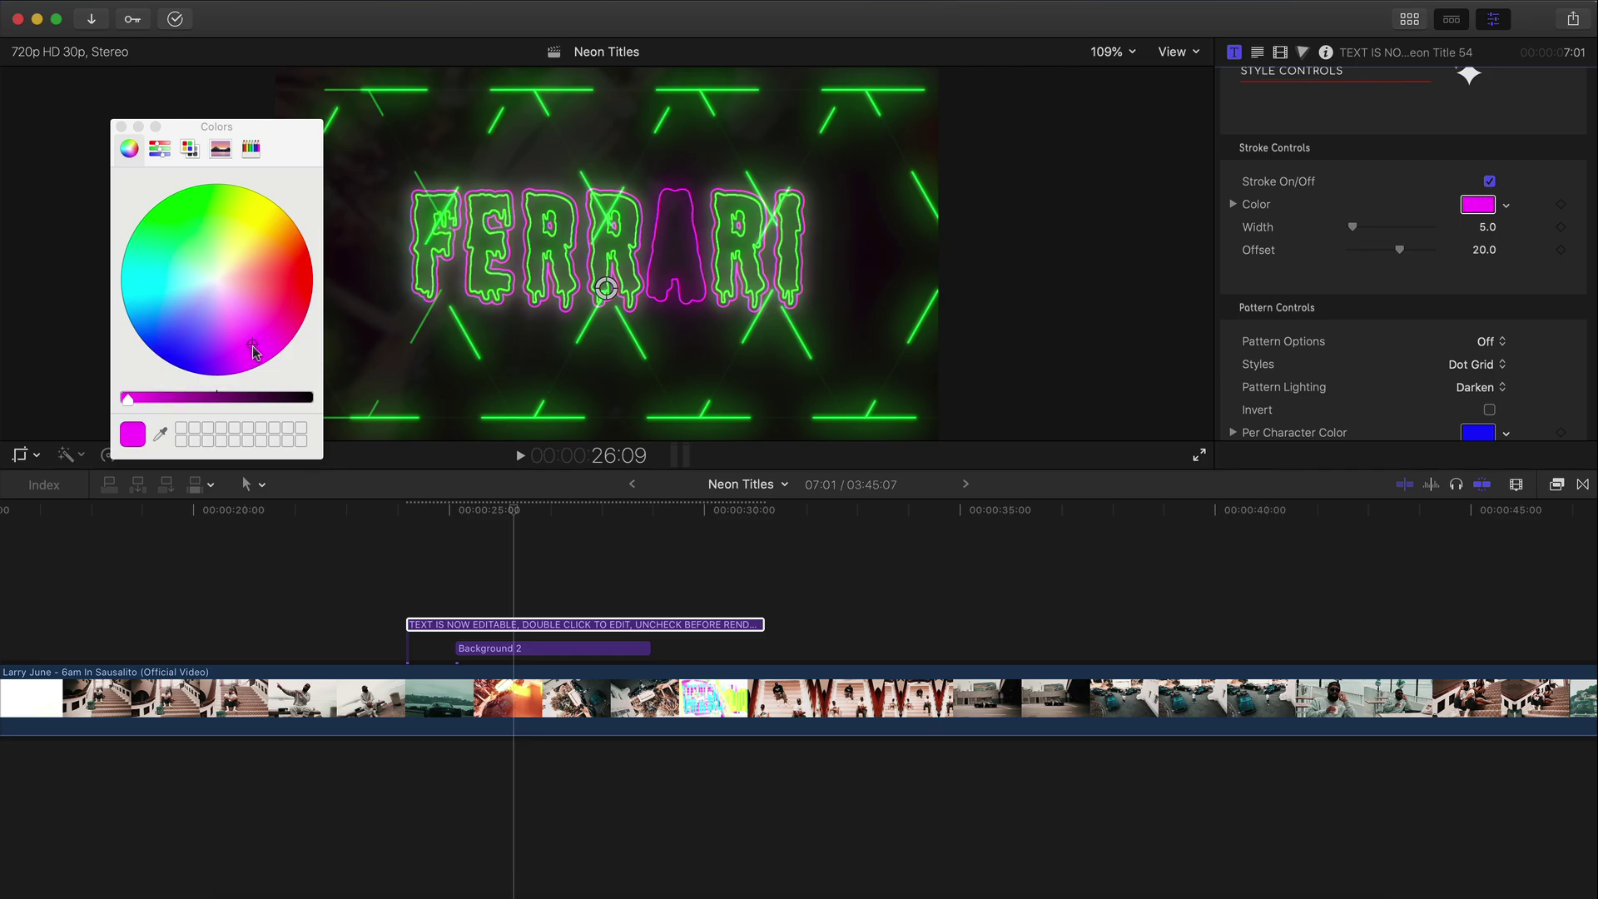
click(121, 127)
Try the Face + Outline pattern option on the Ferrari title, preview it, and set the pattern option back to Off
scroll(1409, 174, down, 5)
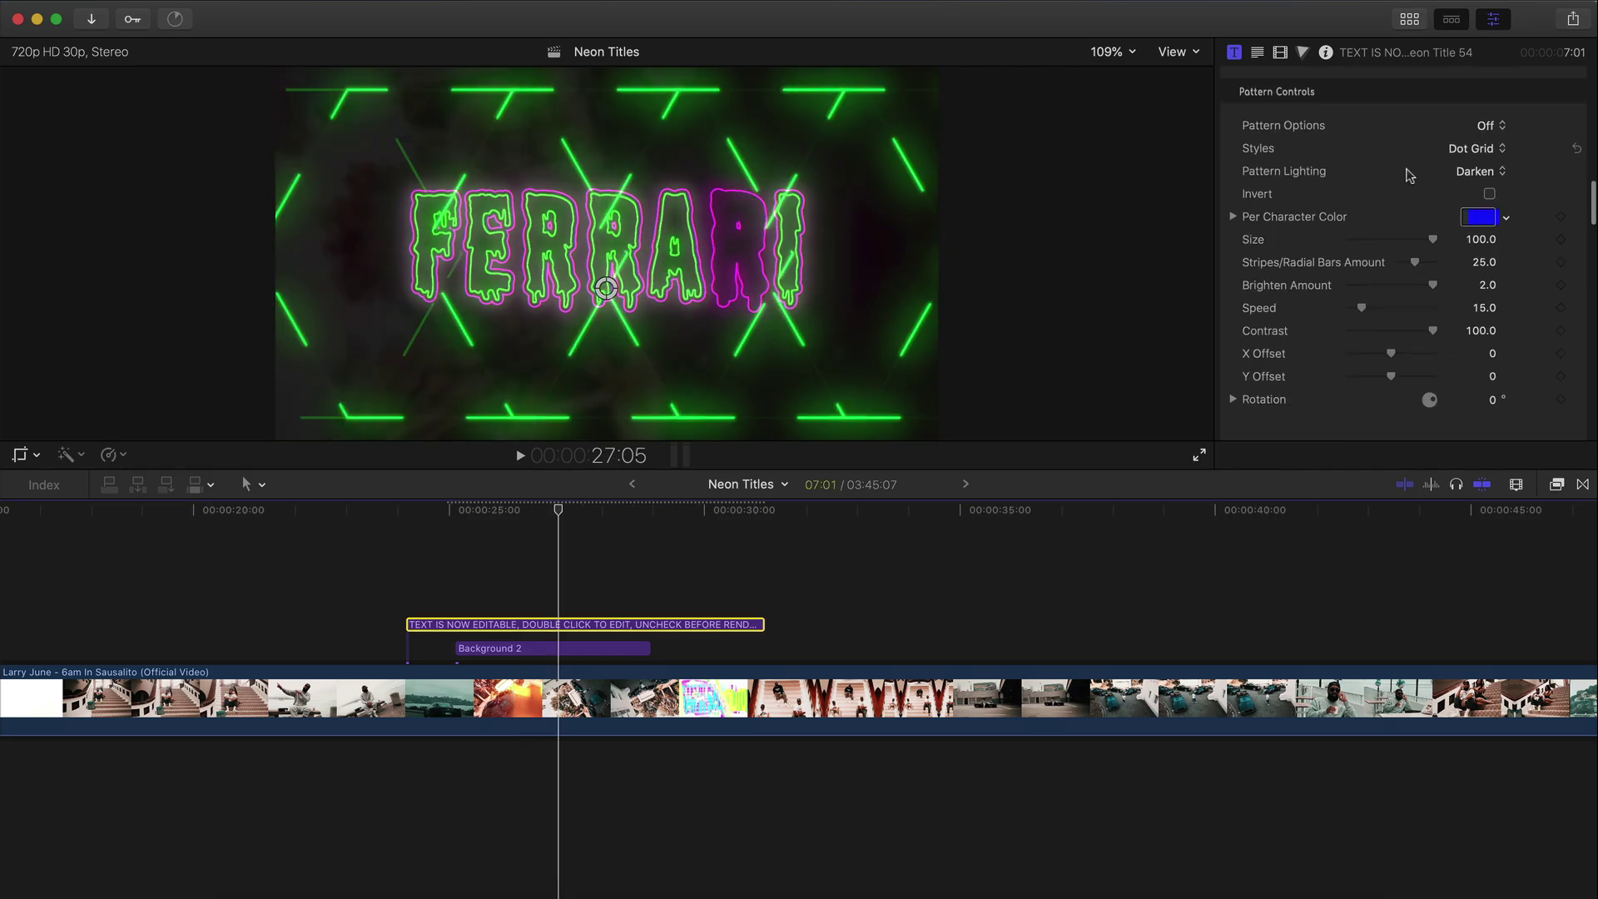
click(1487, 127)
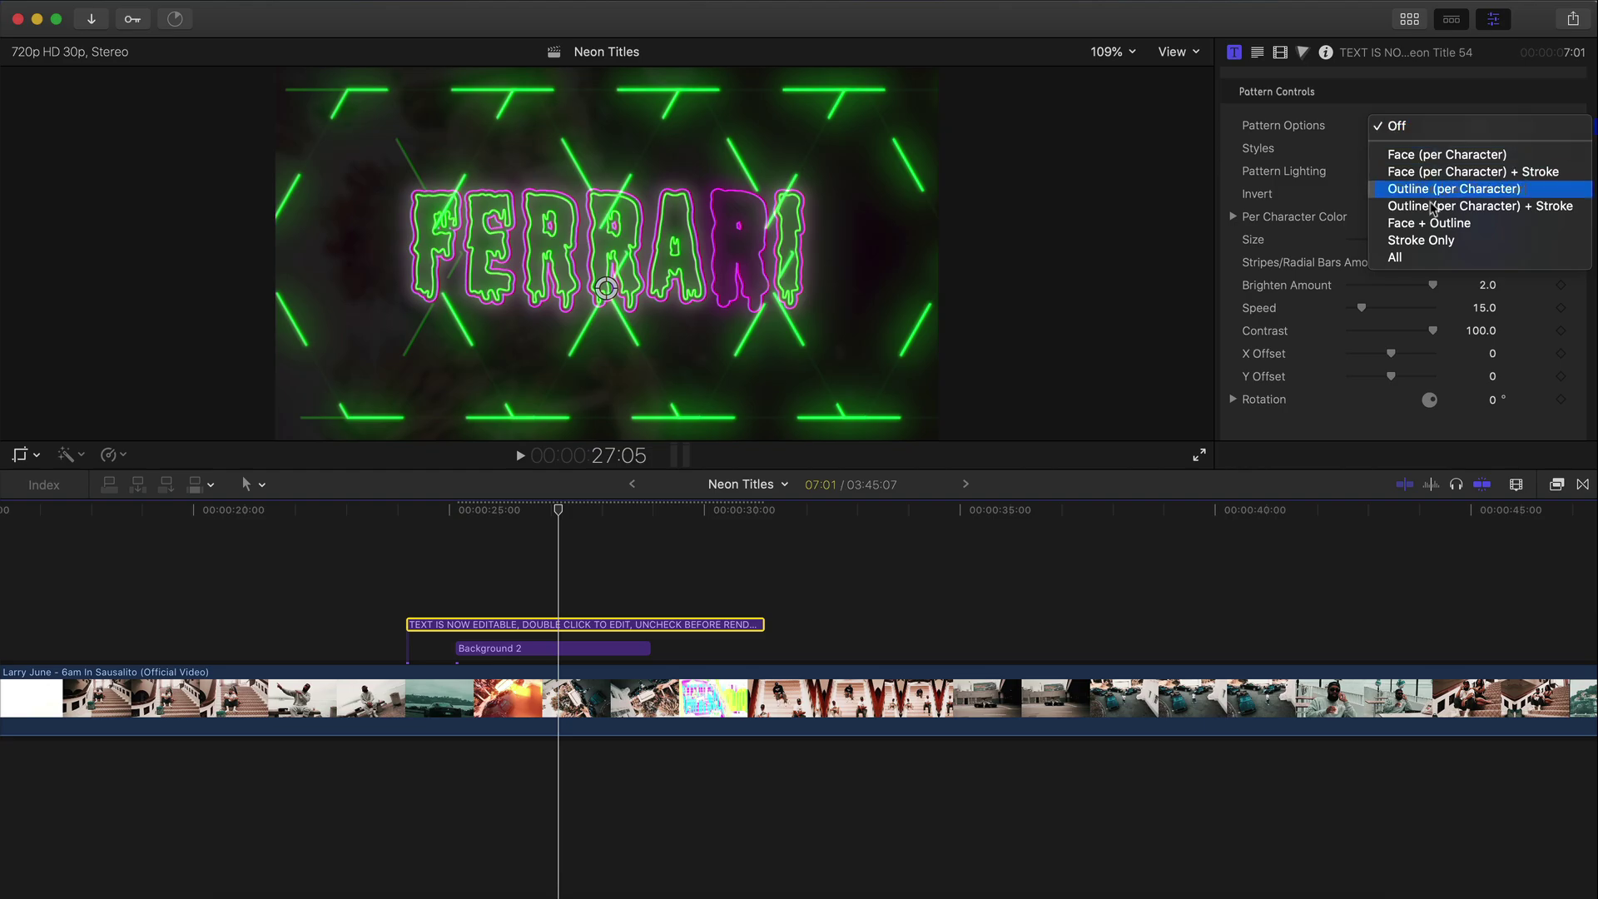
click(1426, 239)
mouse_move(558, 509)
mouse_down()
mouse_move(508, 512)
mouse_move(534, 512)
mouse_up()
click(1470, 126)
click(1415, 112)
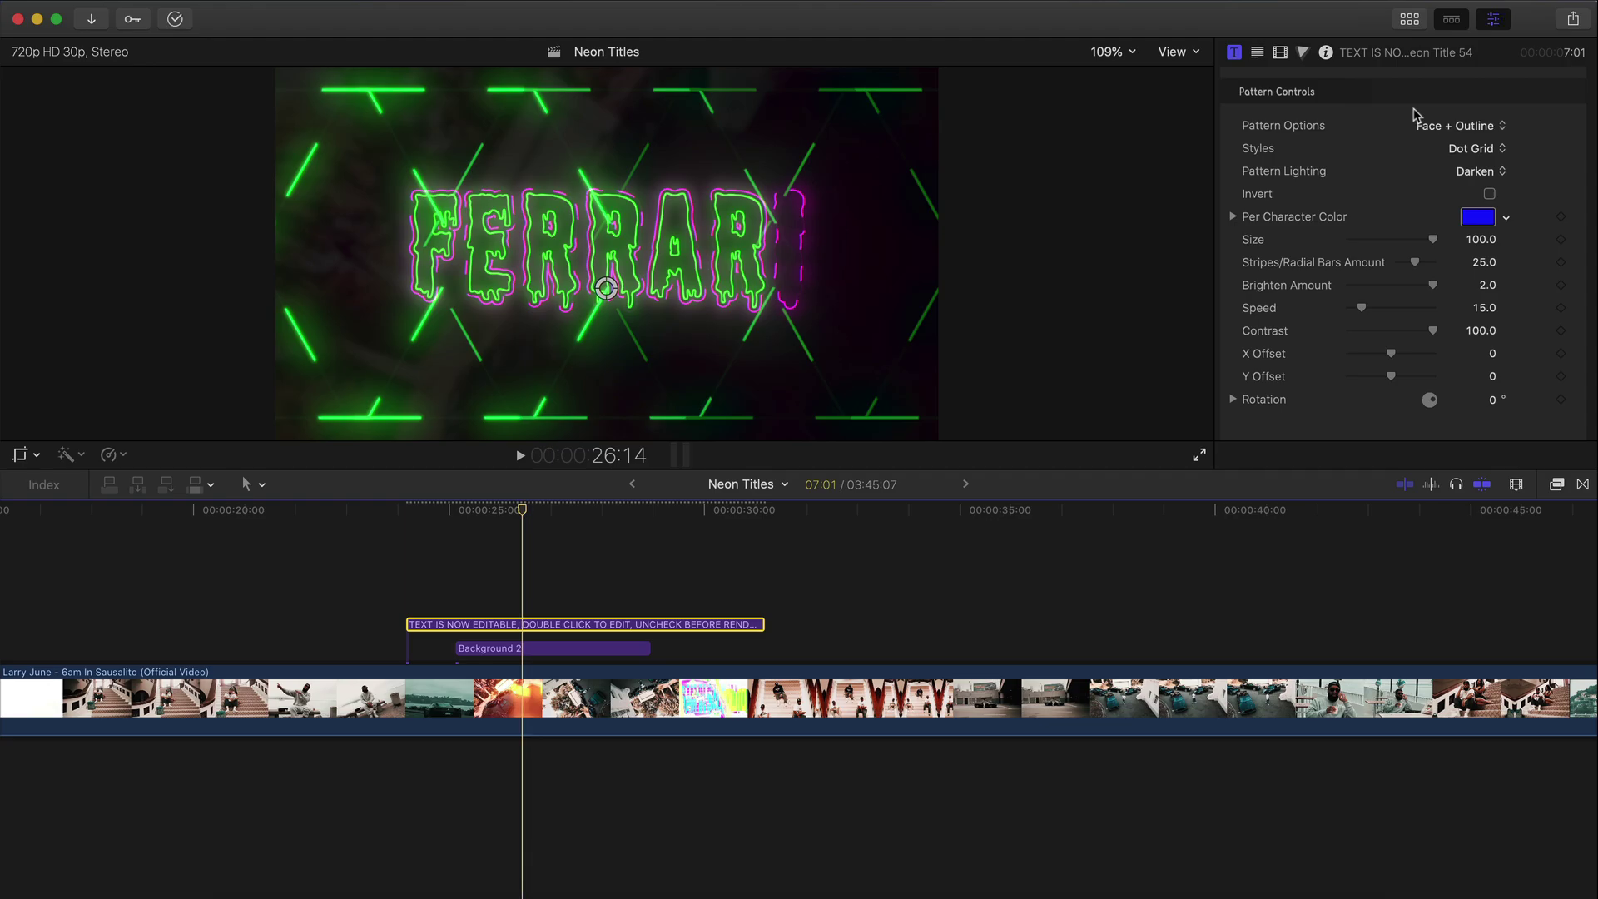
key(space)
key(space)
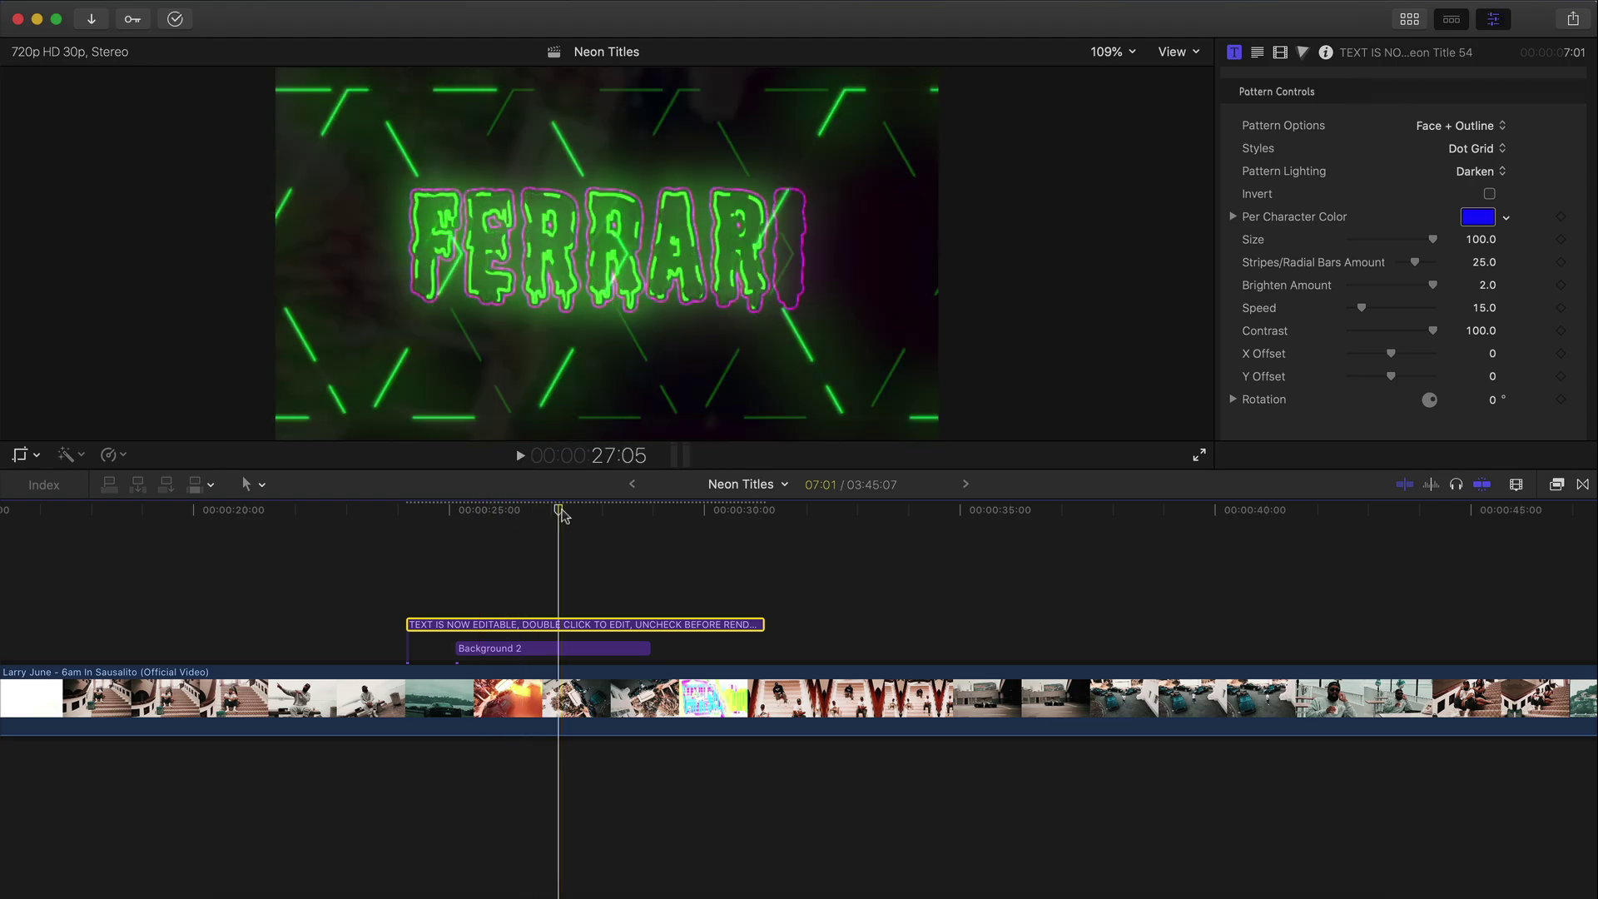
click(1429, 125)
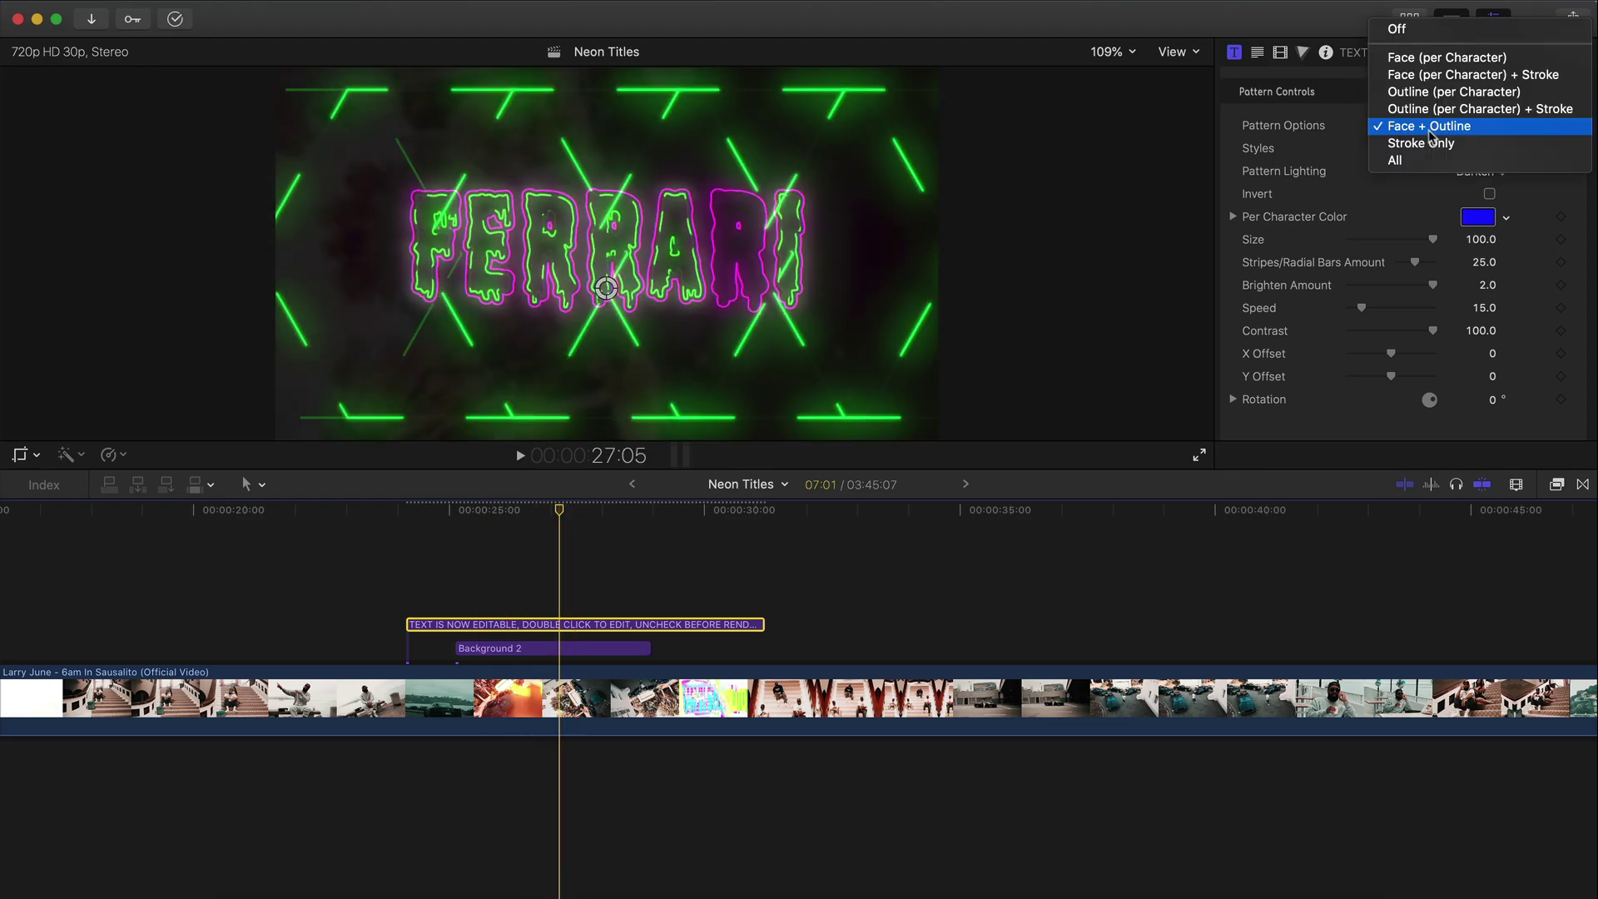
click(1417, 34)
Set the Ferrari title's pattern style to Zig Zags, trying Brighten pattern lighting before restoring Darken
click(1486, 172)
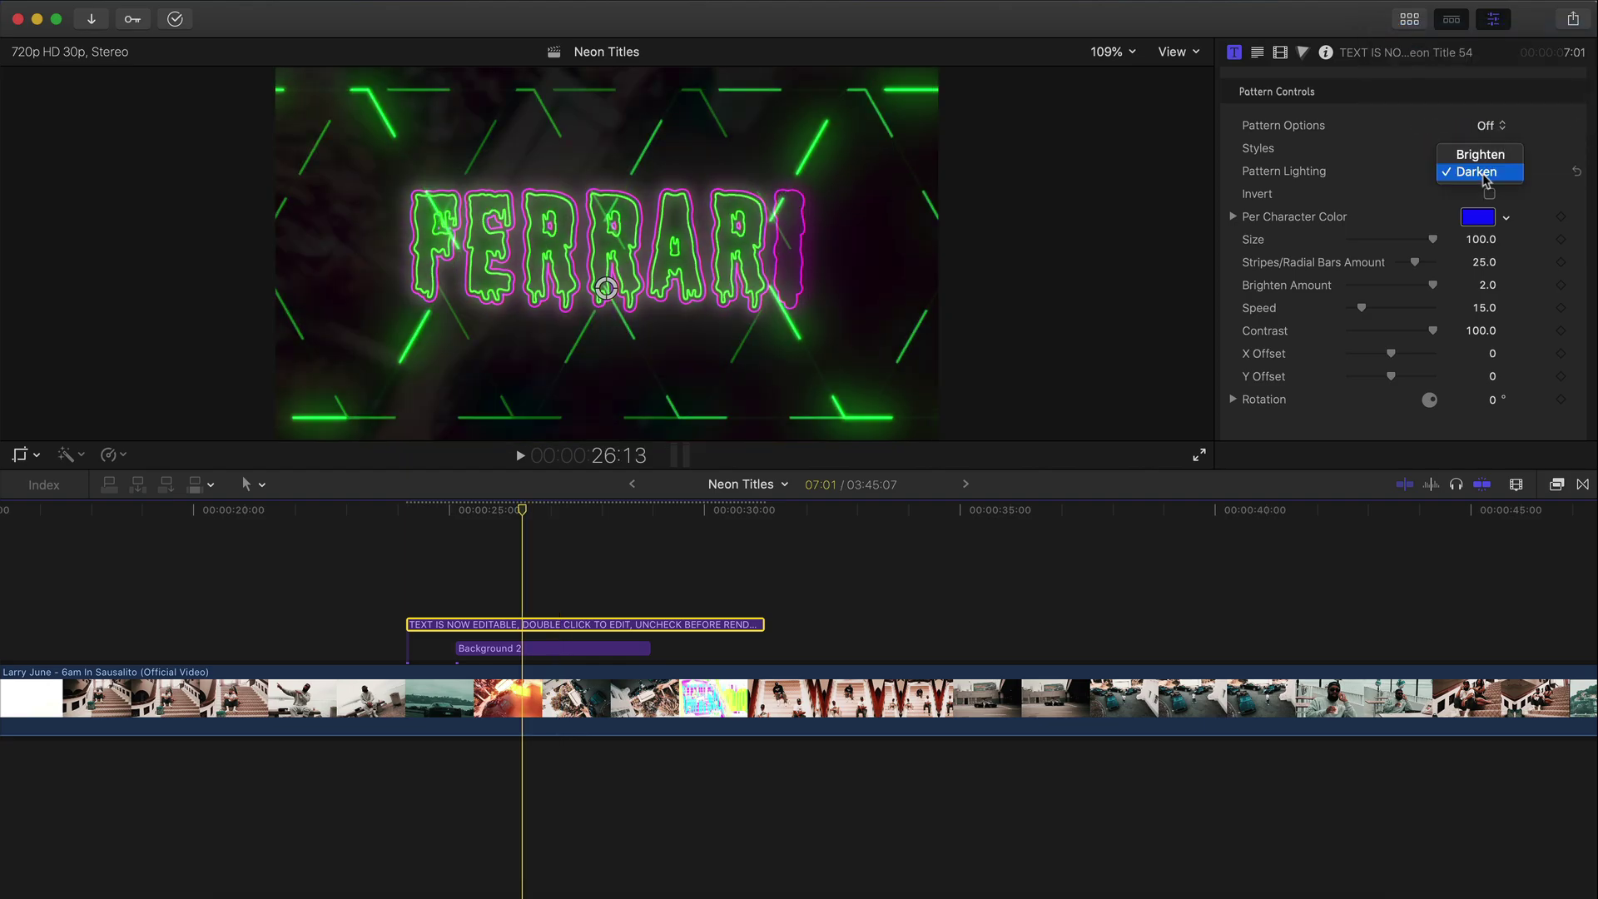
click(1481, 155)
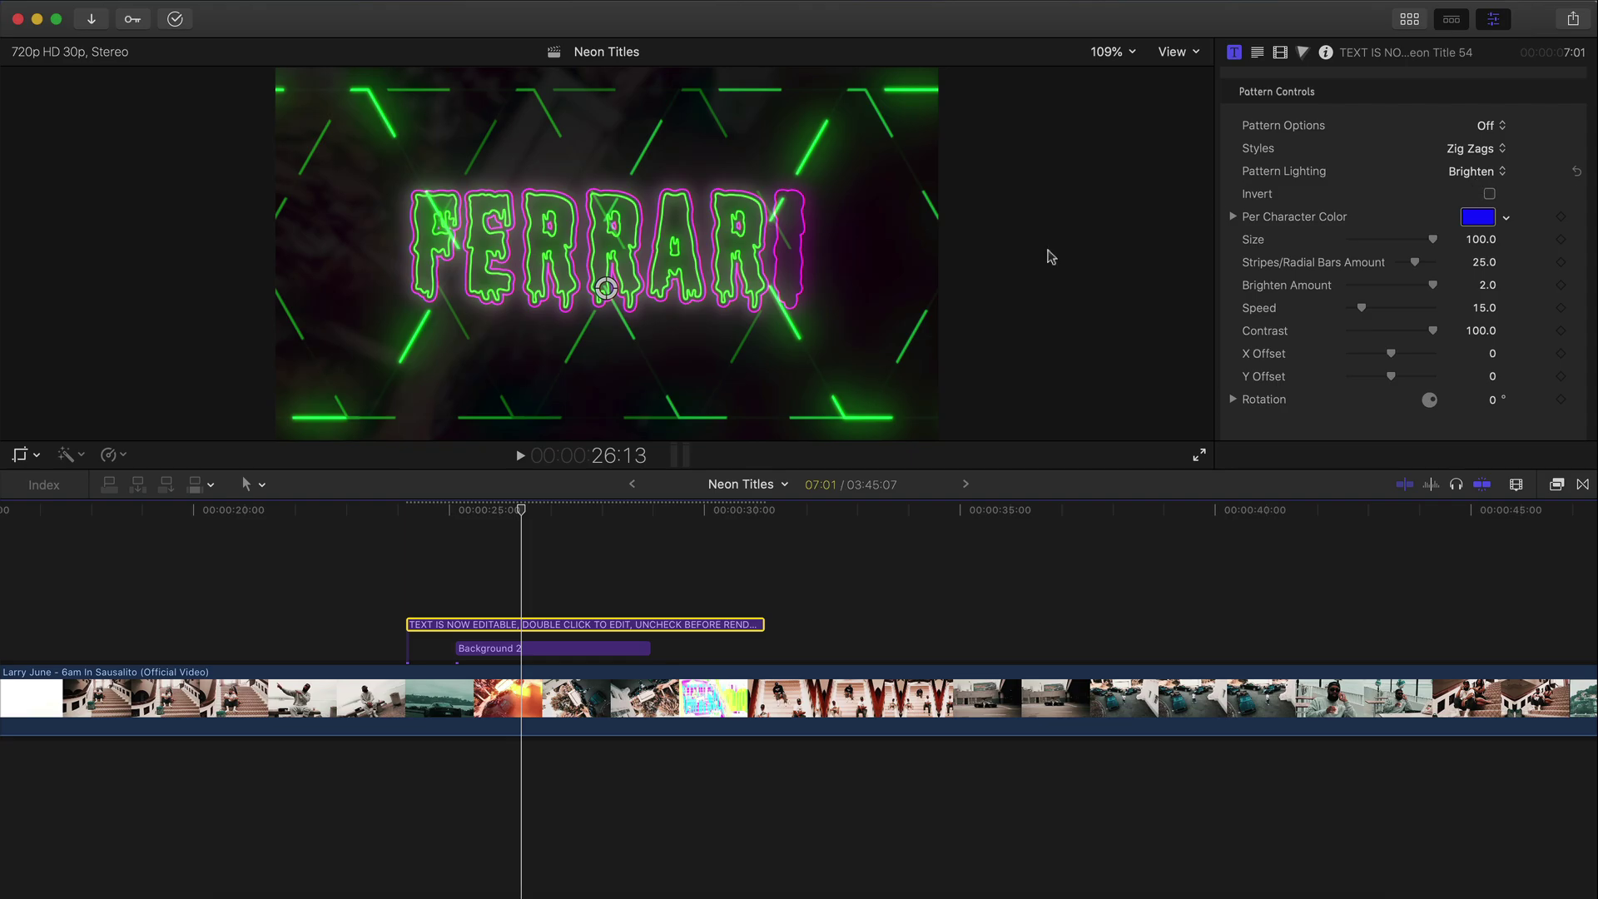
drag(511, 509, 548, 511)
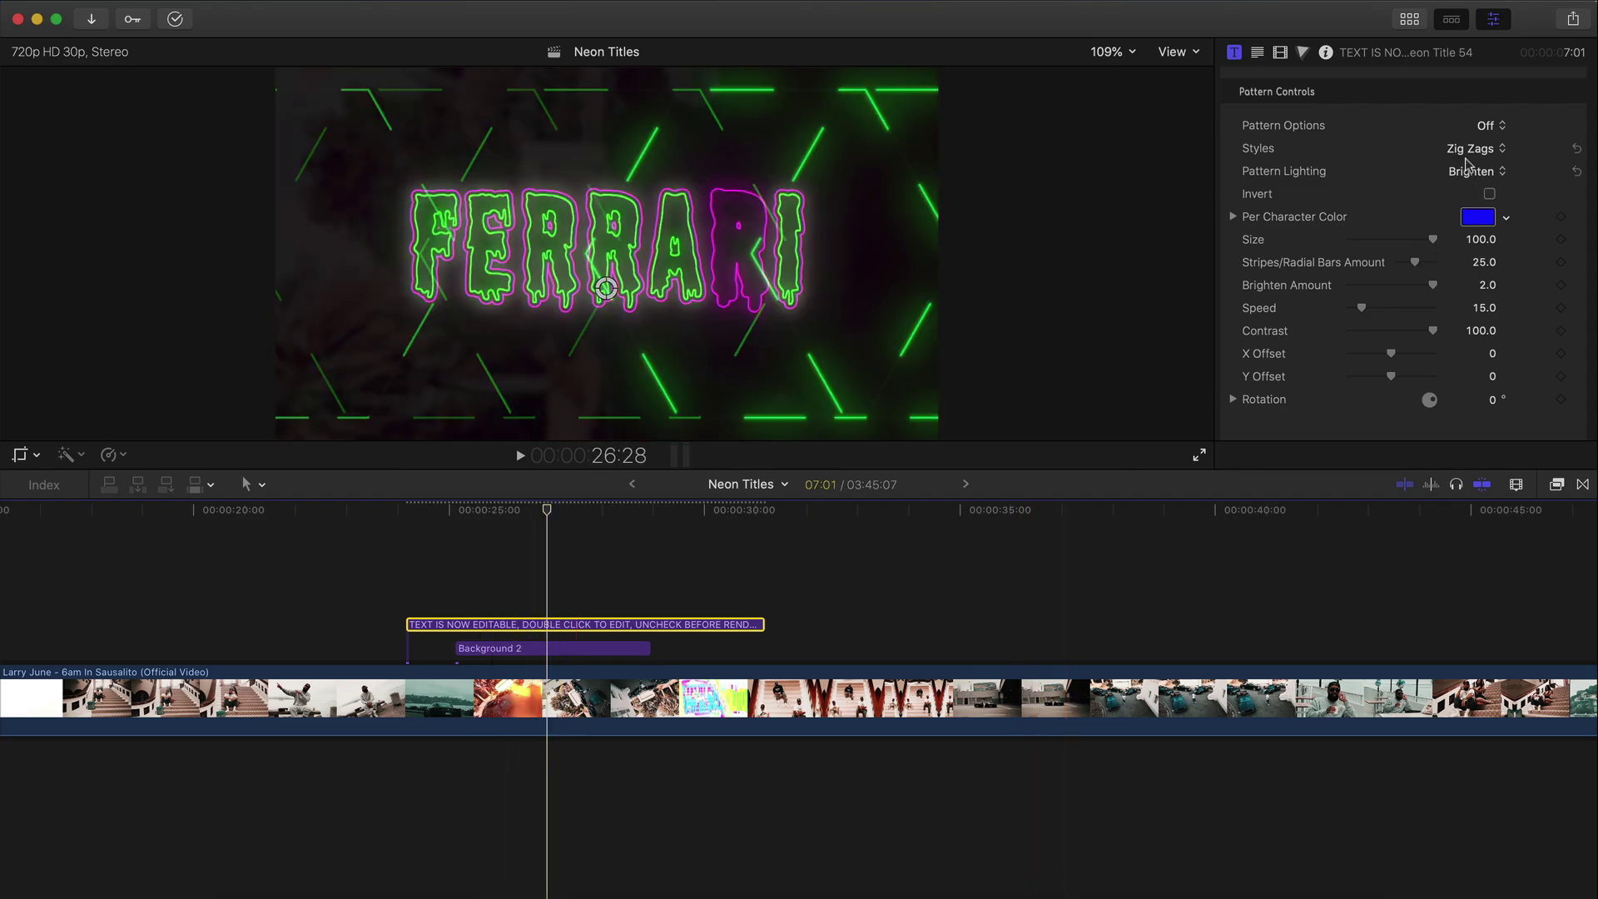
click(1478, 172)
click(1467, 190)
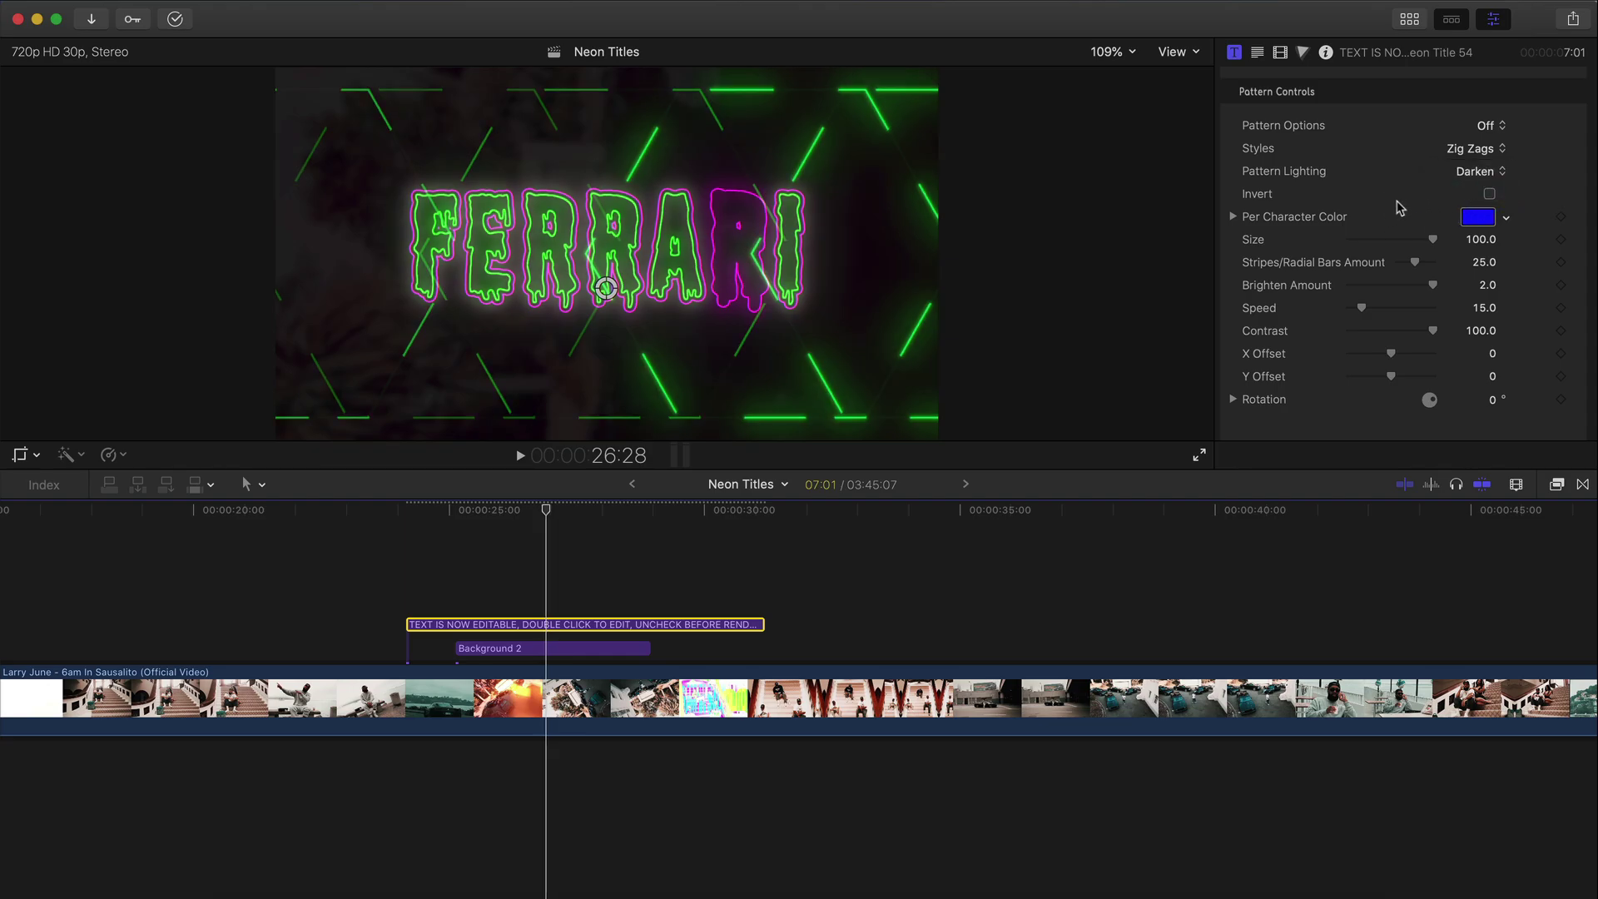
Play back the Ferrari title with its neon background over the music video
scroll(1491, 204, down, 3)
scroll(349, 566, right, 3)
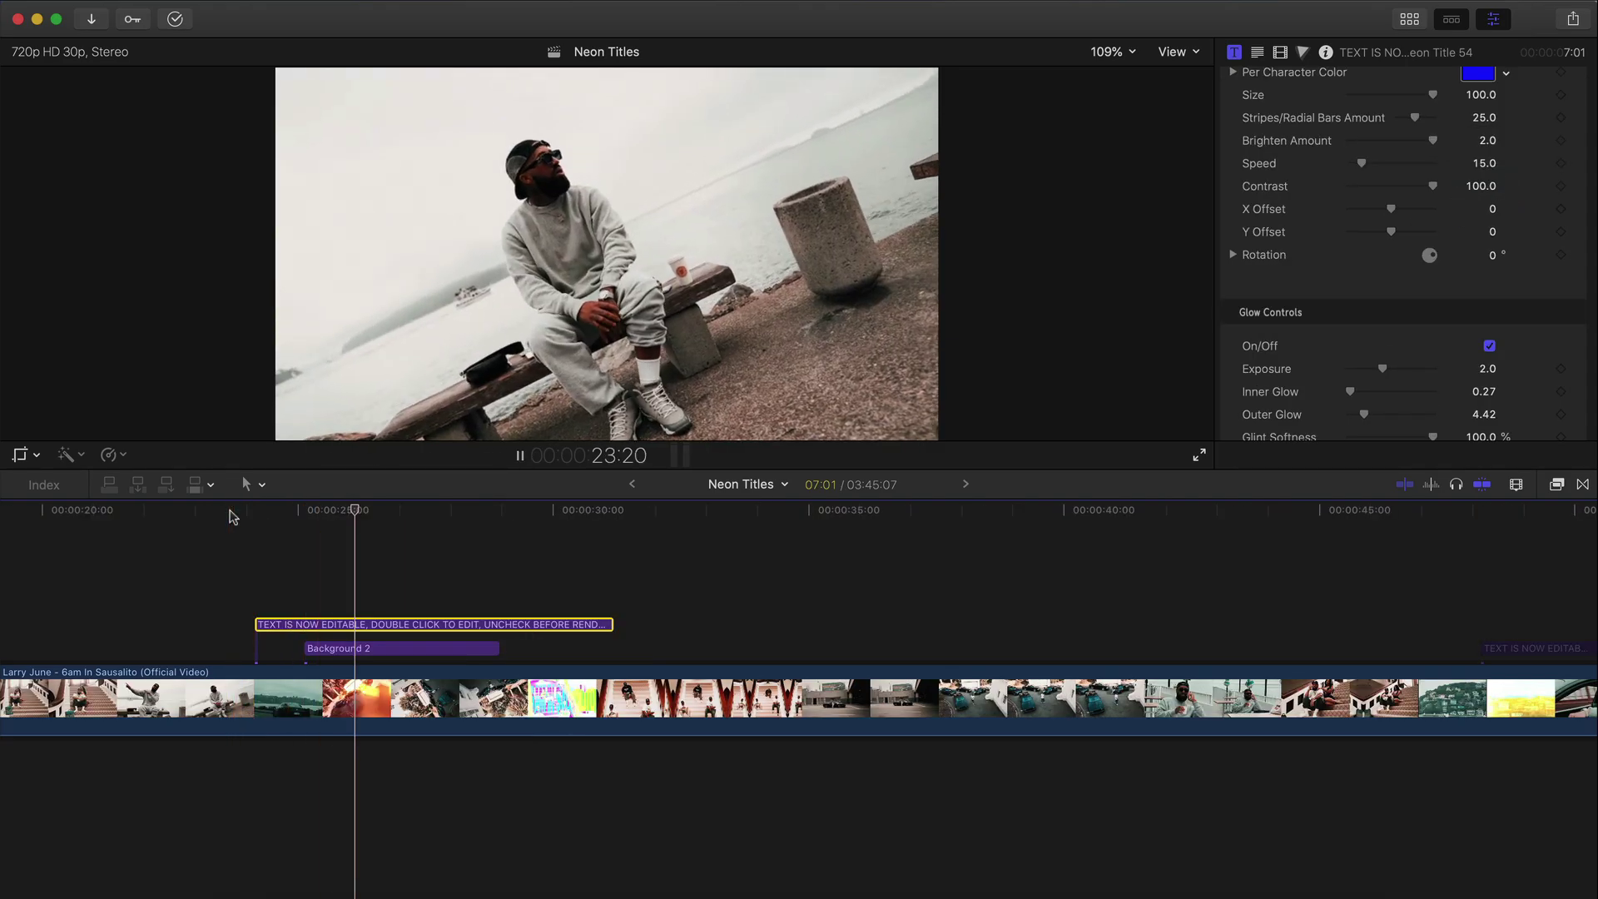
key(space)
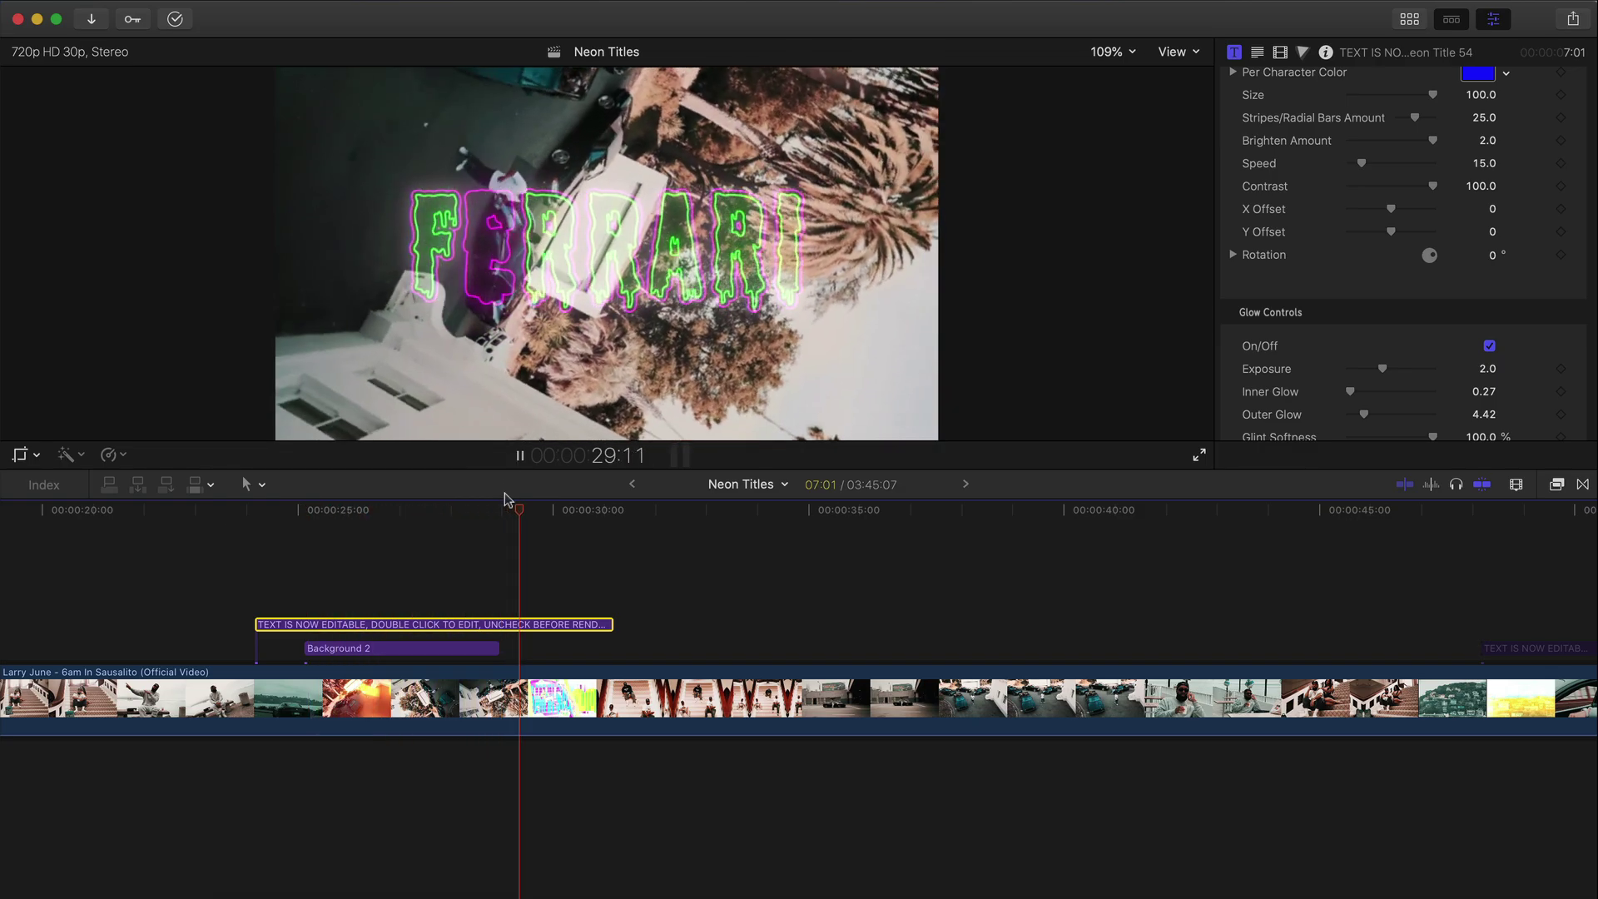
click(529, 510)
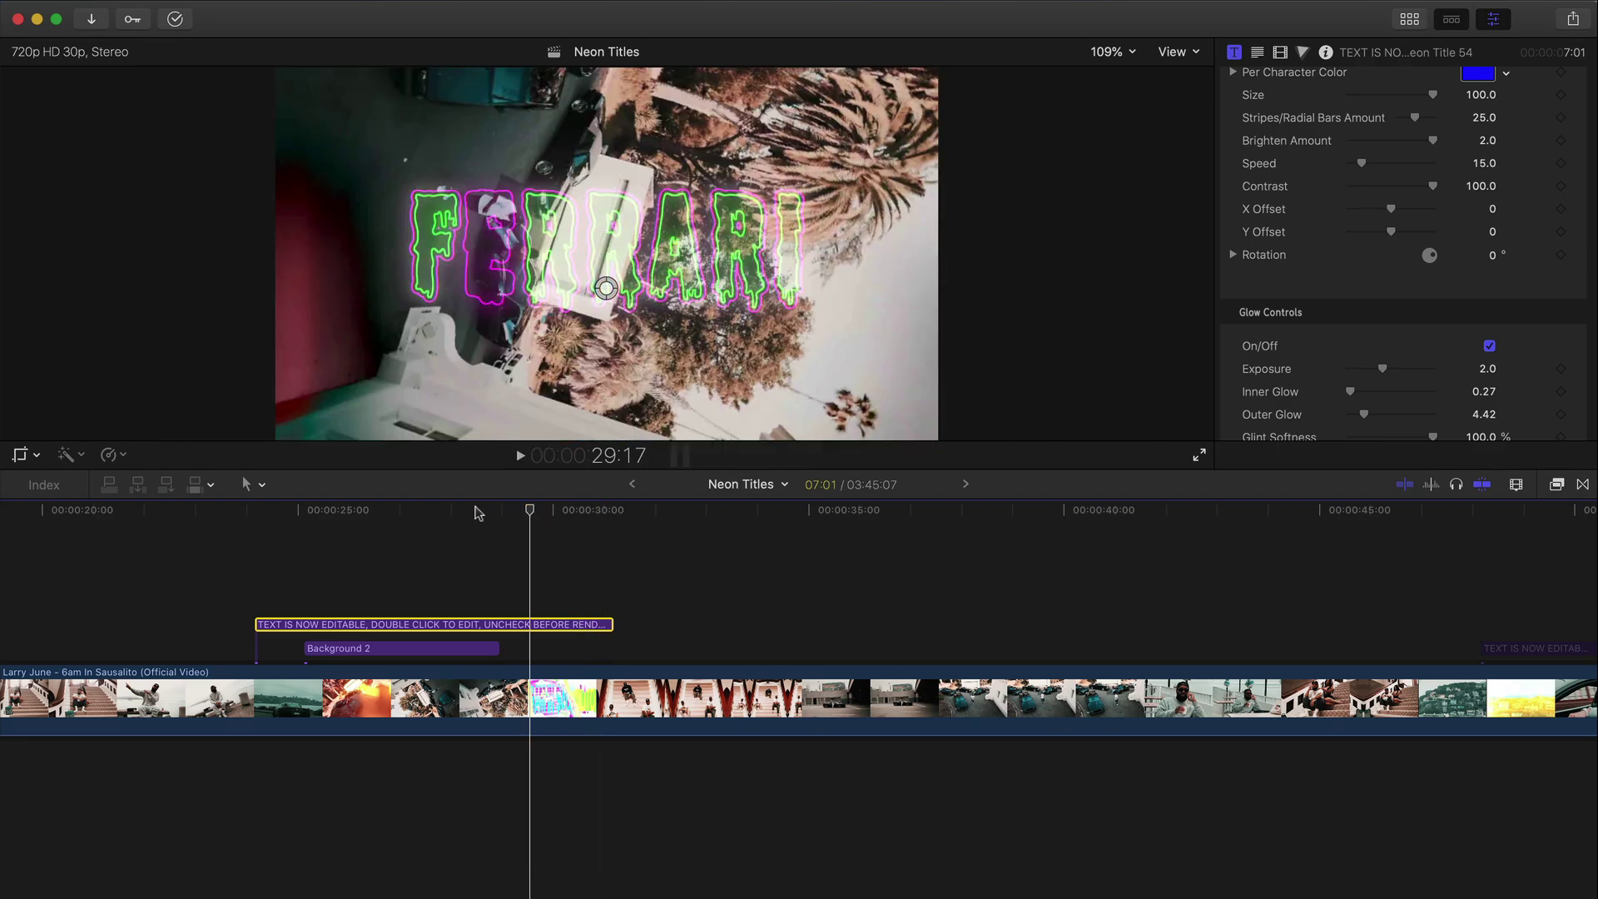
mouse_move(477, 512)
mouse_down()
mouse_move(399, 513)
mouse_move(473, 513)
mouse_move(459, 516)
mouse_up()
key(super+minus)
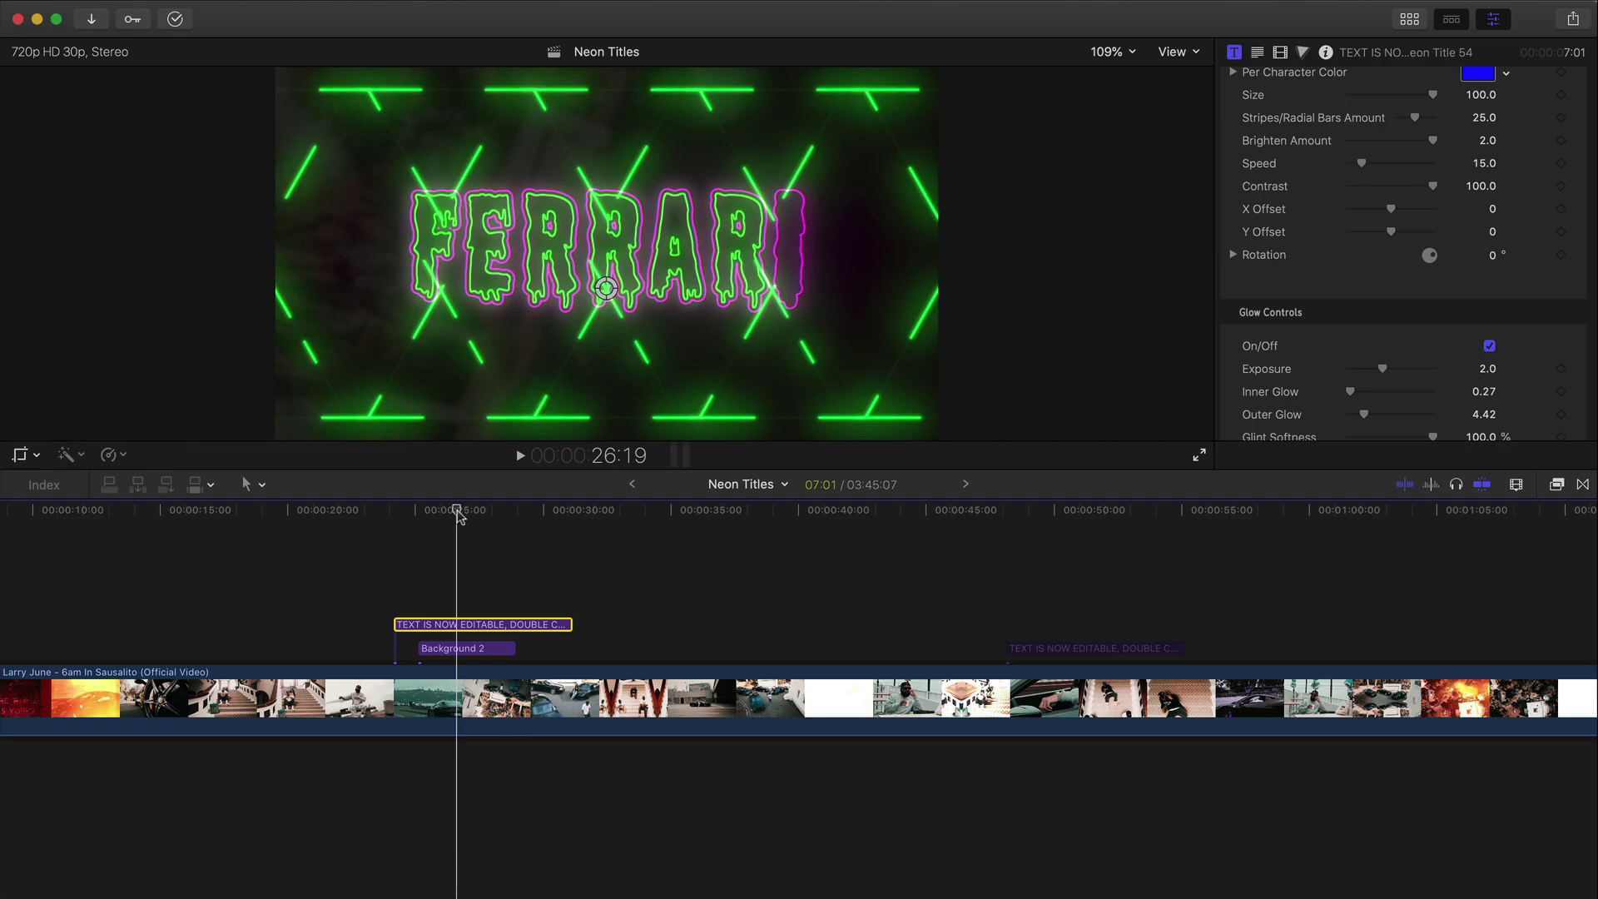
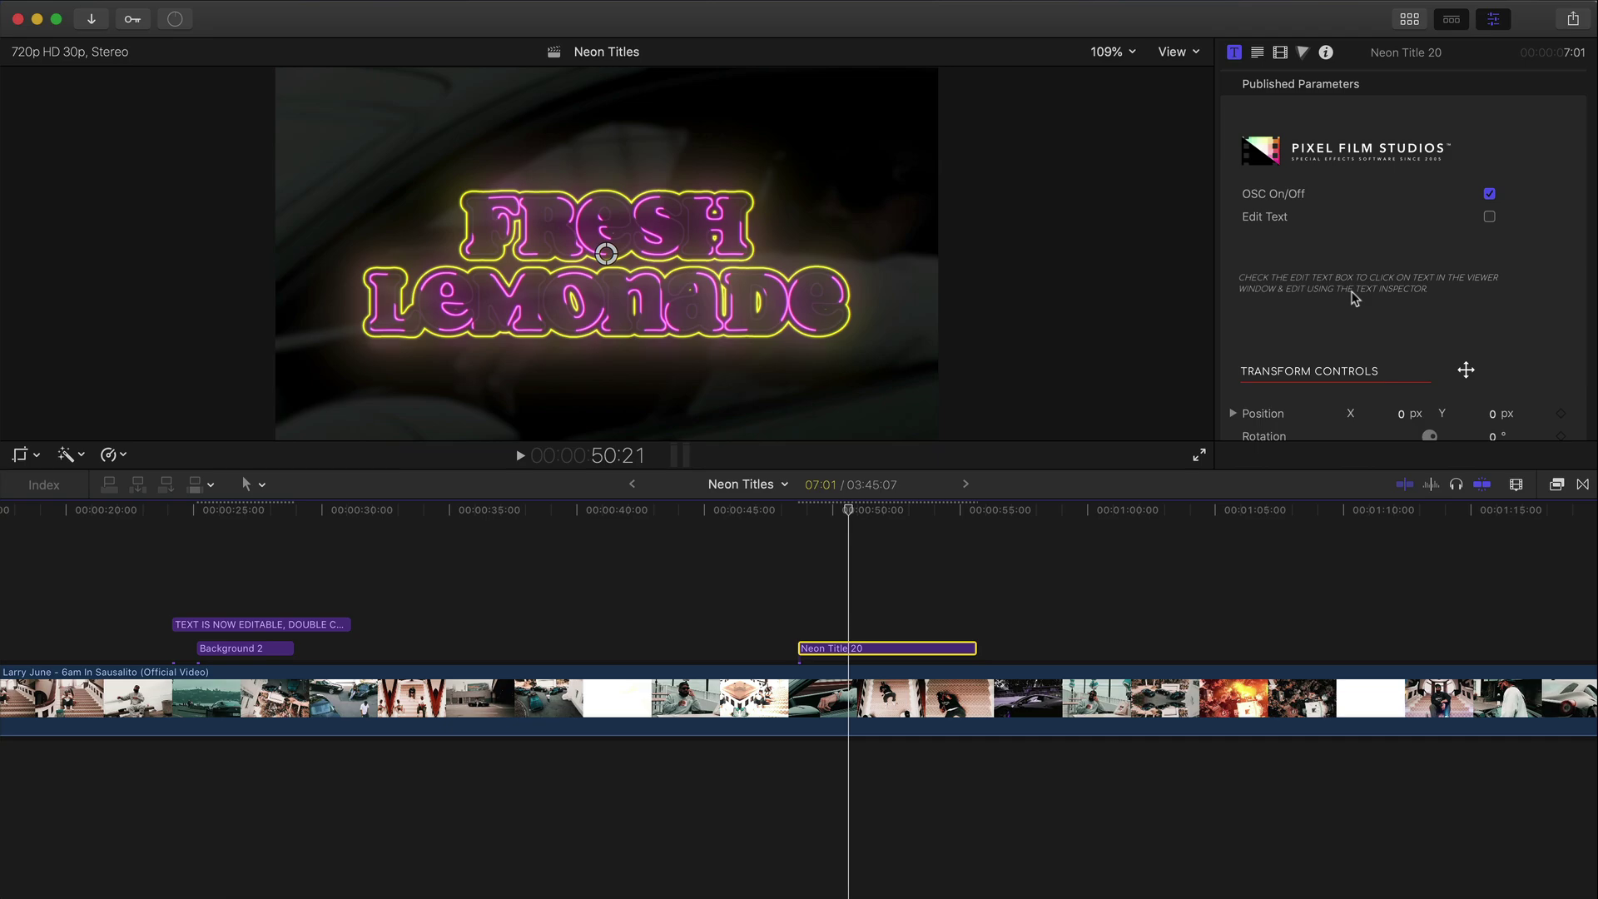
Replace the two lines of Neon Title 20's text with "LARRY" and "JUNE"
scroll(1407, 304, down, 8)
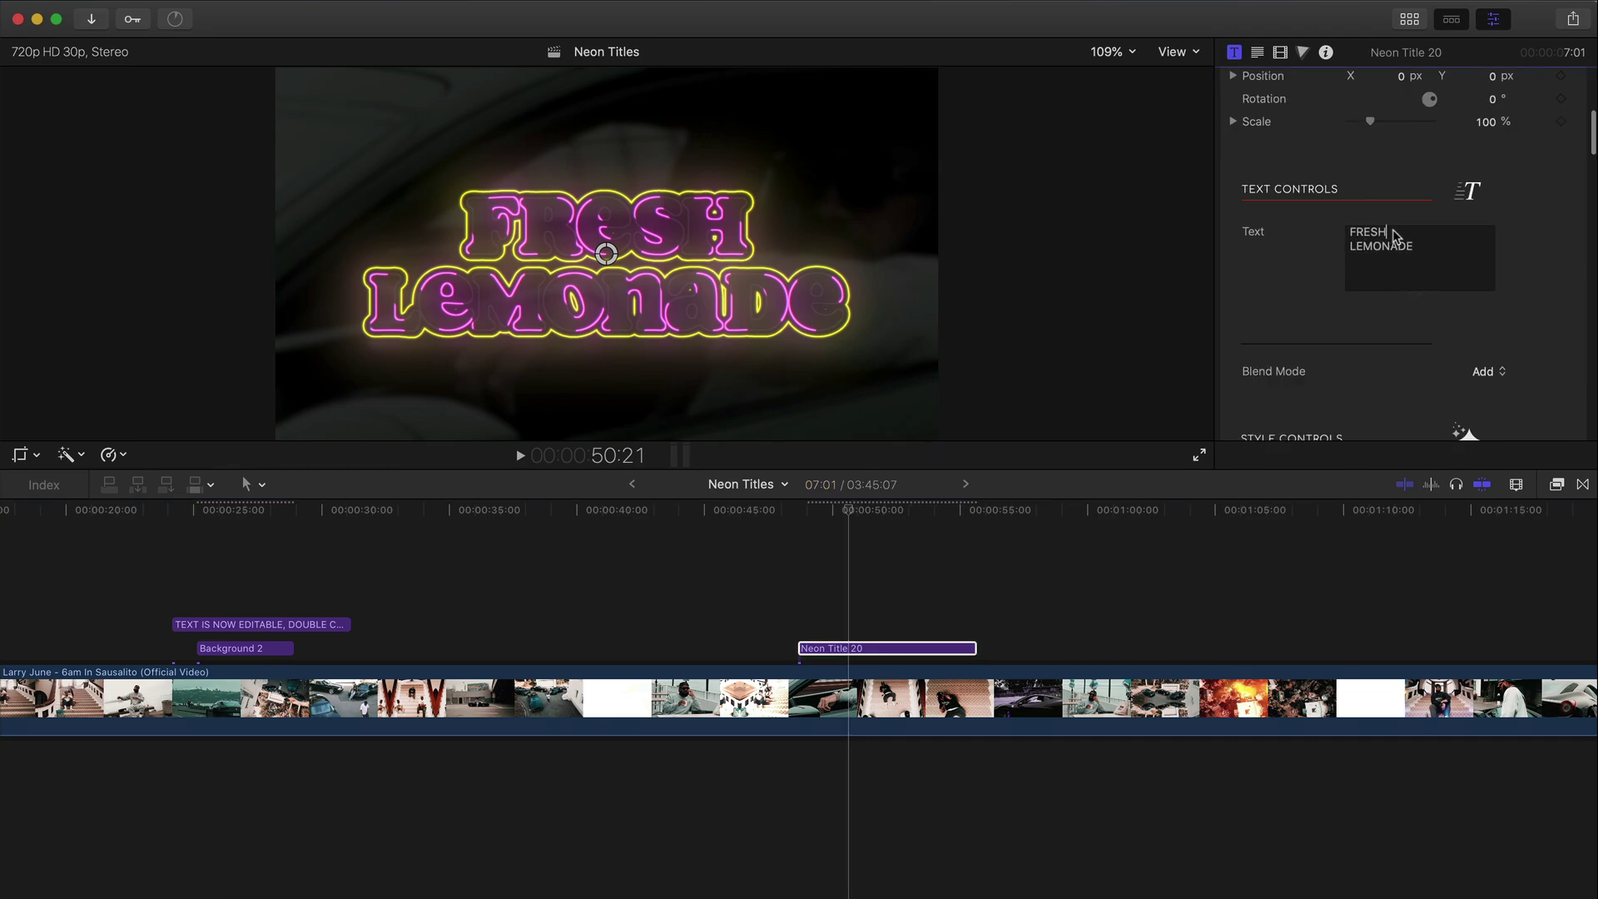
drag(1395, 234, 1332, 234)
text(LARRY)
double_click(1381, 246)
text(JUNE)
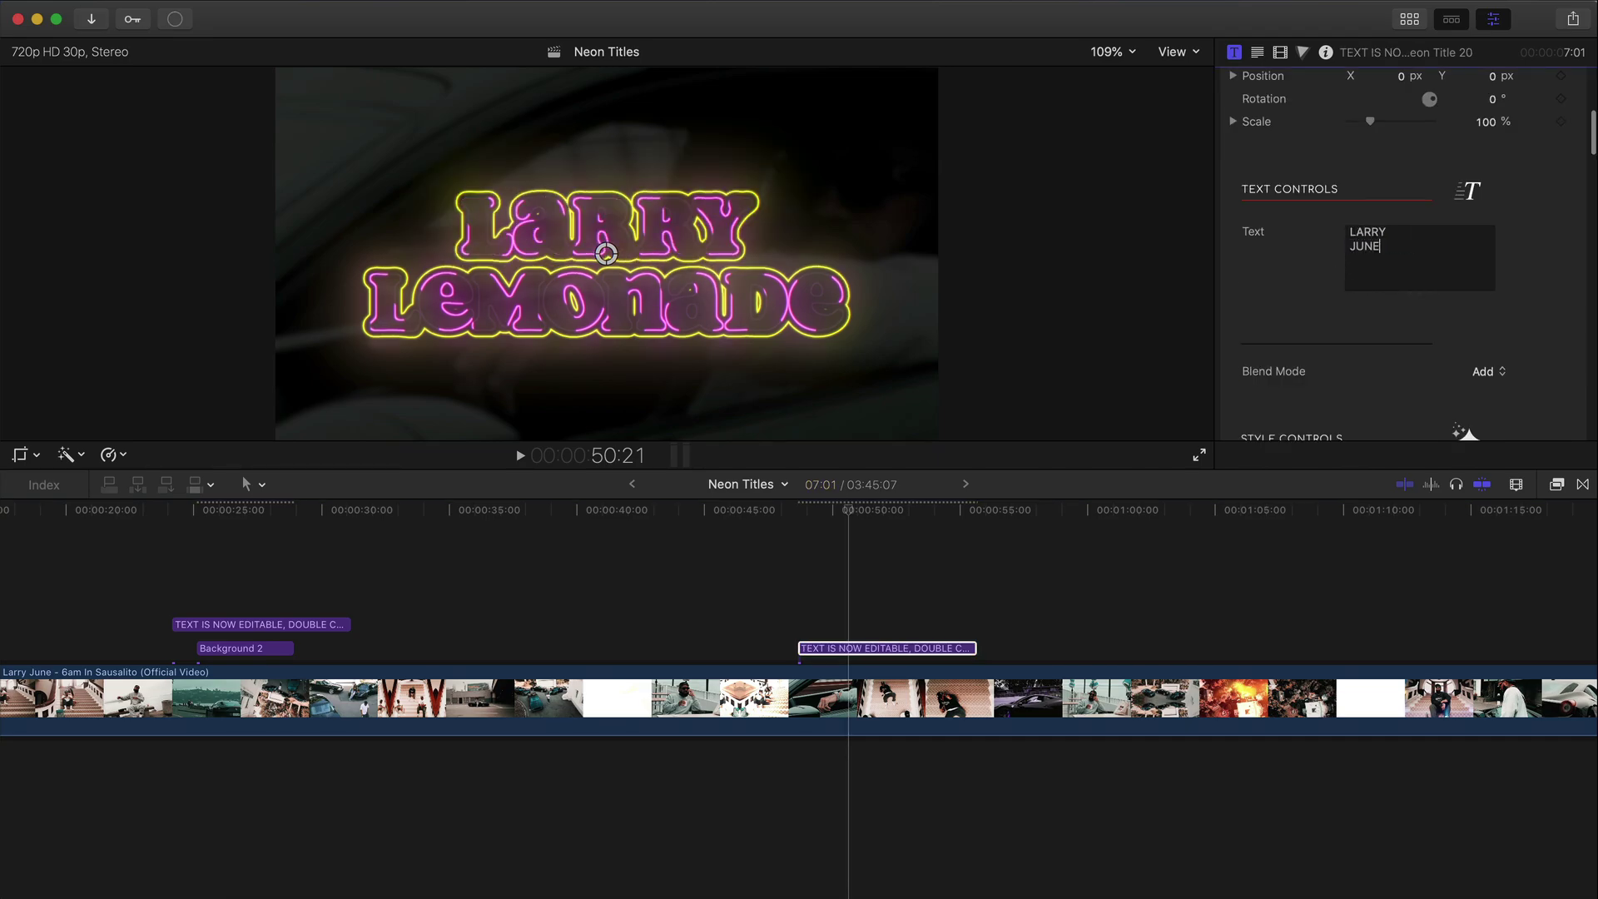
Set Neon Title 20's stroke color to orange, its stroke width to 9.9 and its offset to 38.0
scroll(1489, 261, down, 2)
scroll(1482, 250, down, 5)
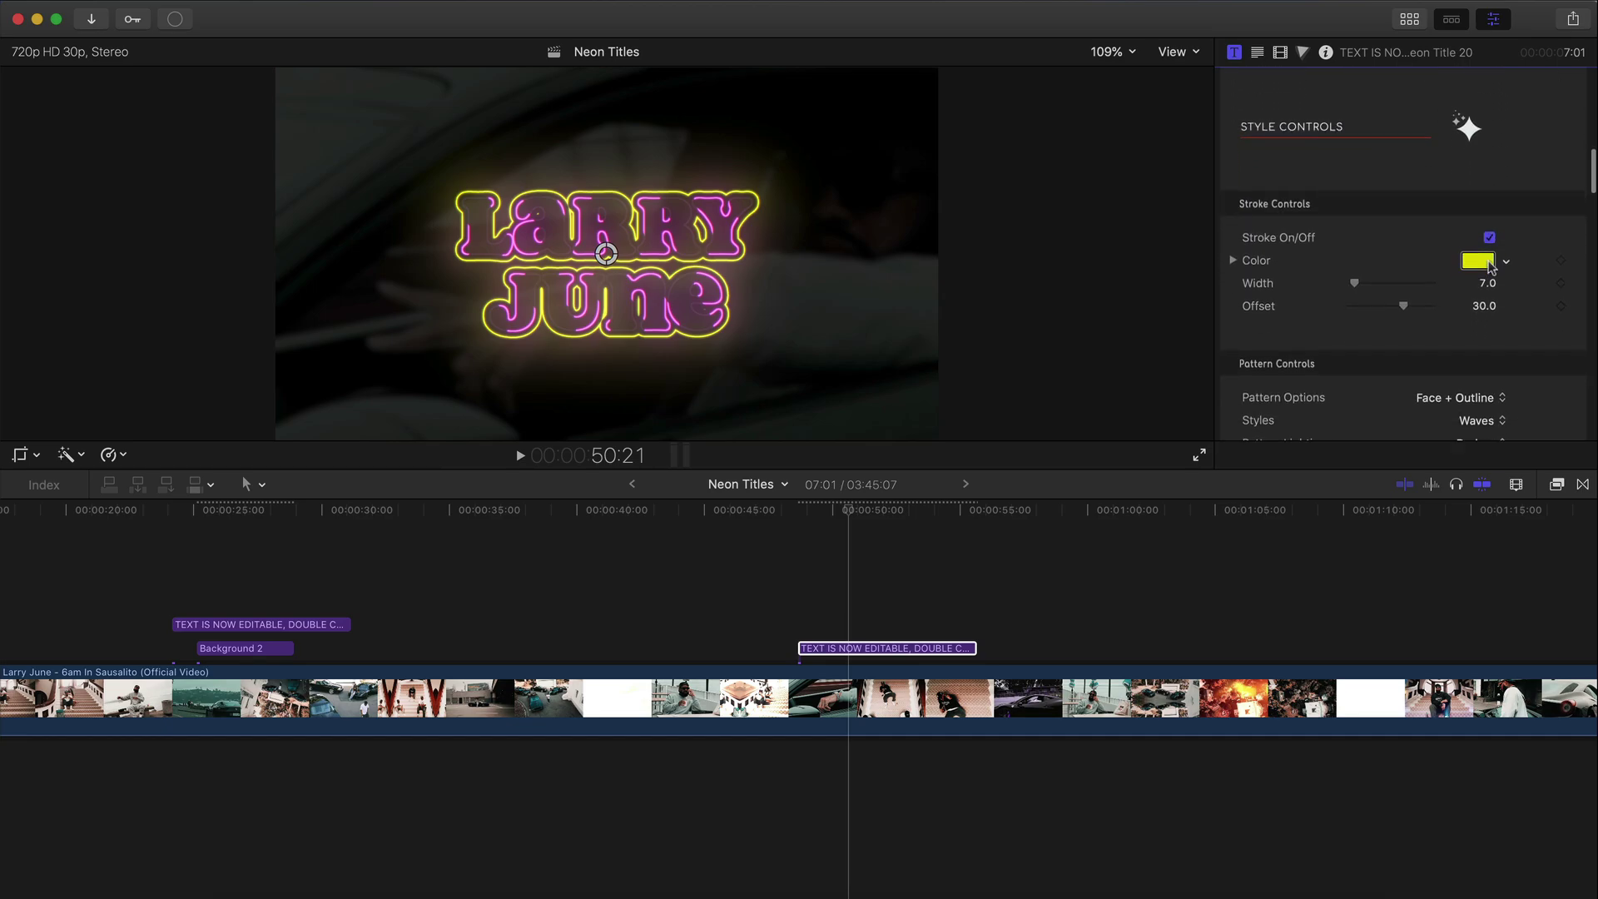
click(1472, 236)
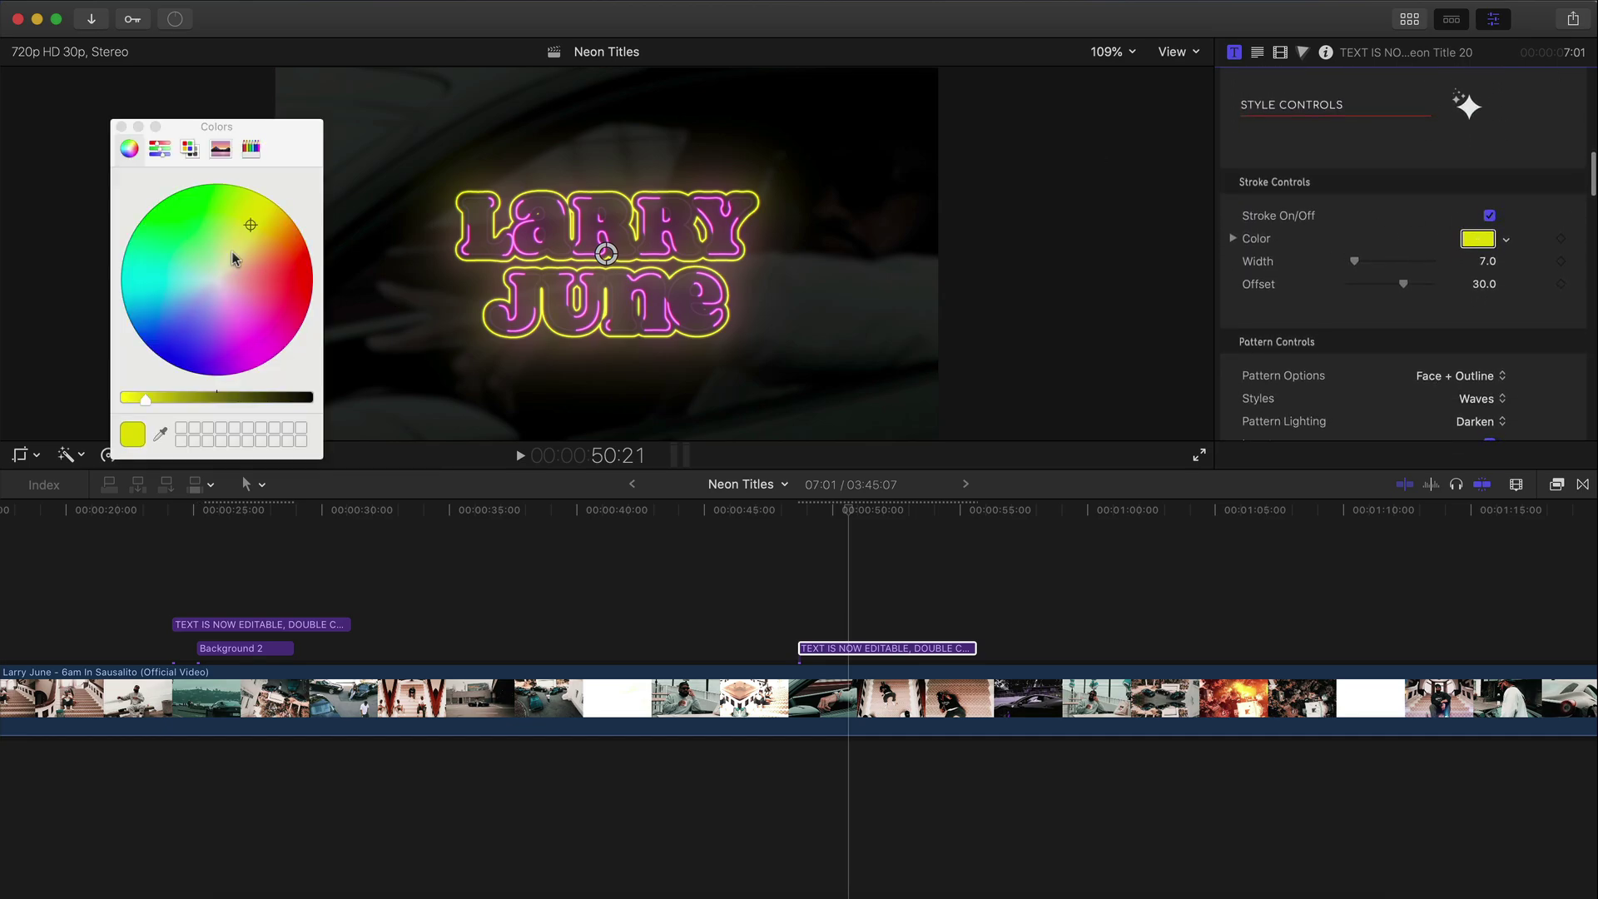
drag(234, 224, 155, 247)
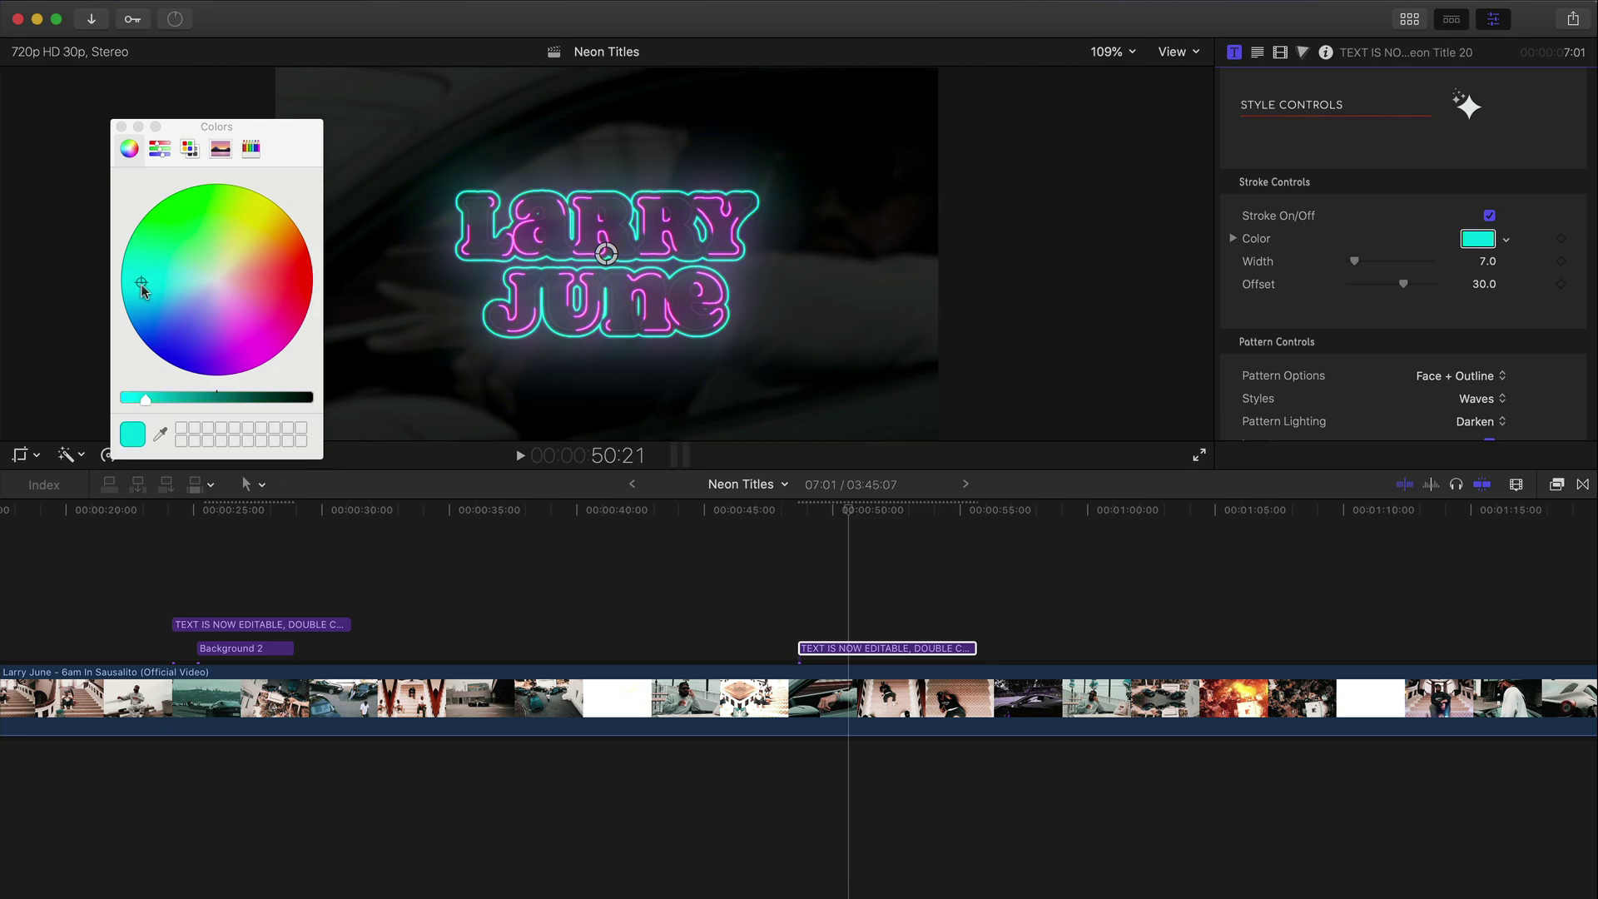
mouse_move(142, 283)
mouse_down()
mouse_move(165, 325)
mouse_move(280, 237)
mouse_up()
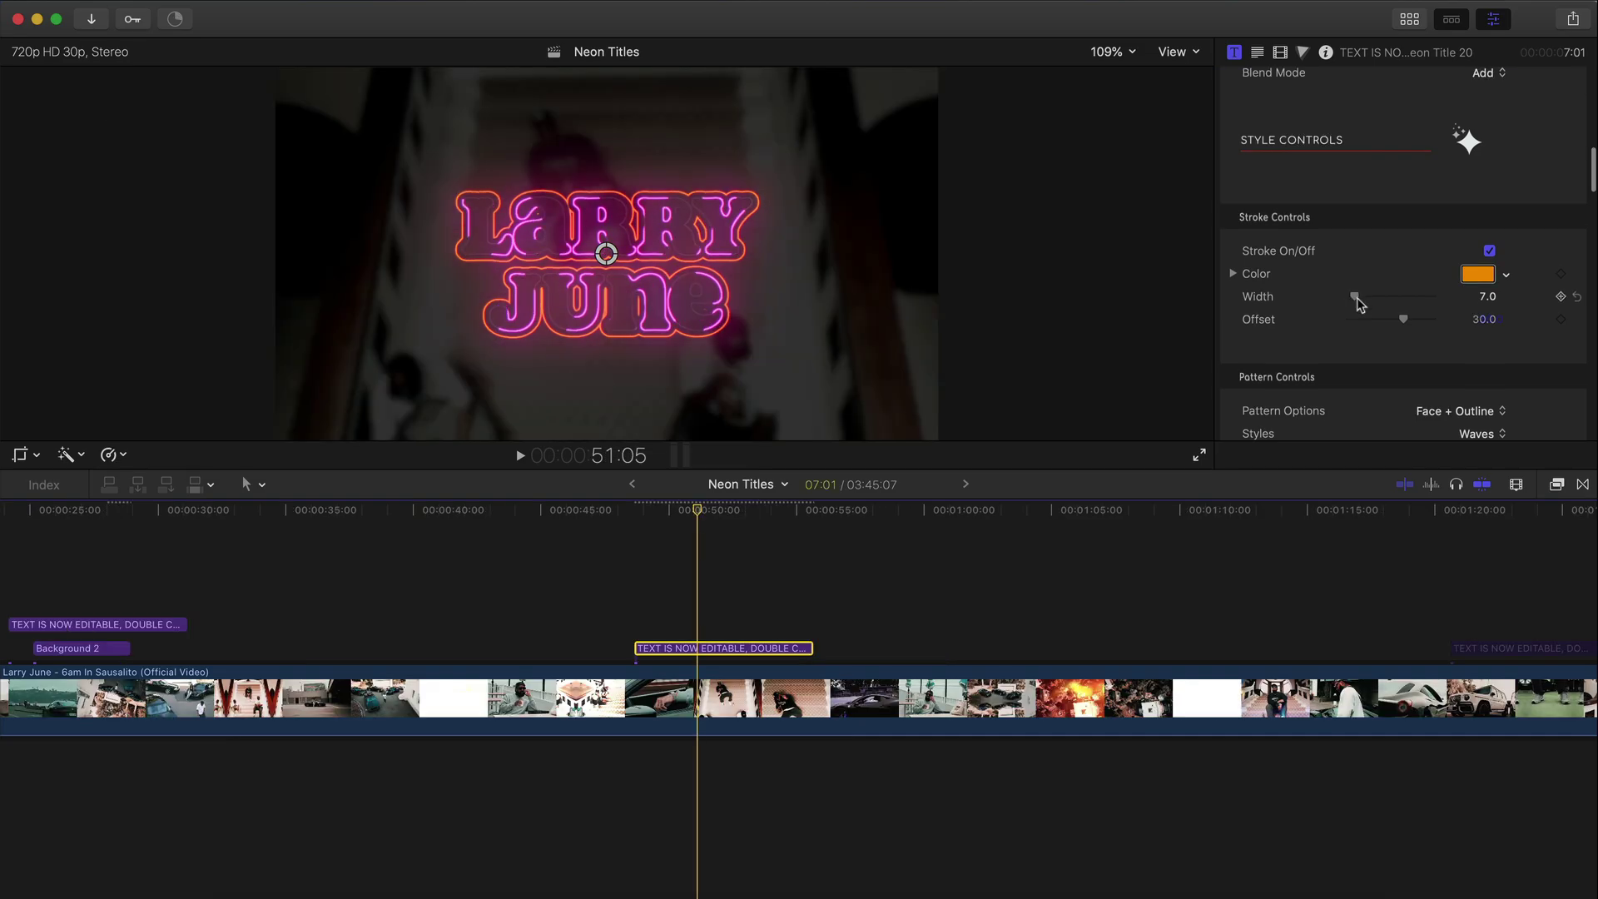
drag(1354, 296, 1406, 327)
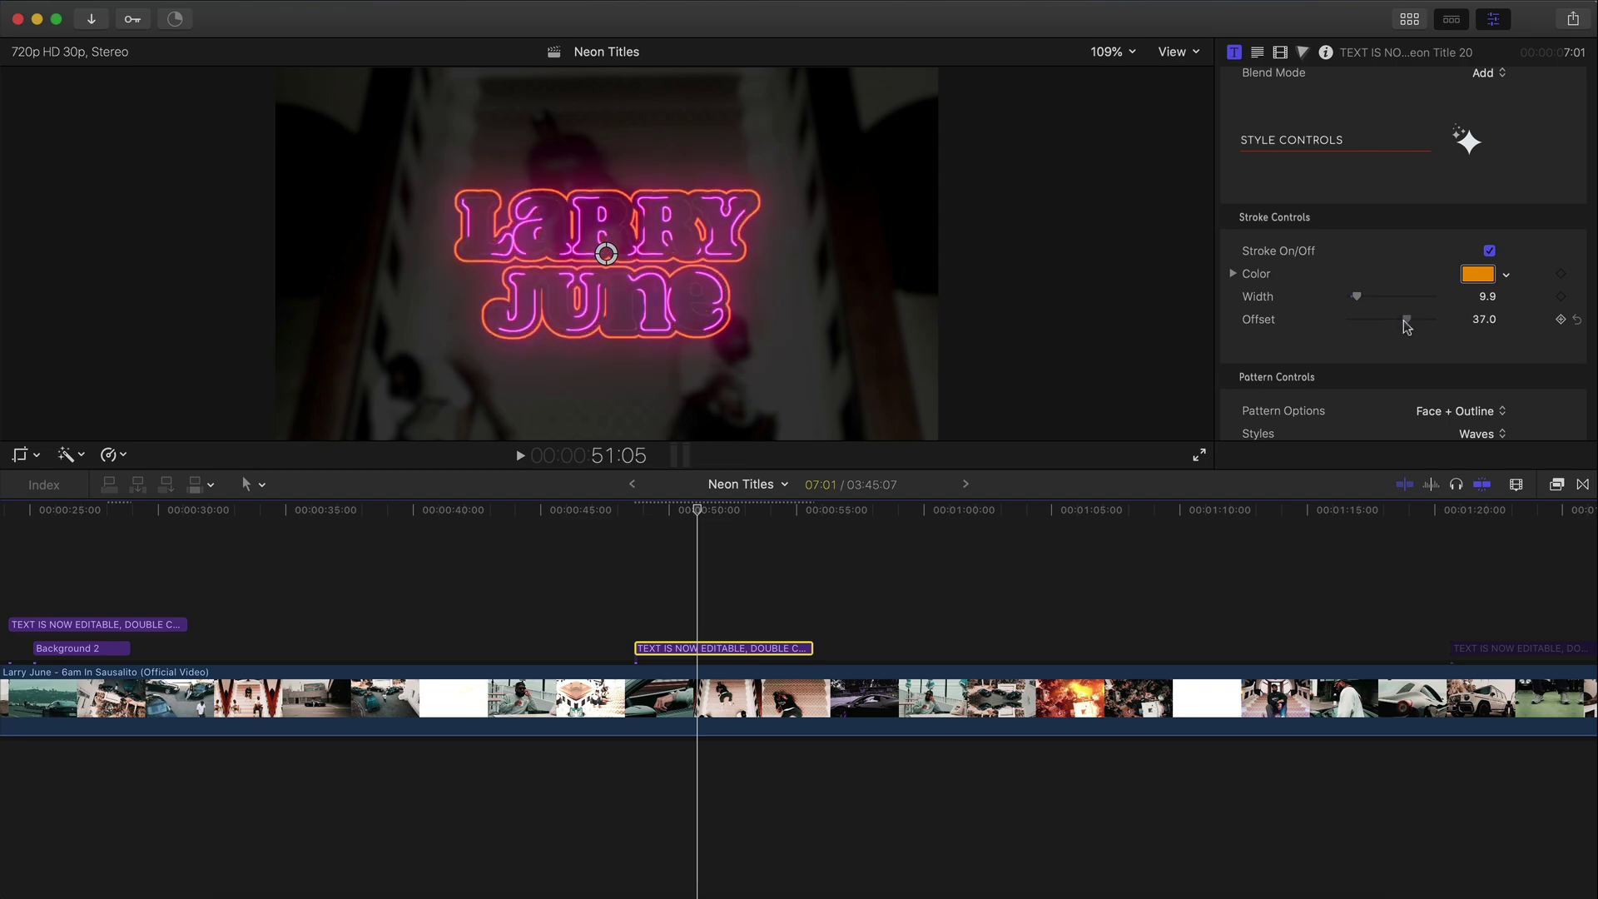
Try the Stroke Only pattern option on Neon Title 20, preview it, and restore Face + Outline
scroll(1405, 323, down, 4)
click(1423, 240)
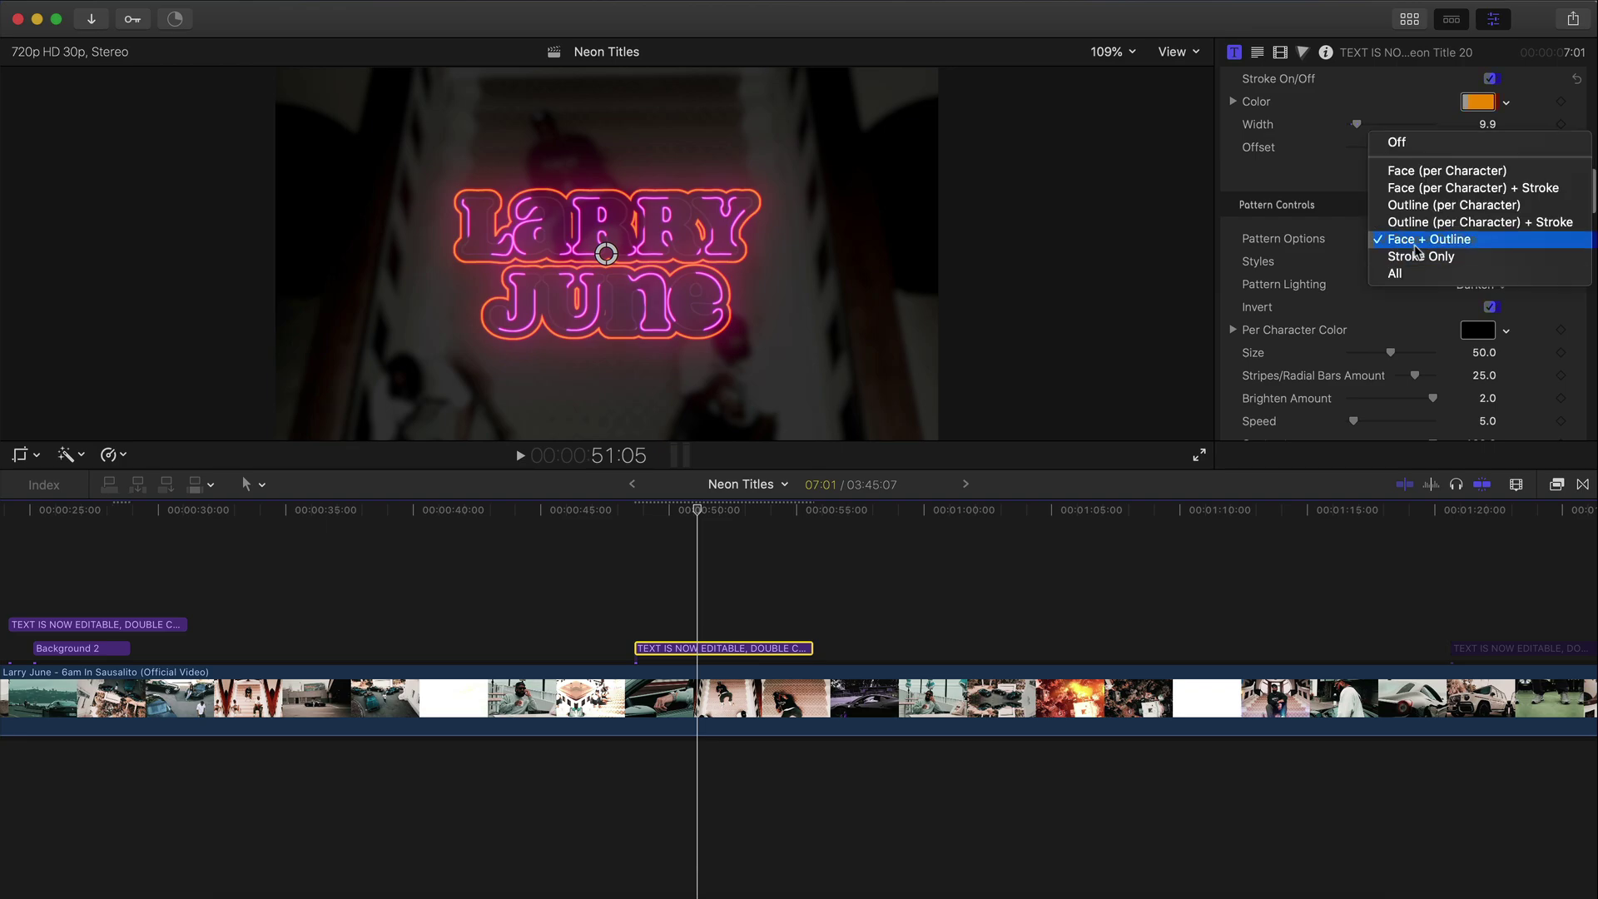
click(1419, 258)
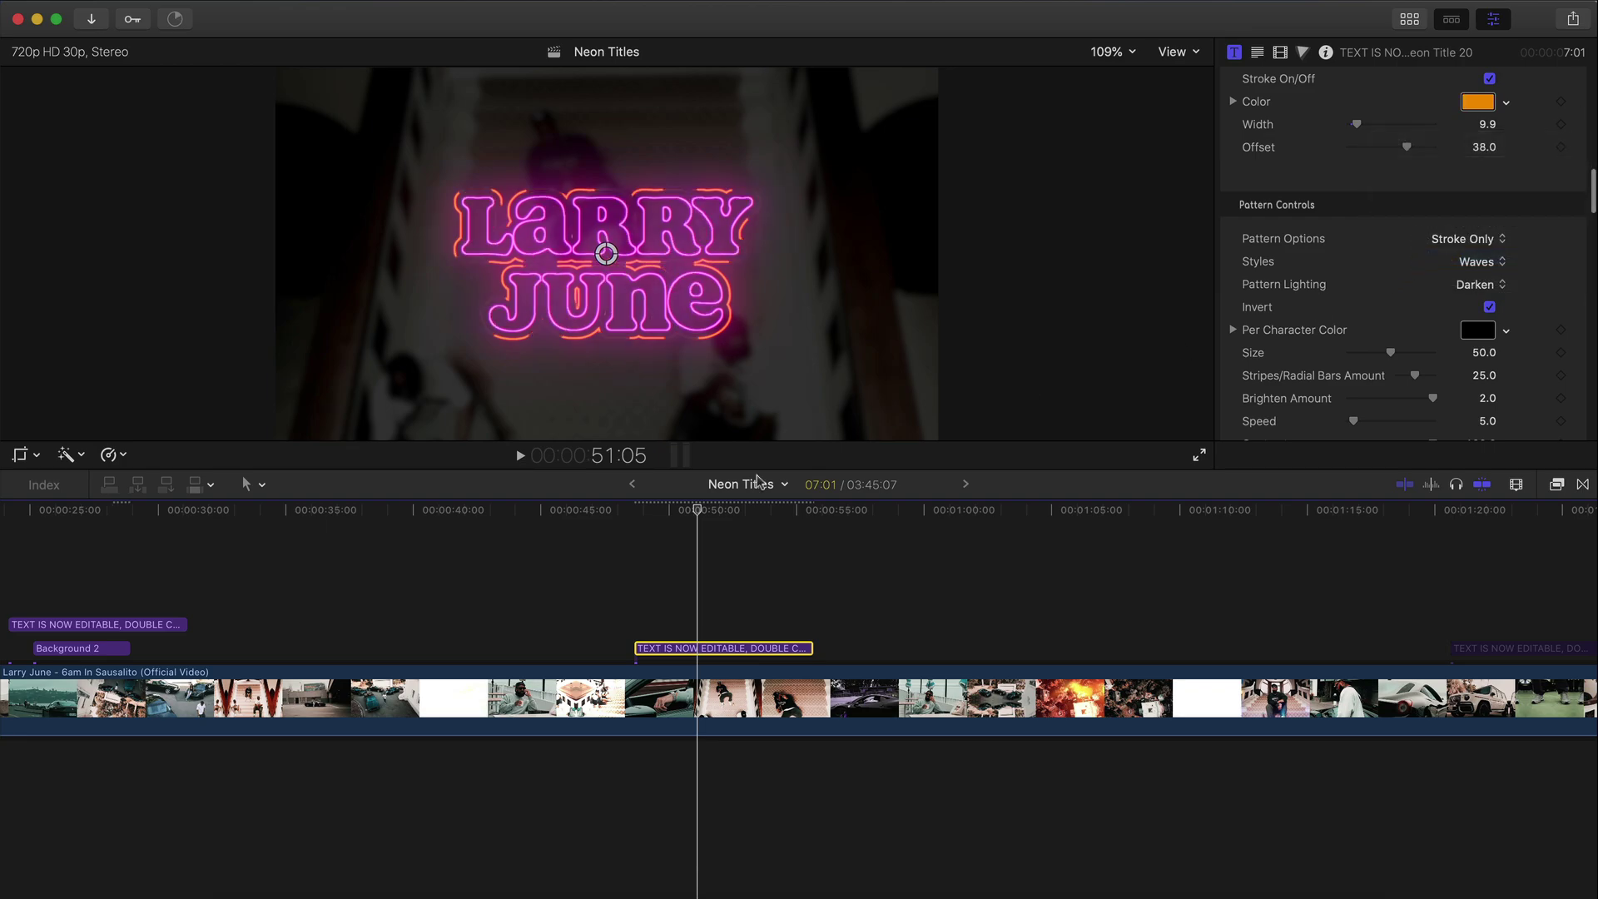
click(635, 530)
scroll(639, 529, right, 2)
key(space)
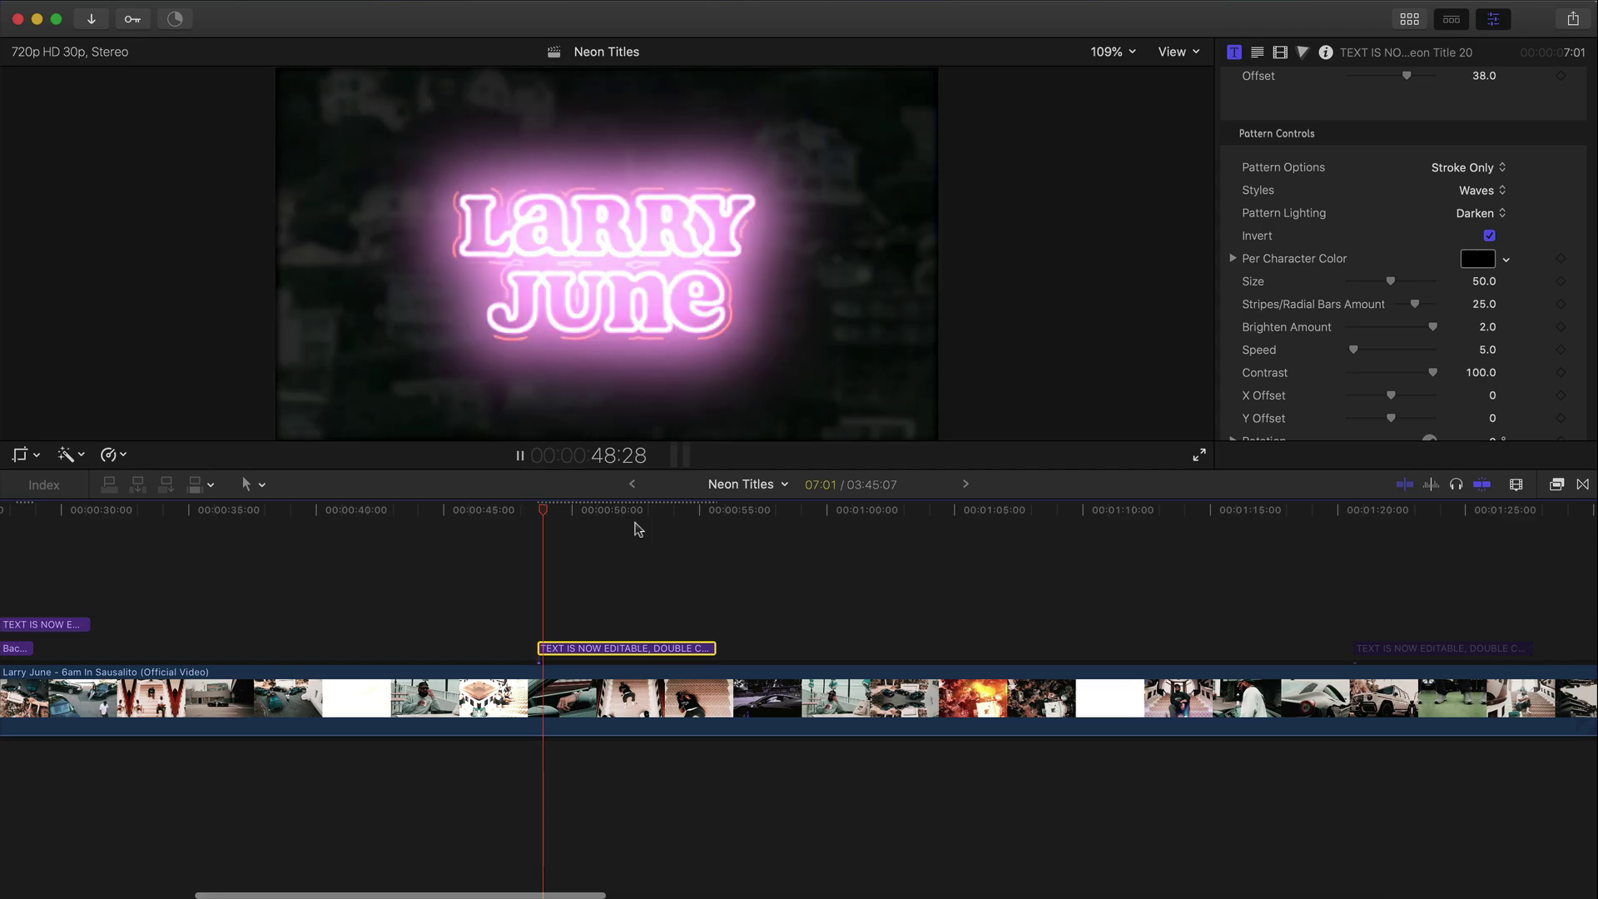
key(space)
Change Neon Title 20's pattern style to Zig Zags and preview the title from its start
click(1480, 192)
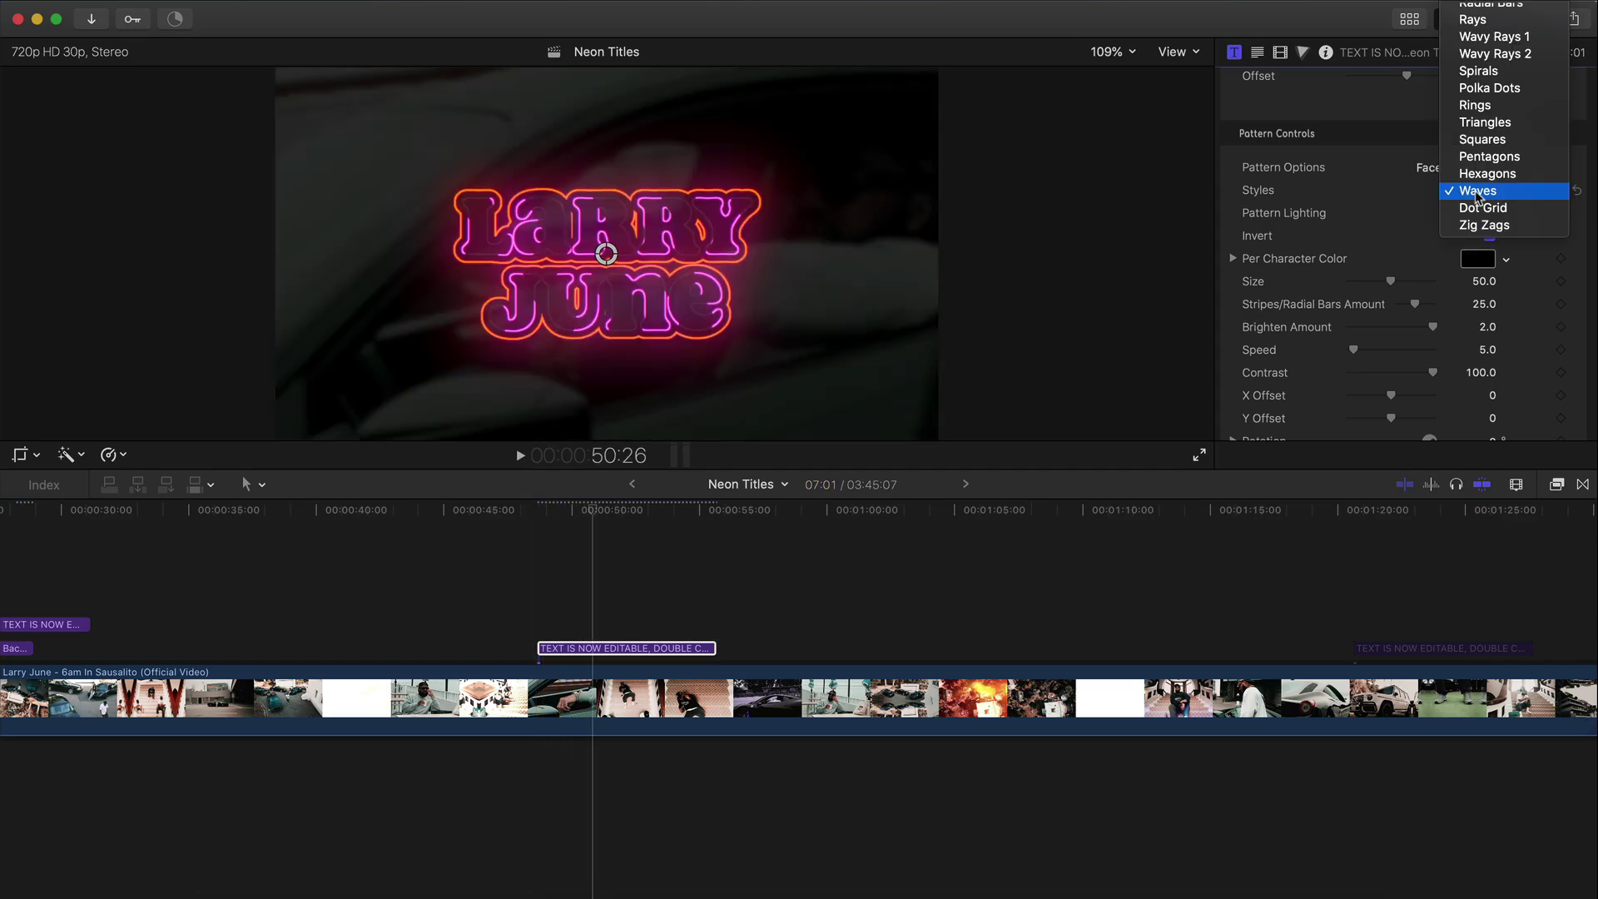
click(1484, 224)
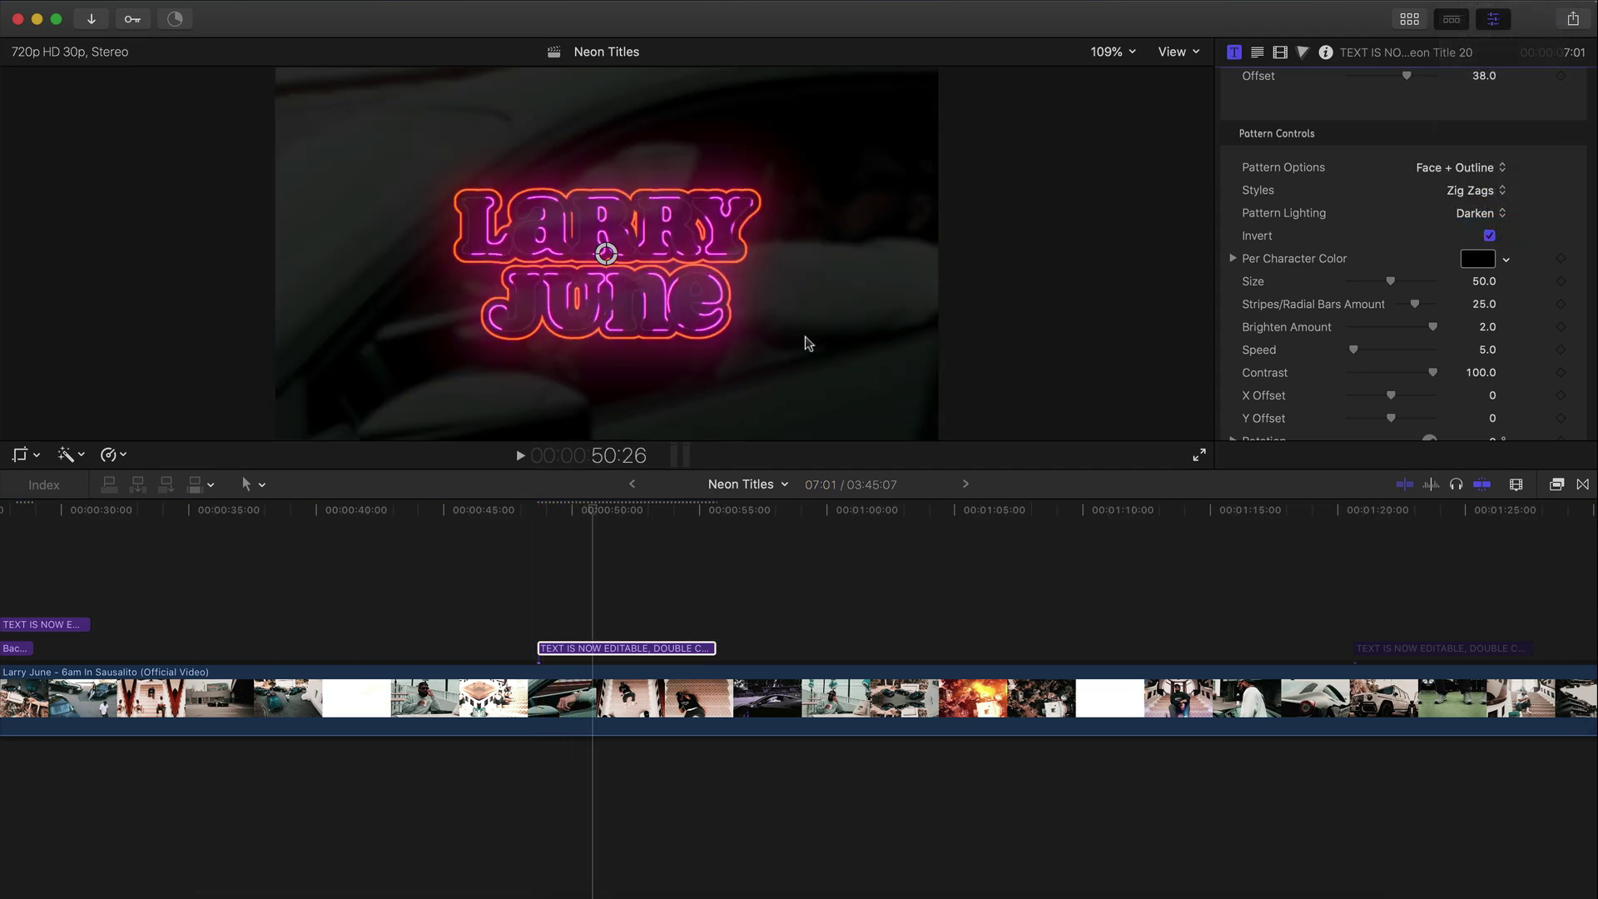
click(538, 532)
key(space)
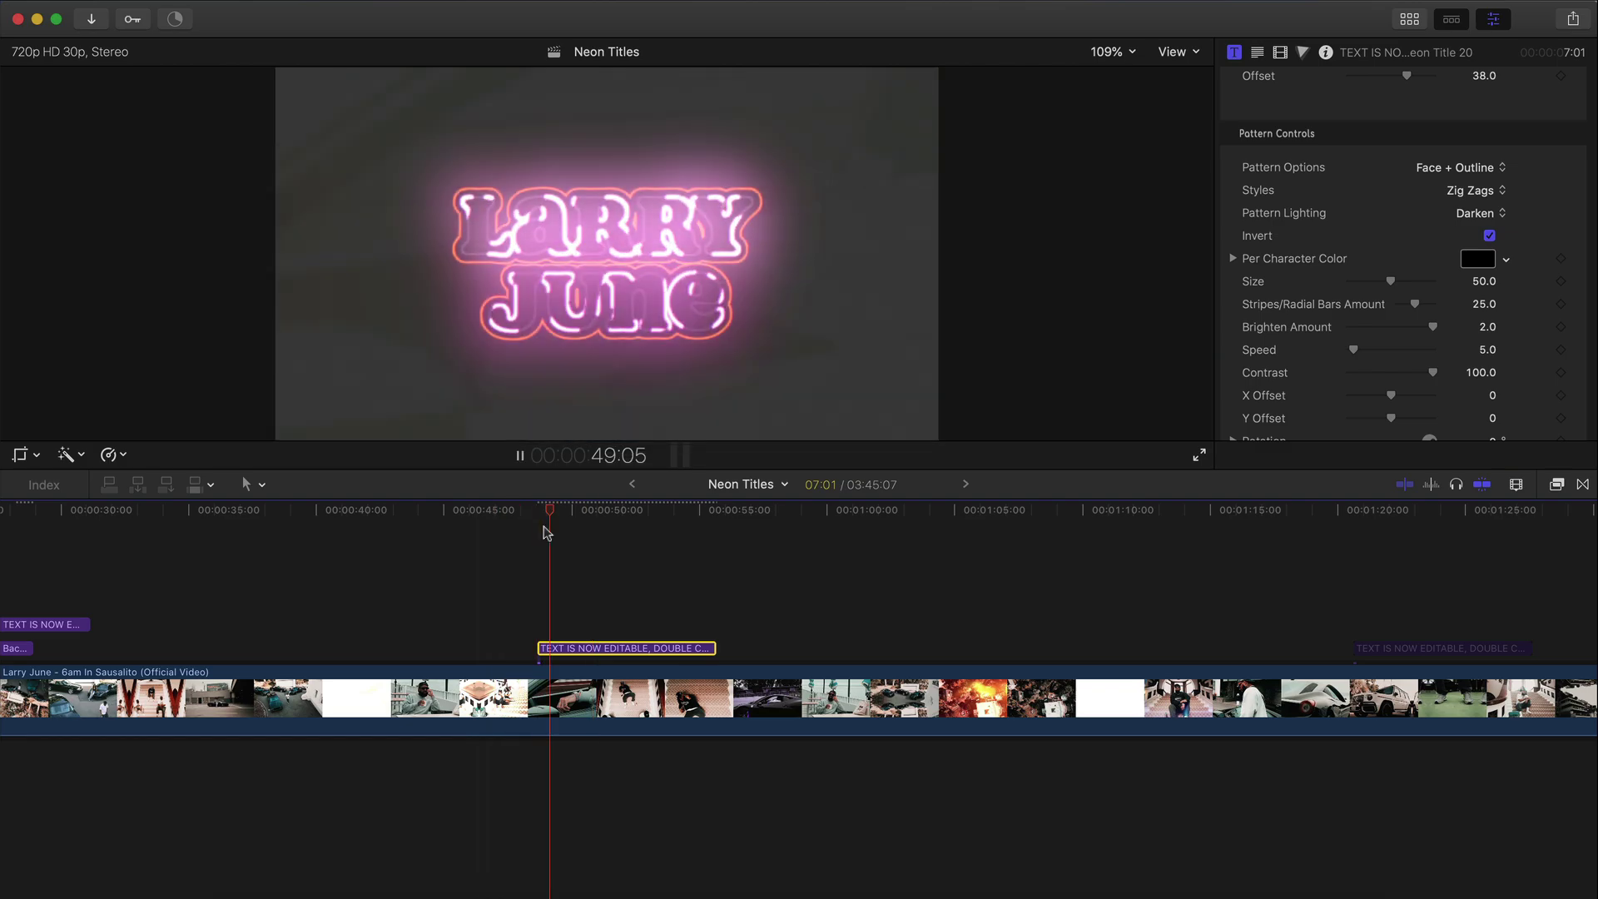
key(space)
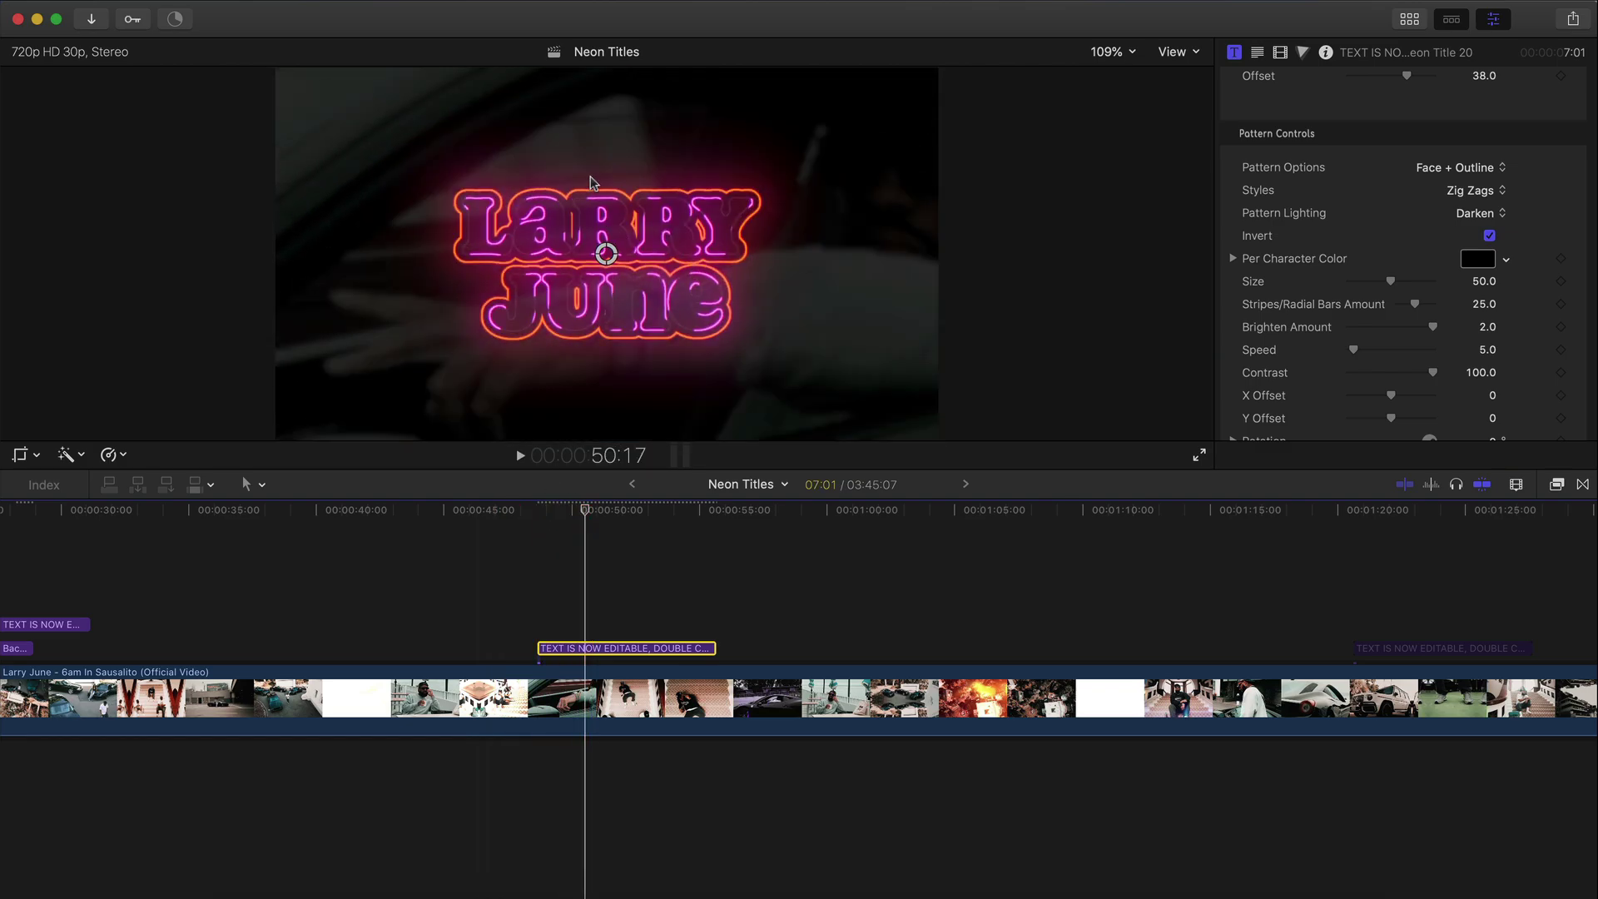
Try Brighten pattern lighting on Neon Title 20, preview it, and return the lighting to Darken
click(1477, 213)
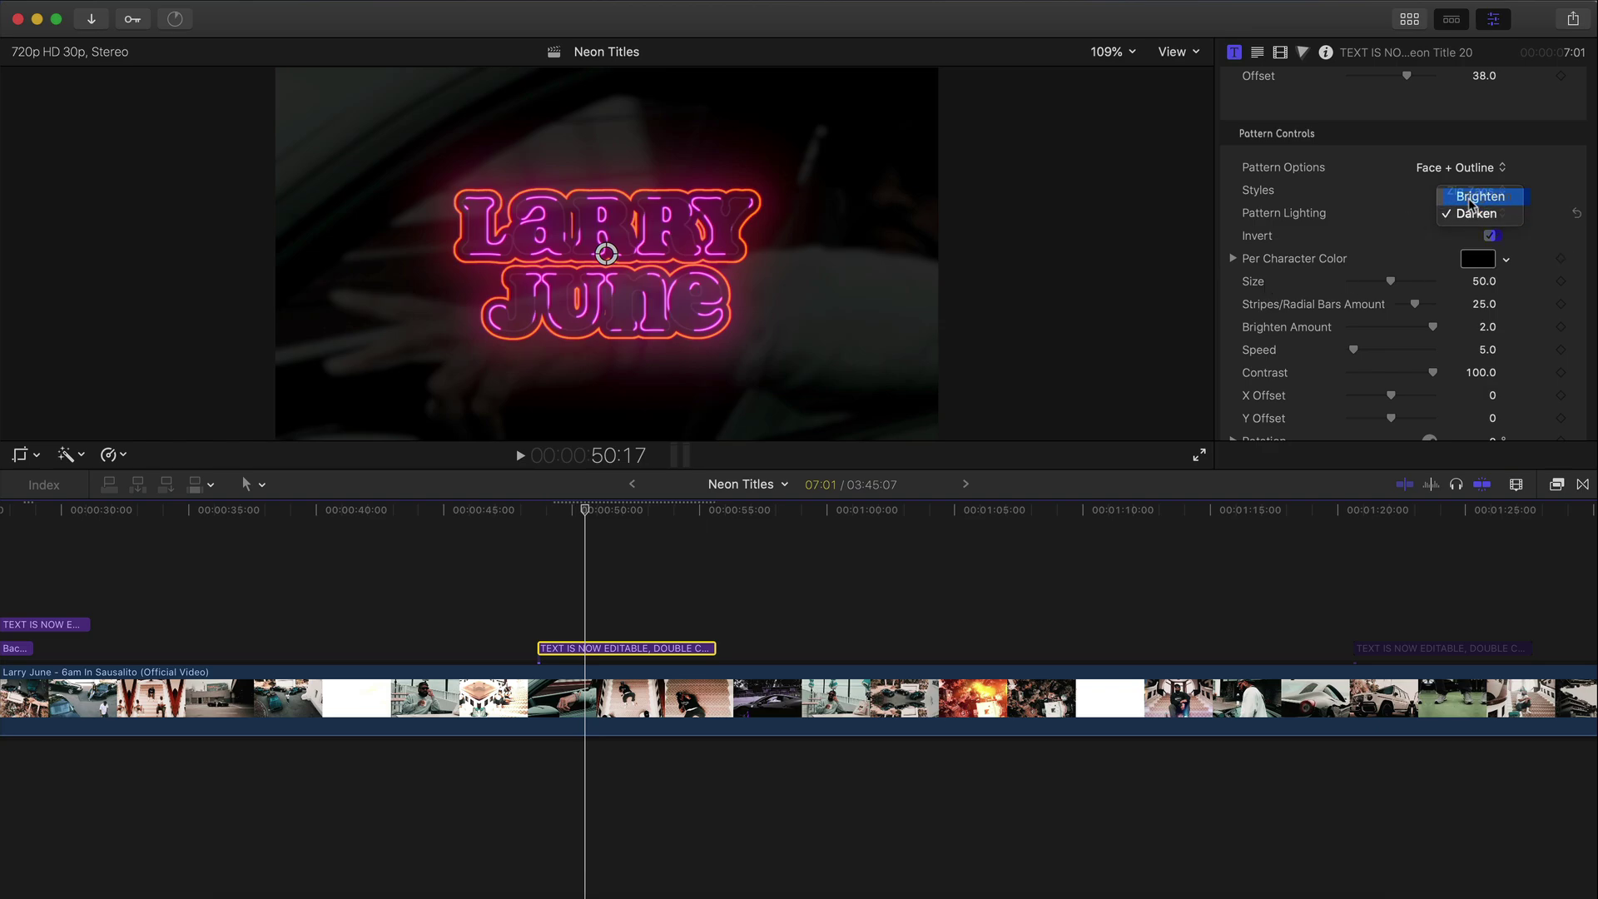
click(1475, 196)
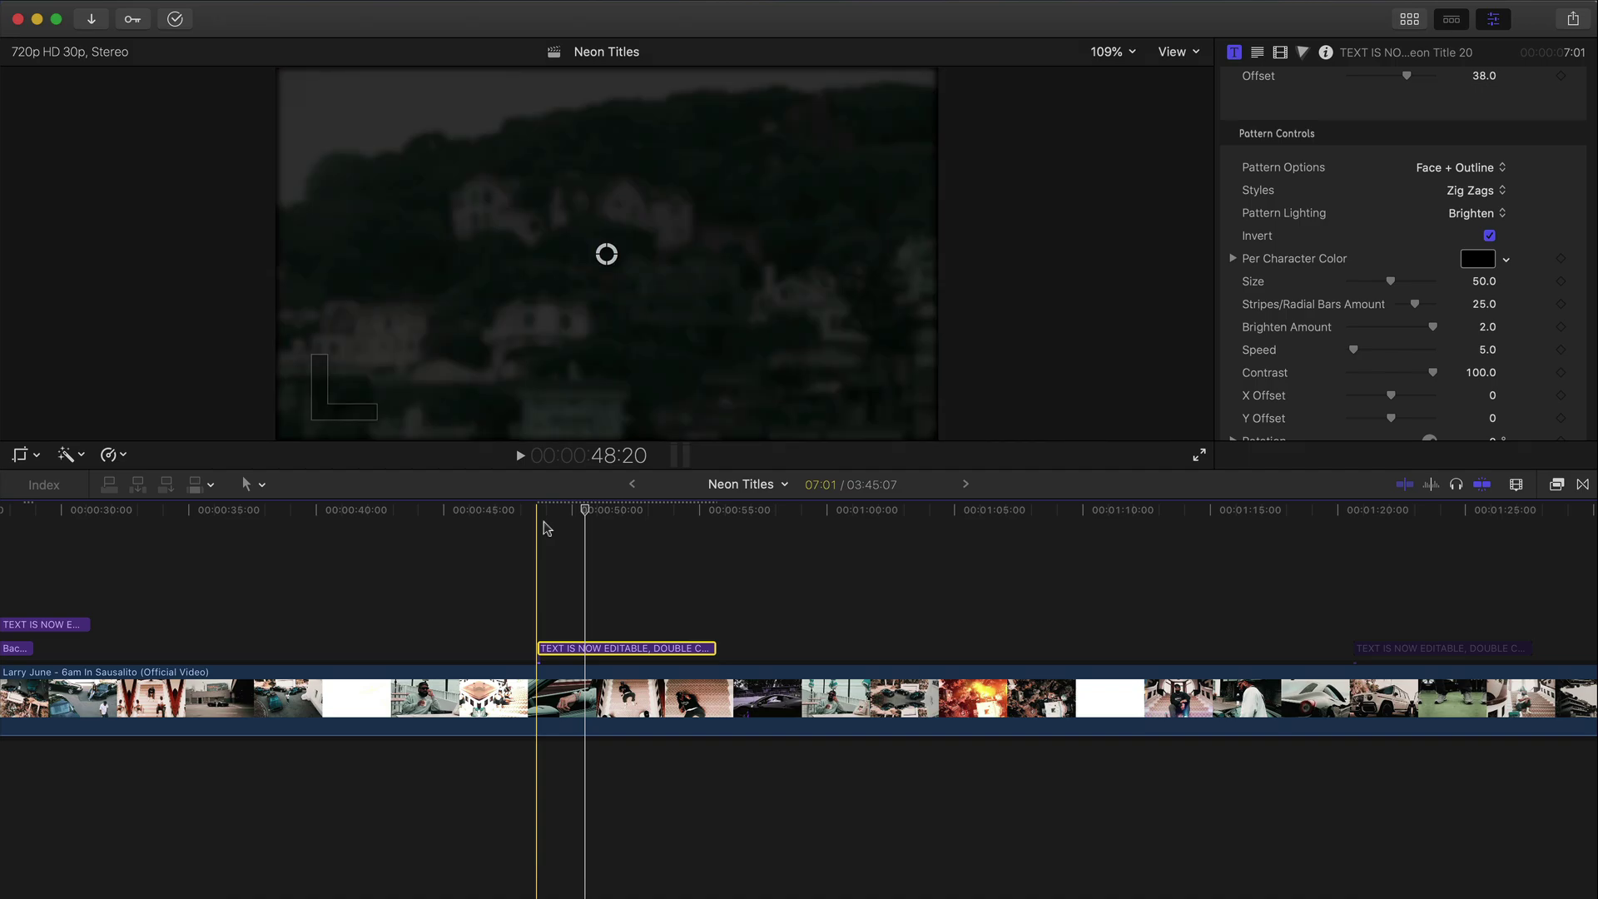
key(space)
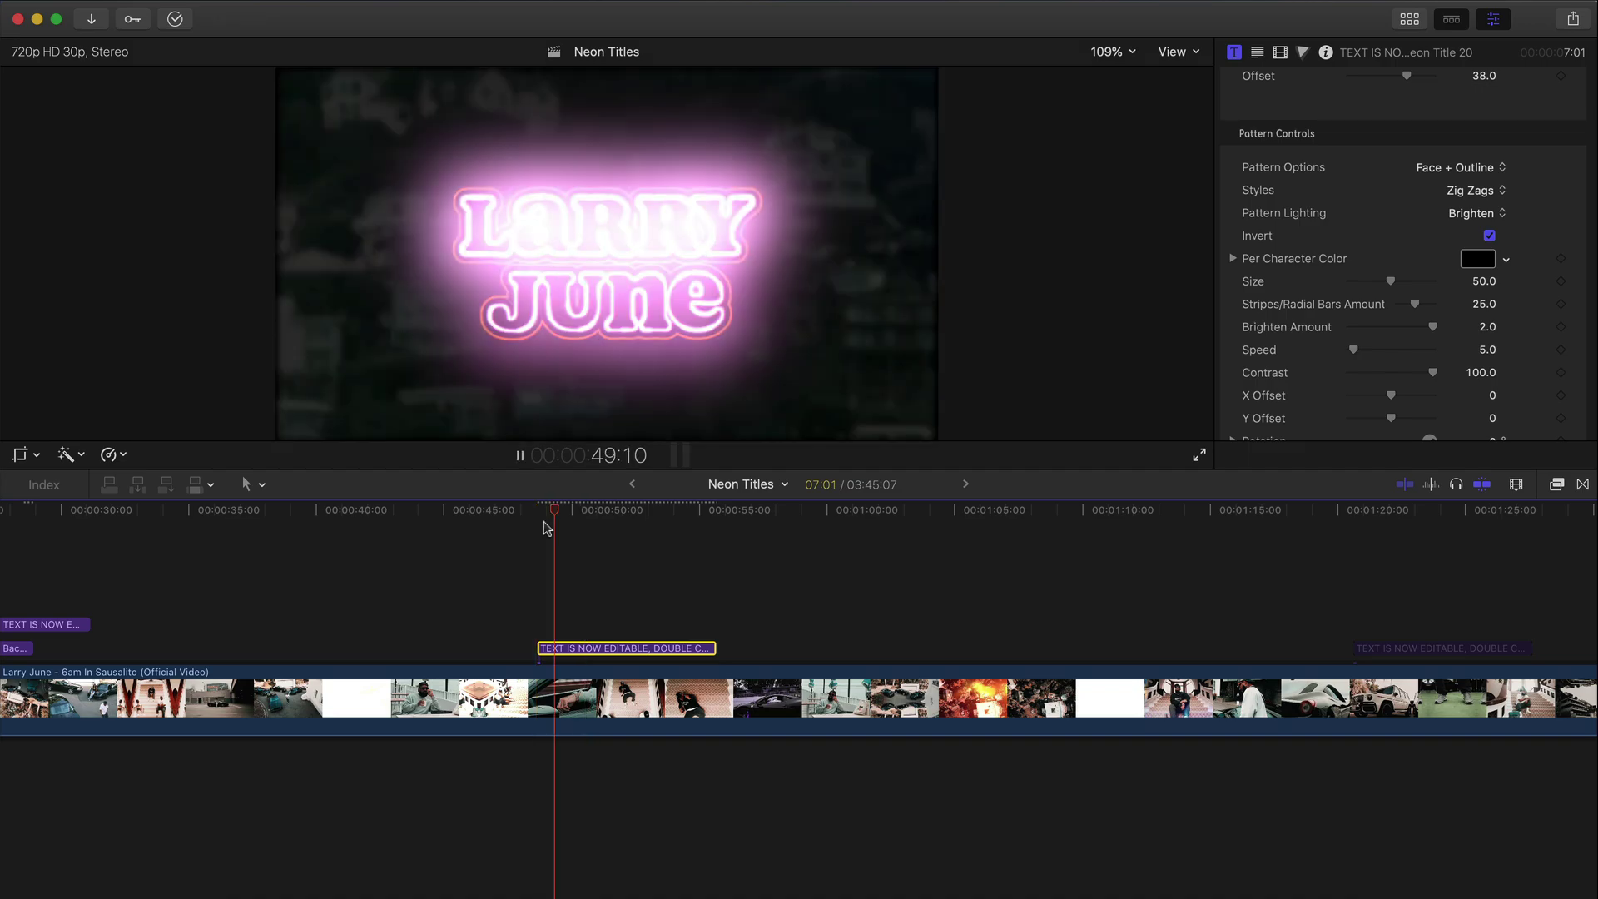
key(space)
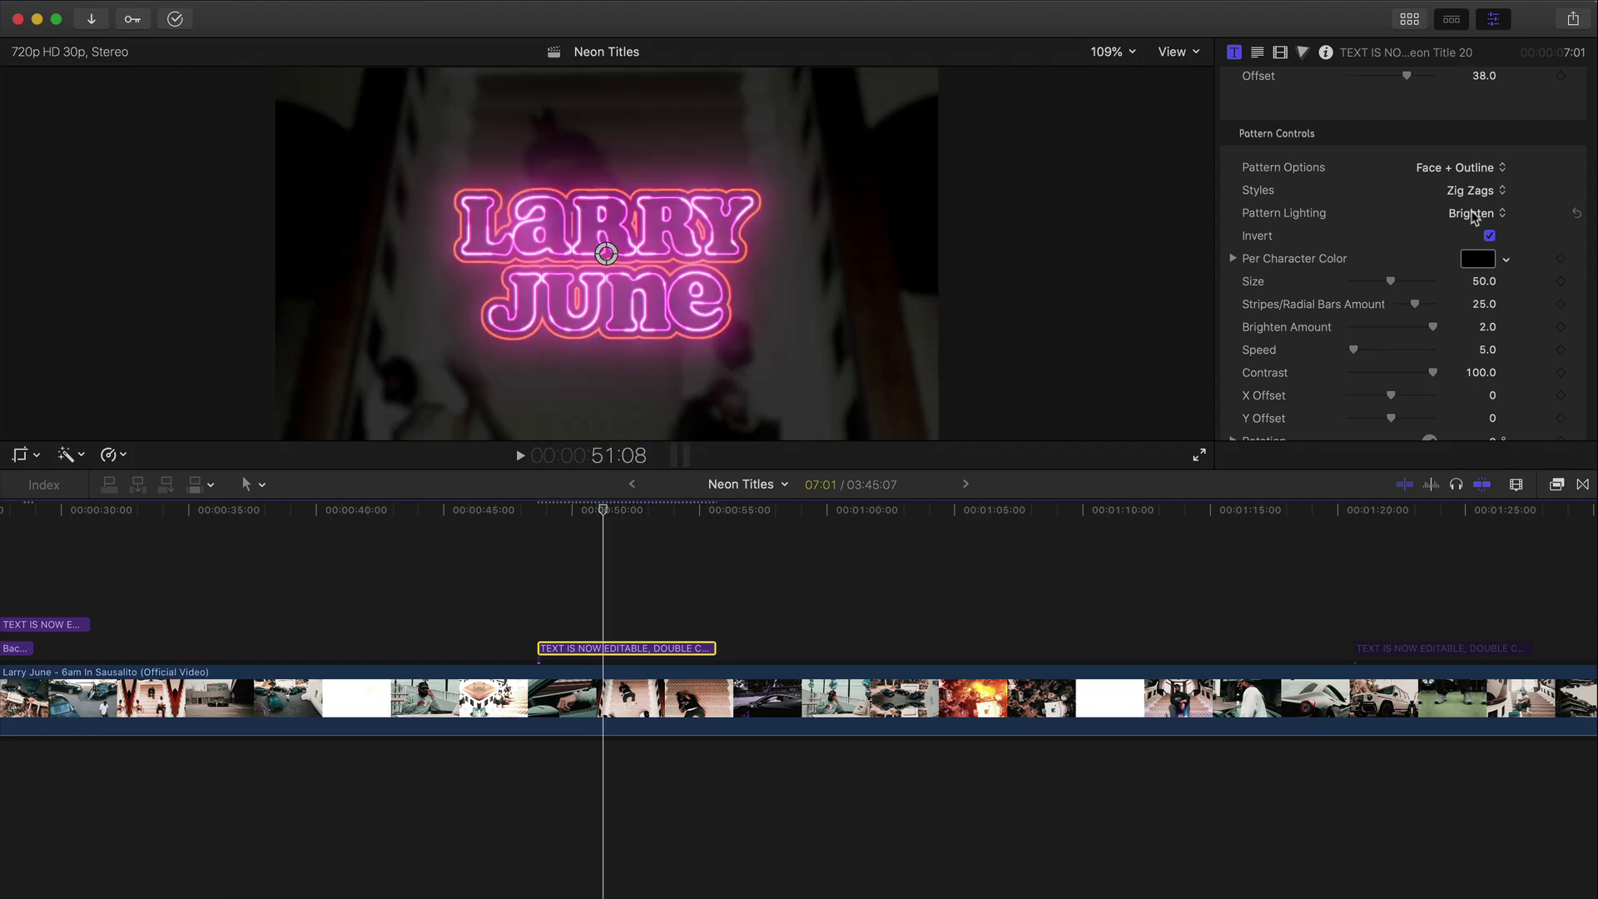
click(1473, 213)
click(1468, 231)
scroll(1384, 216, down, 5)
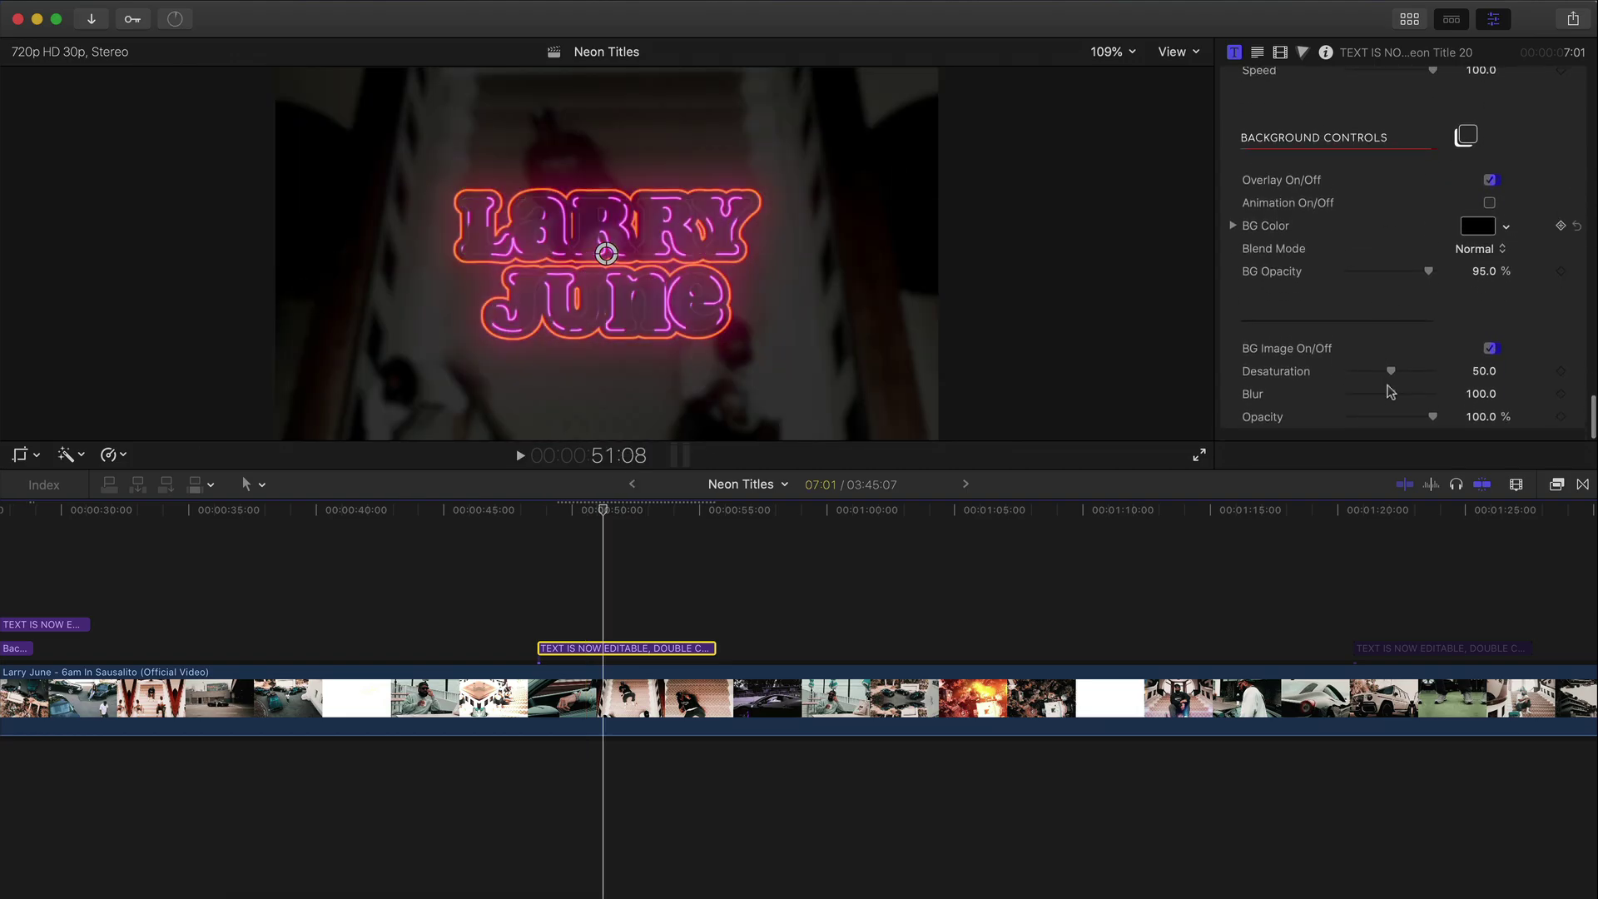
Set Neon Title 20's background opacity to 87.19 % and its background image desaturation and blur to 0
drag(1388, 394, 1349, 403)
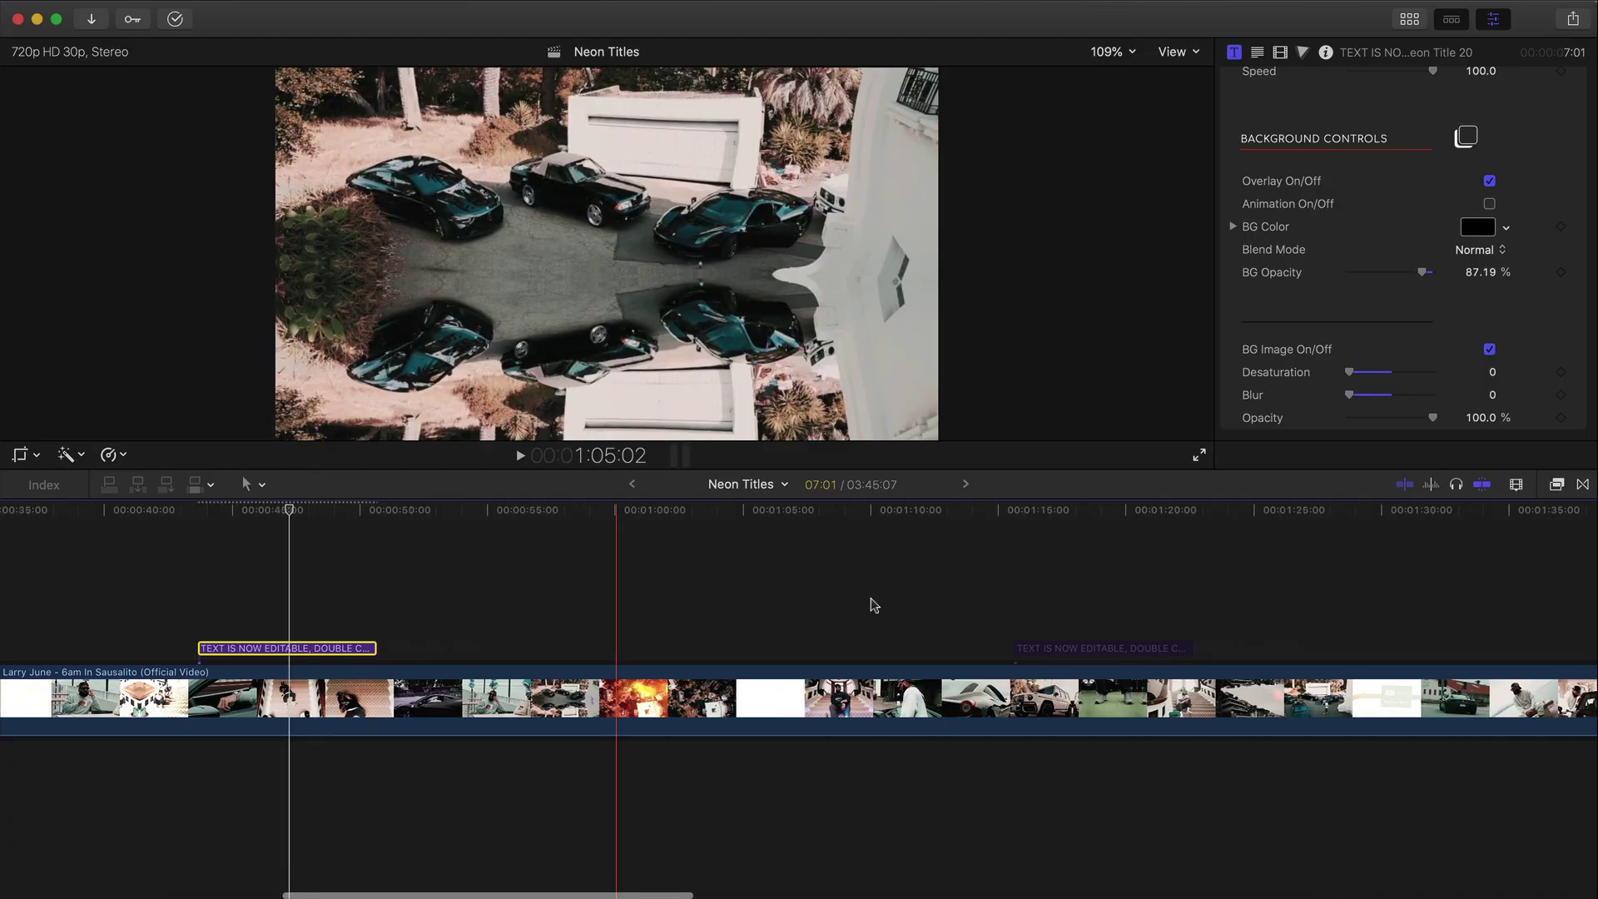
Add the Text + Line Accent 17 title above the music video at 1:20:19
scroll(916, 633, right, 2)
click(980, 514)
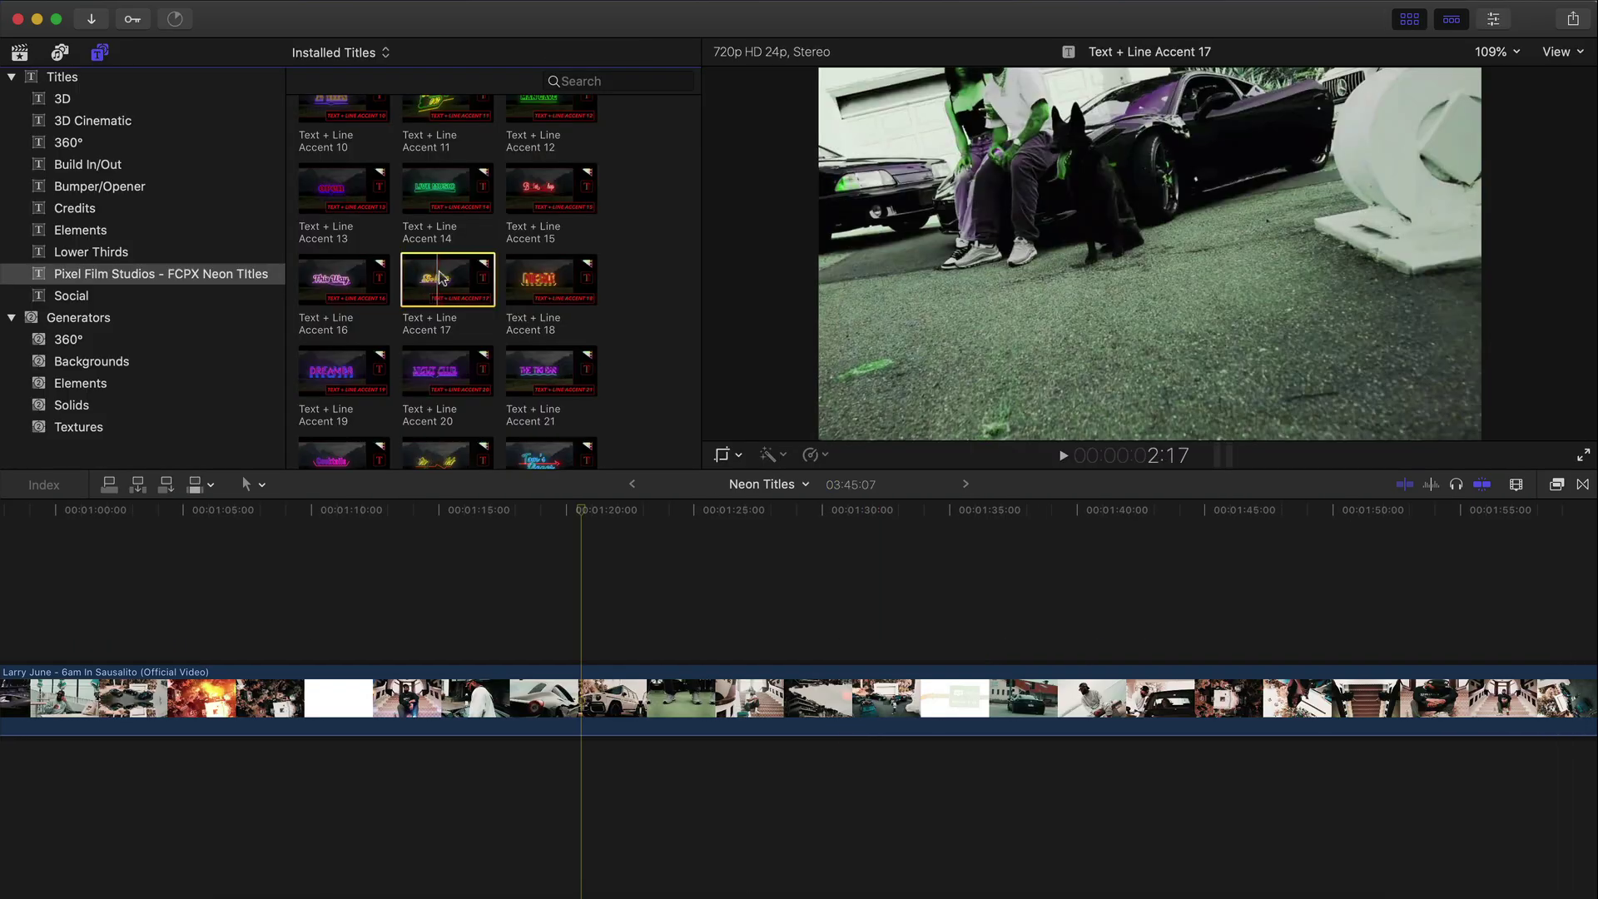
drag(441, 277, 571, 559)
drag(588, 615, 589, 612)
click(1410, 18)
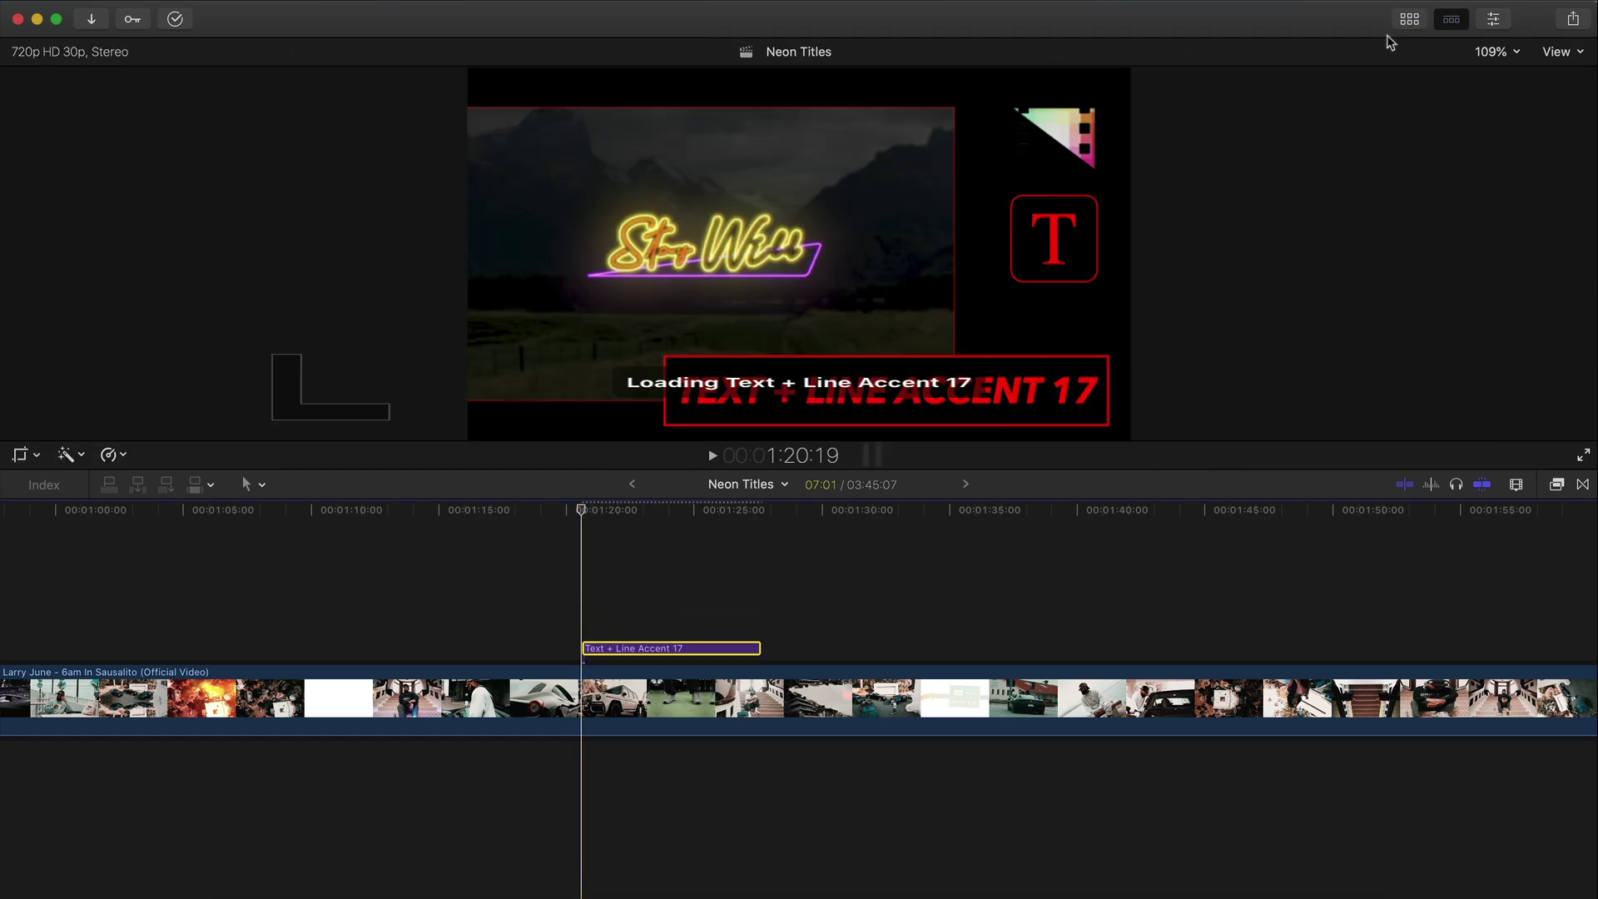
Play the new line accent title from its start, and park the playhead at 1:22:28
scroll(638, 507, right, 1)
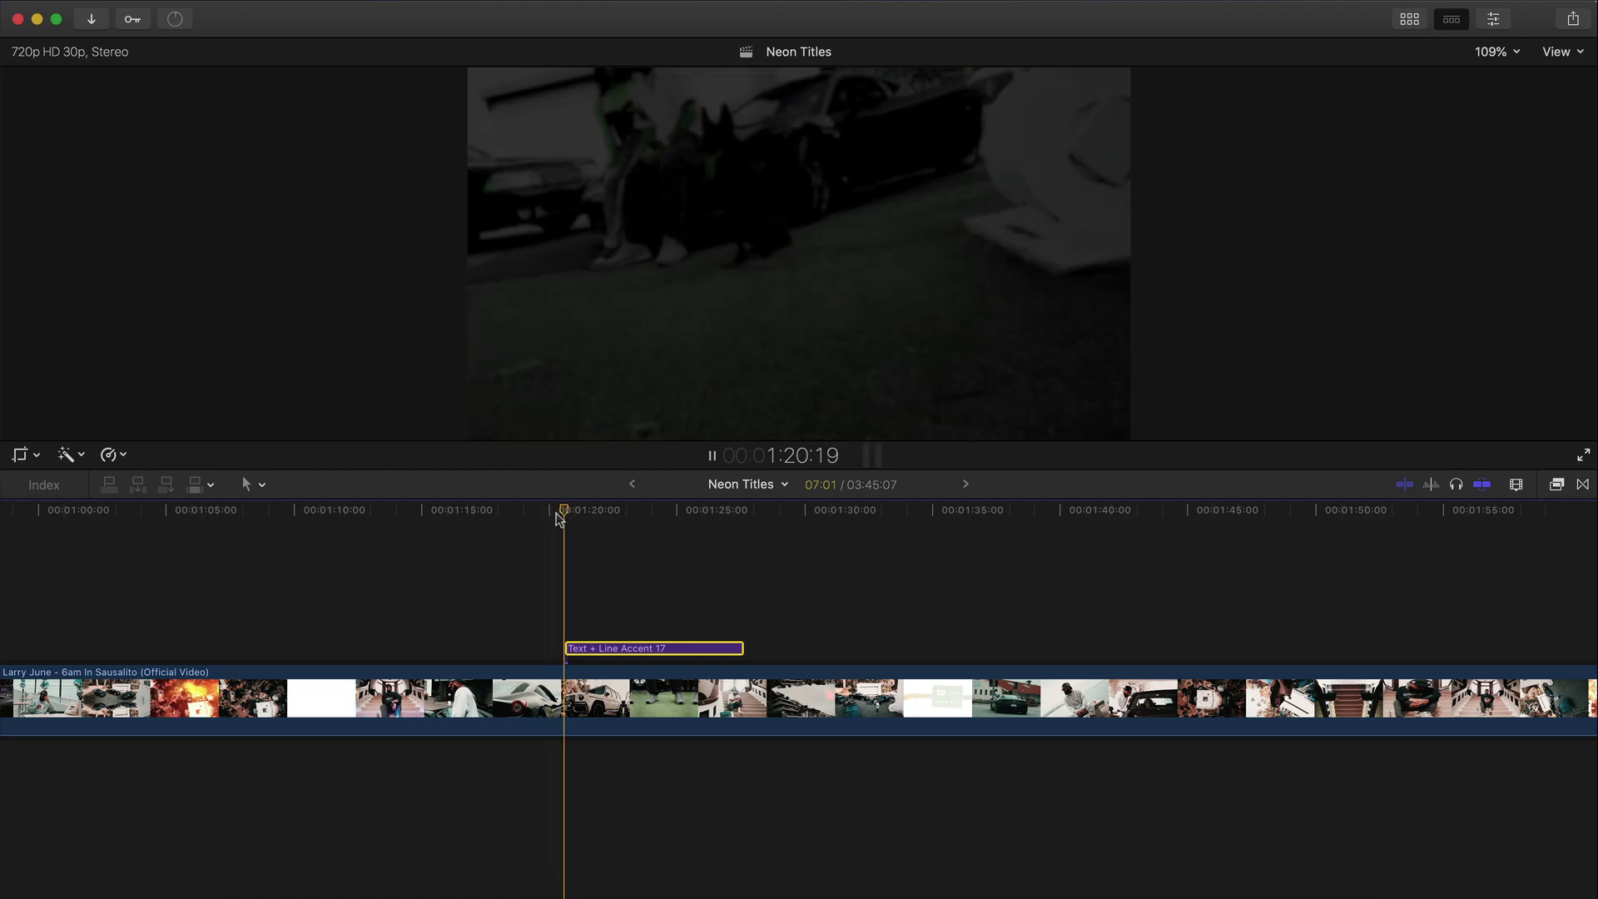
key(space)
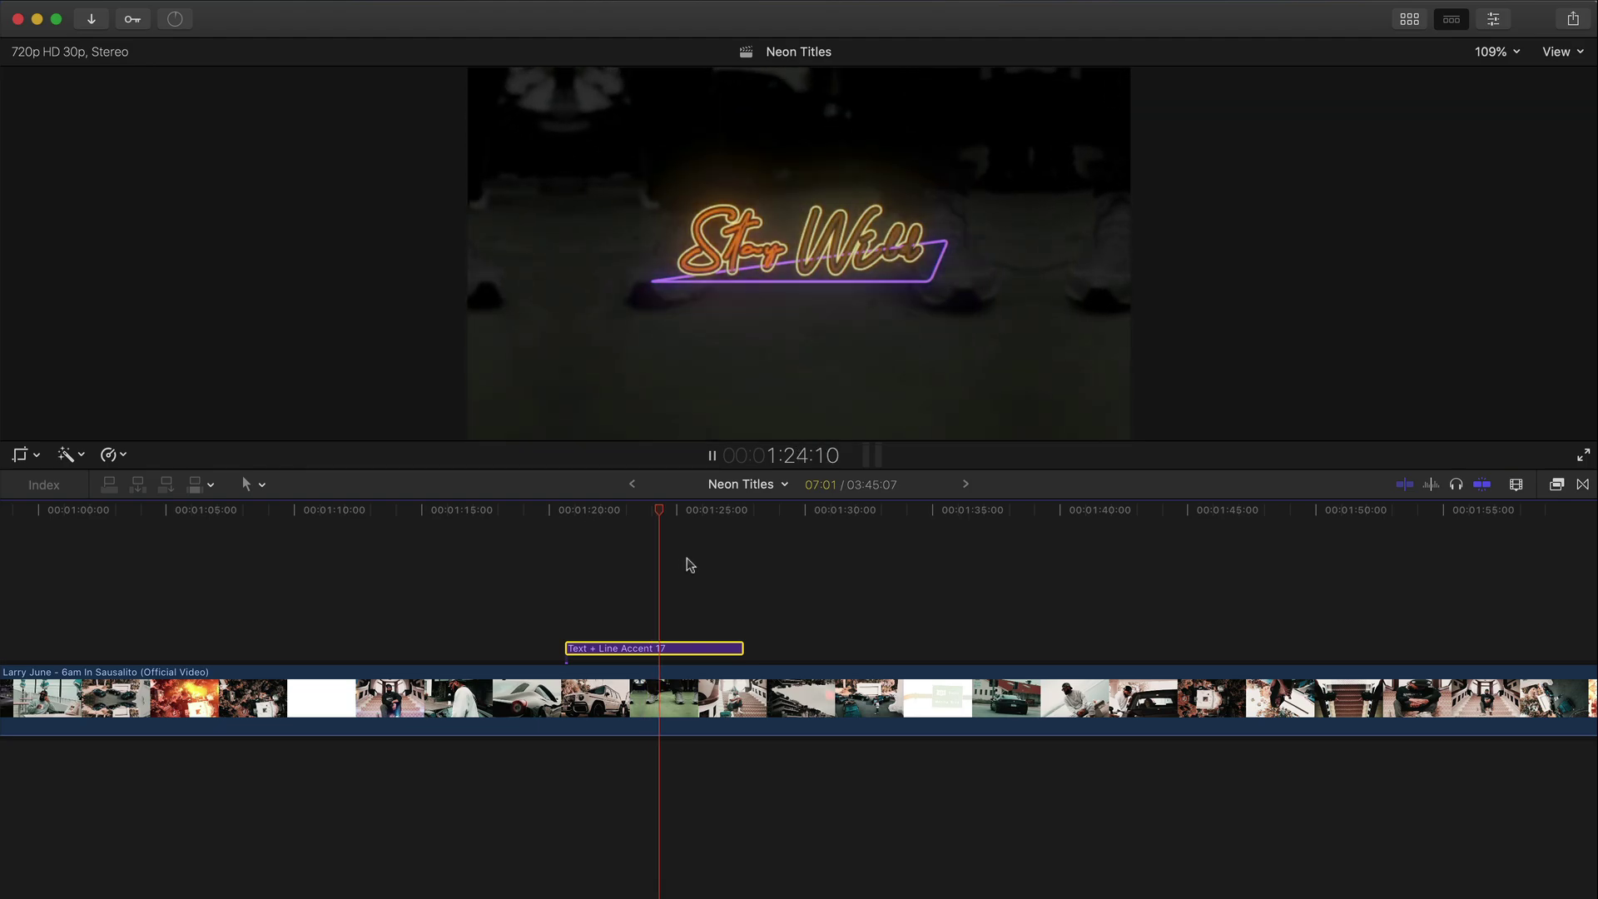
key(space)
drag(677, 512, 623, 513)
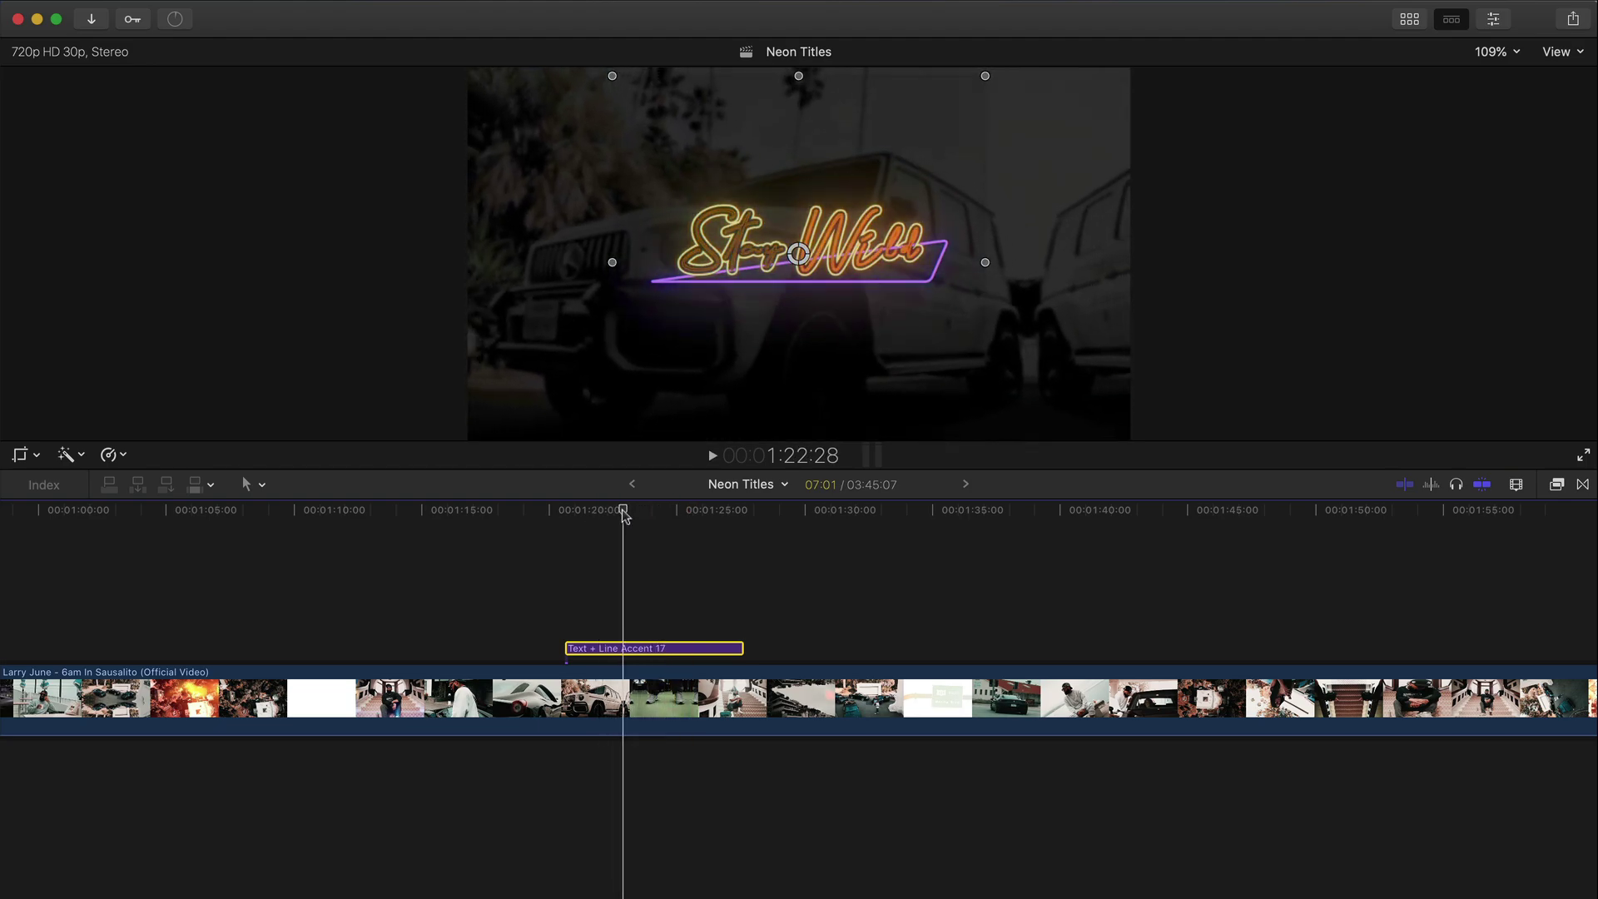
Replace the line accent title's text with "Mercedes-Benz"
click(1494, 18)
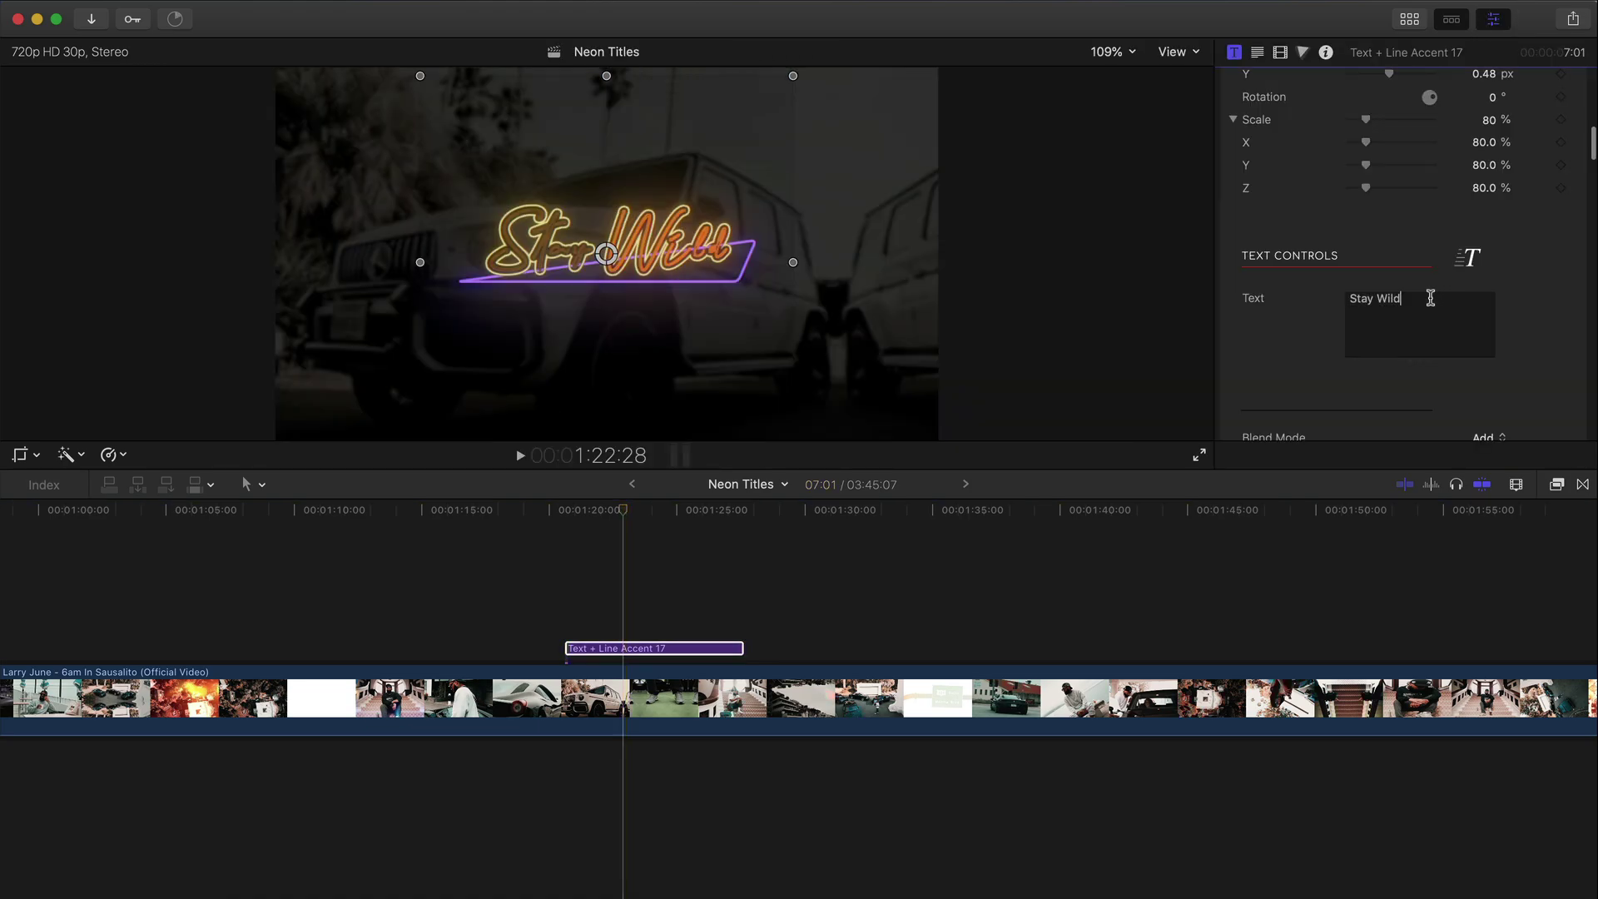
drag(1427, 296, 1291, 301)
text(Mercedes-Benz)
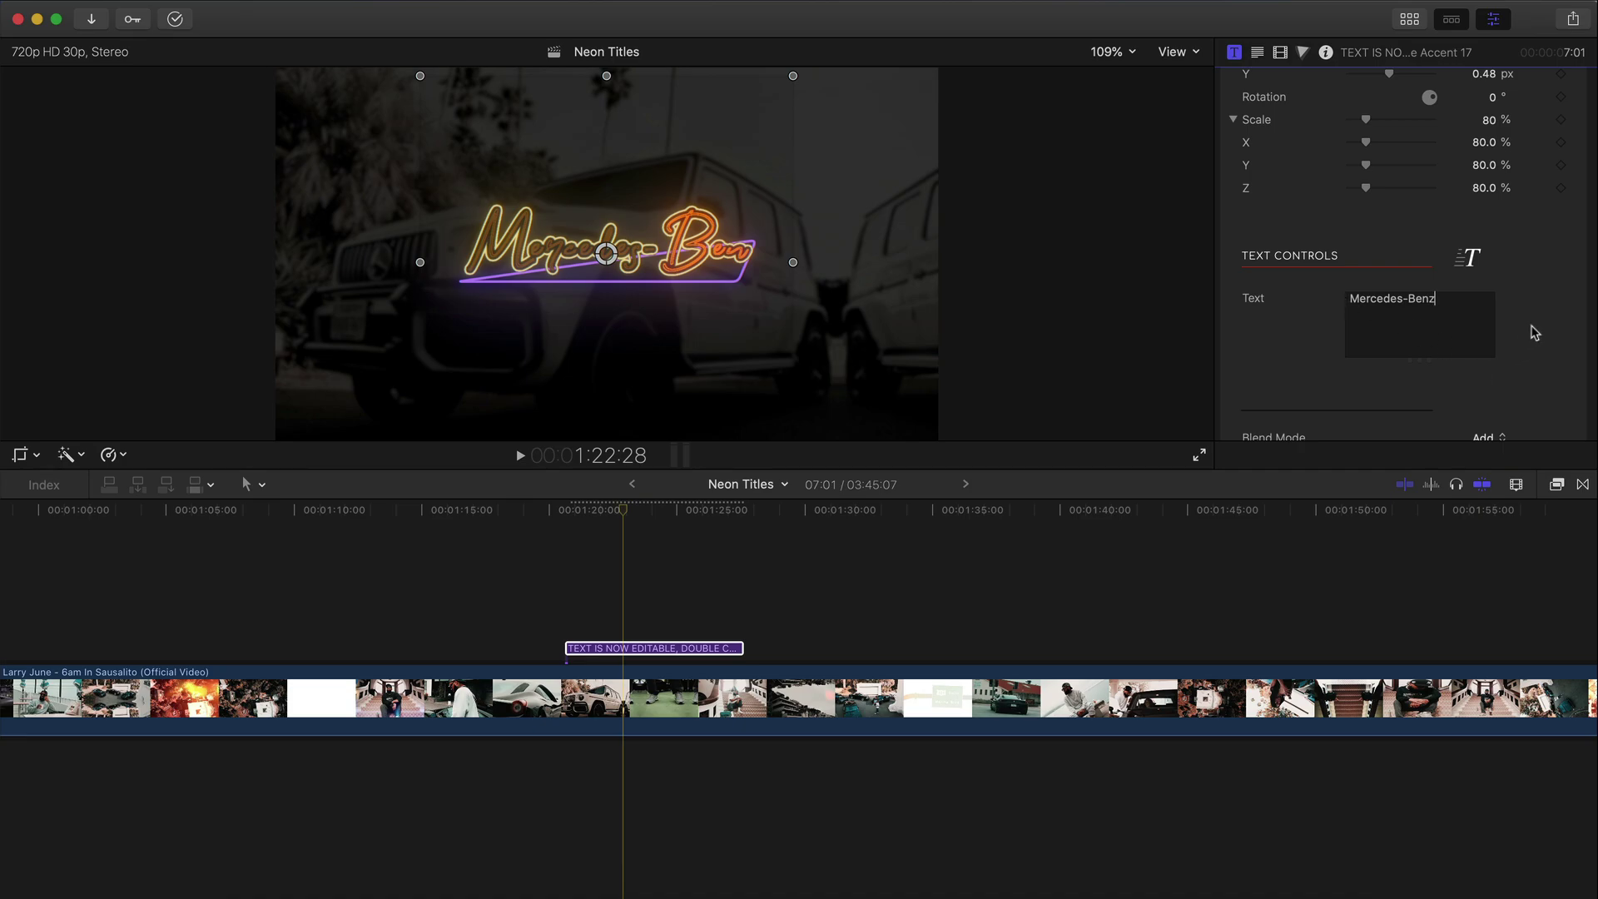
Change the Mercedes-Benz title's stroke color to turquoise
scroll(1534, 333, down, 8)
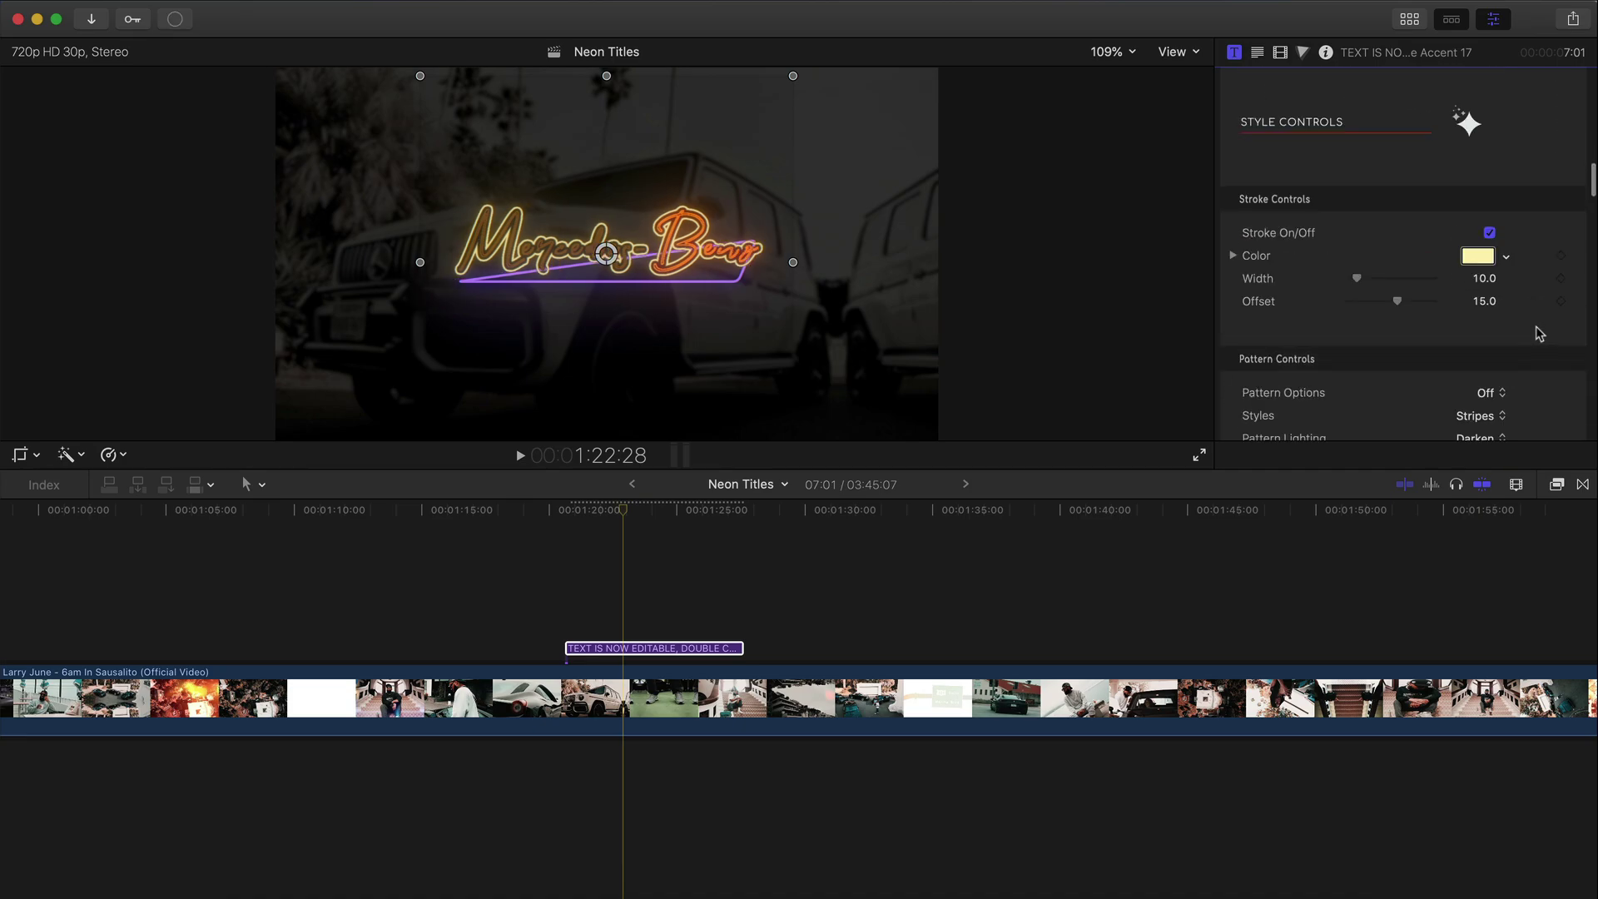
scroll(1538, 333, down, 2)
click(1478, 223)
click(150, 285)
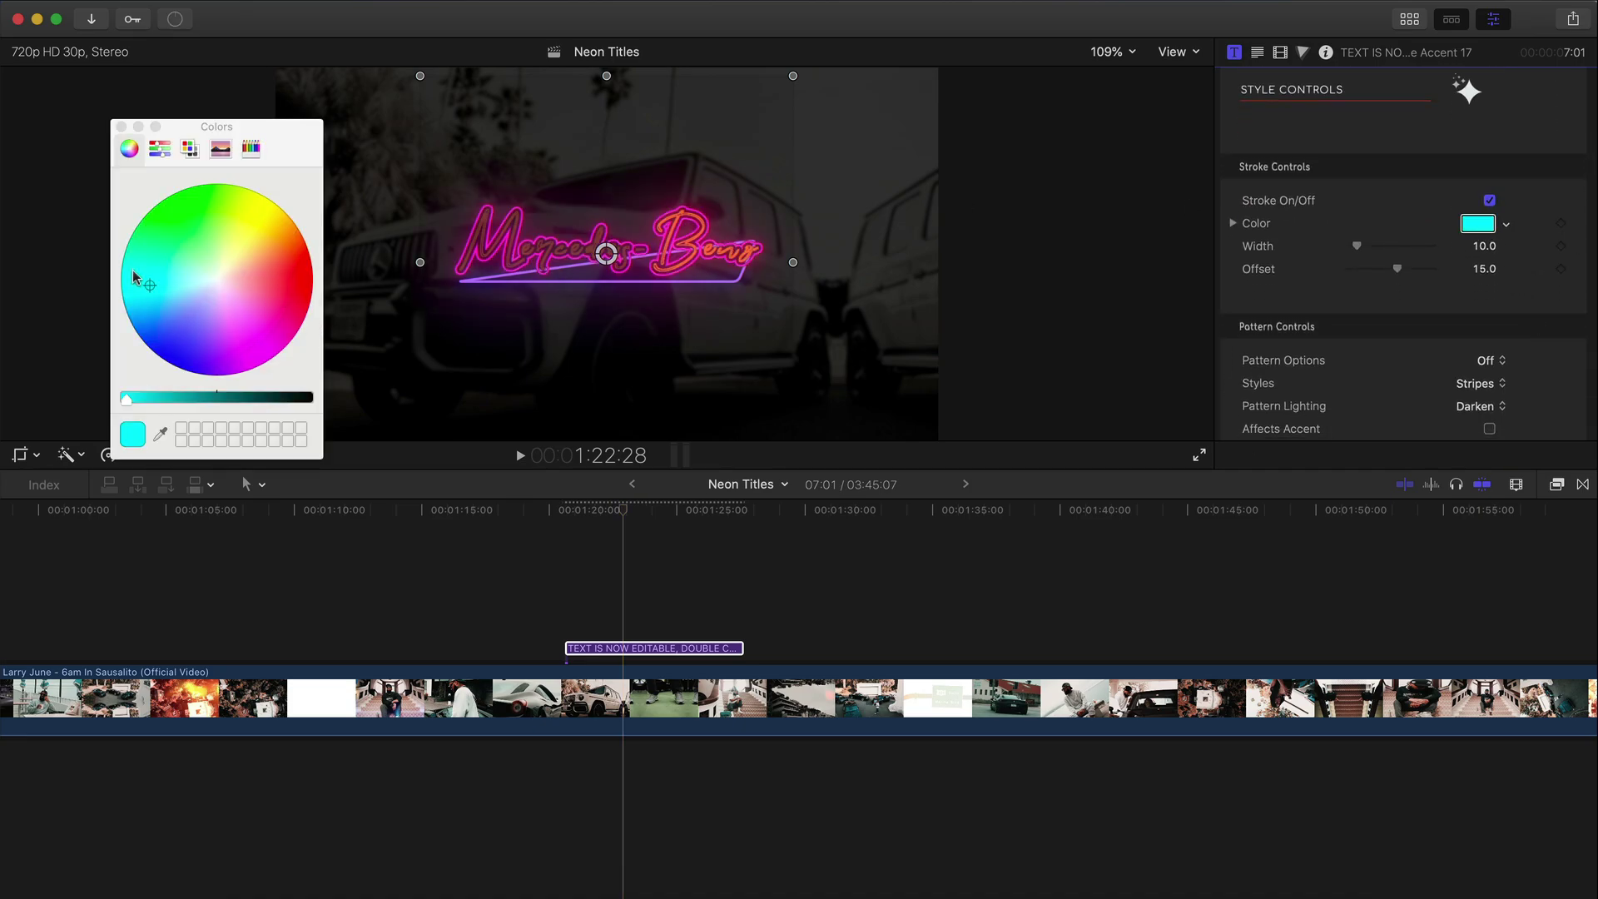
click(120, 126)
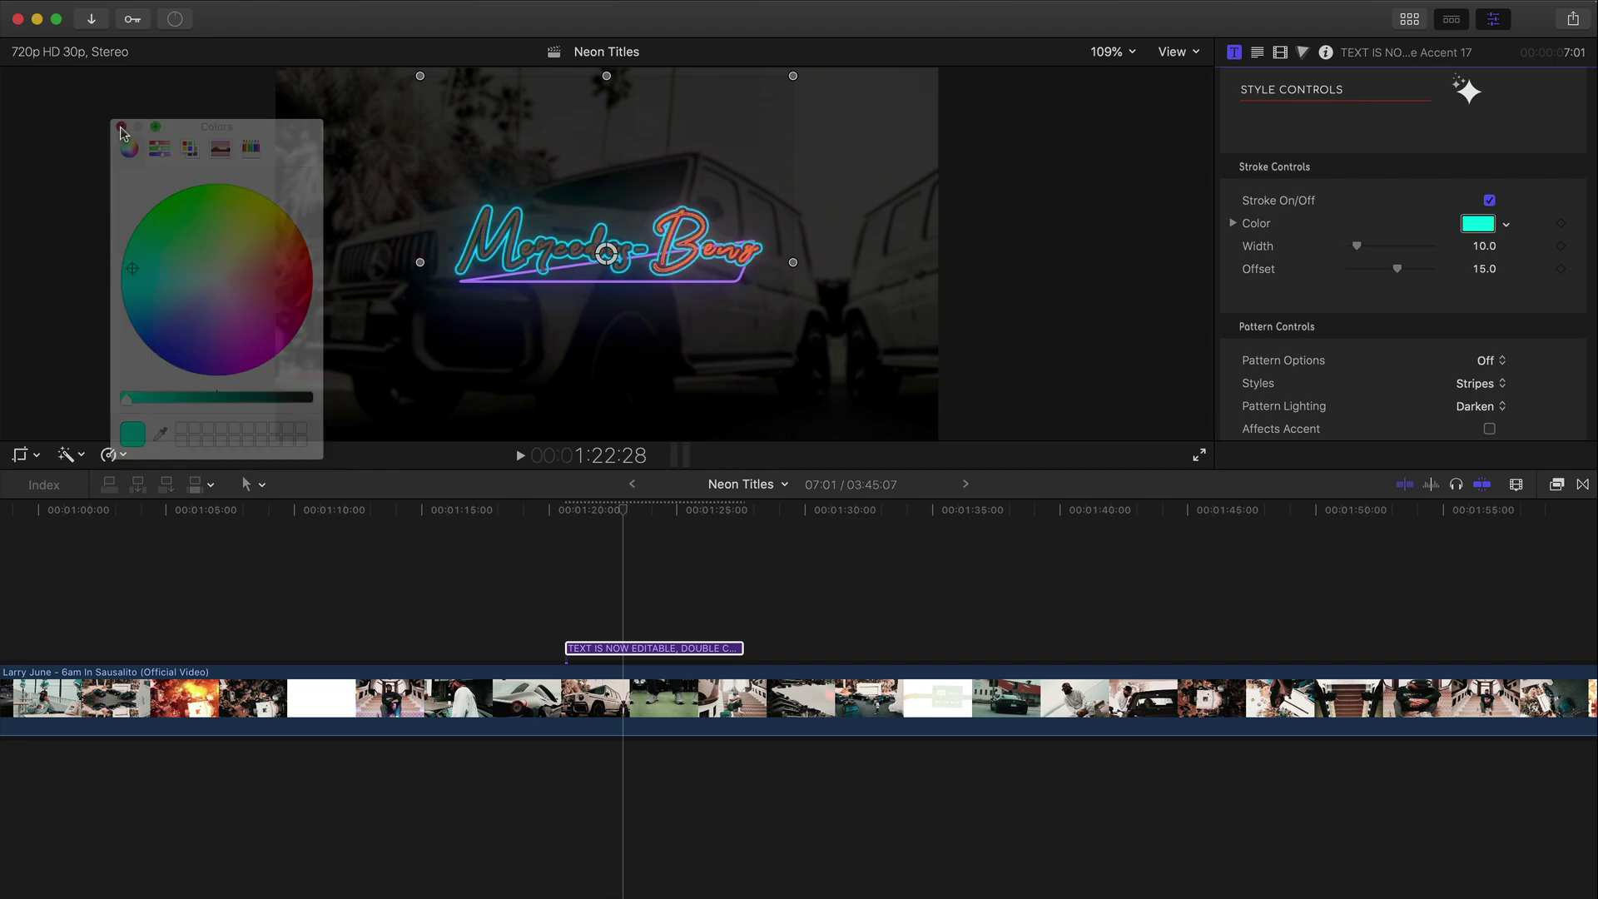
Change the Mercedes-Benz title's line accent color to magenta
scroll(1465, 326, down, 10)
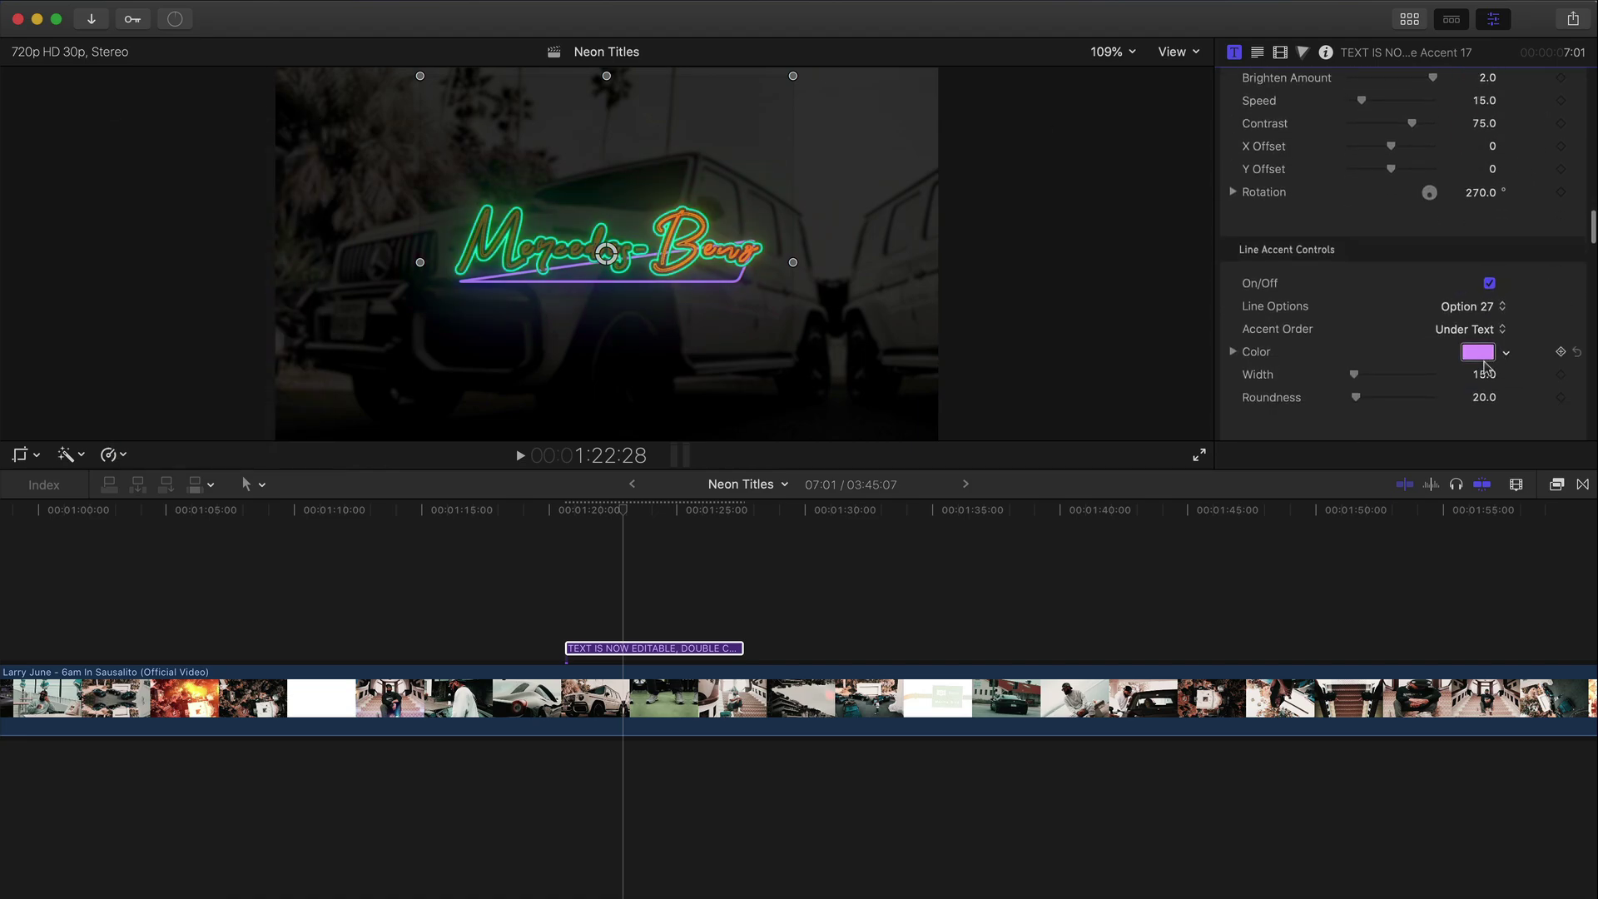
click(1478, 351)
click(276, 345)
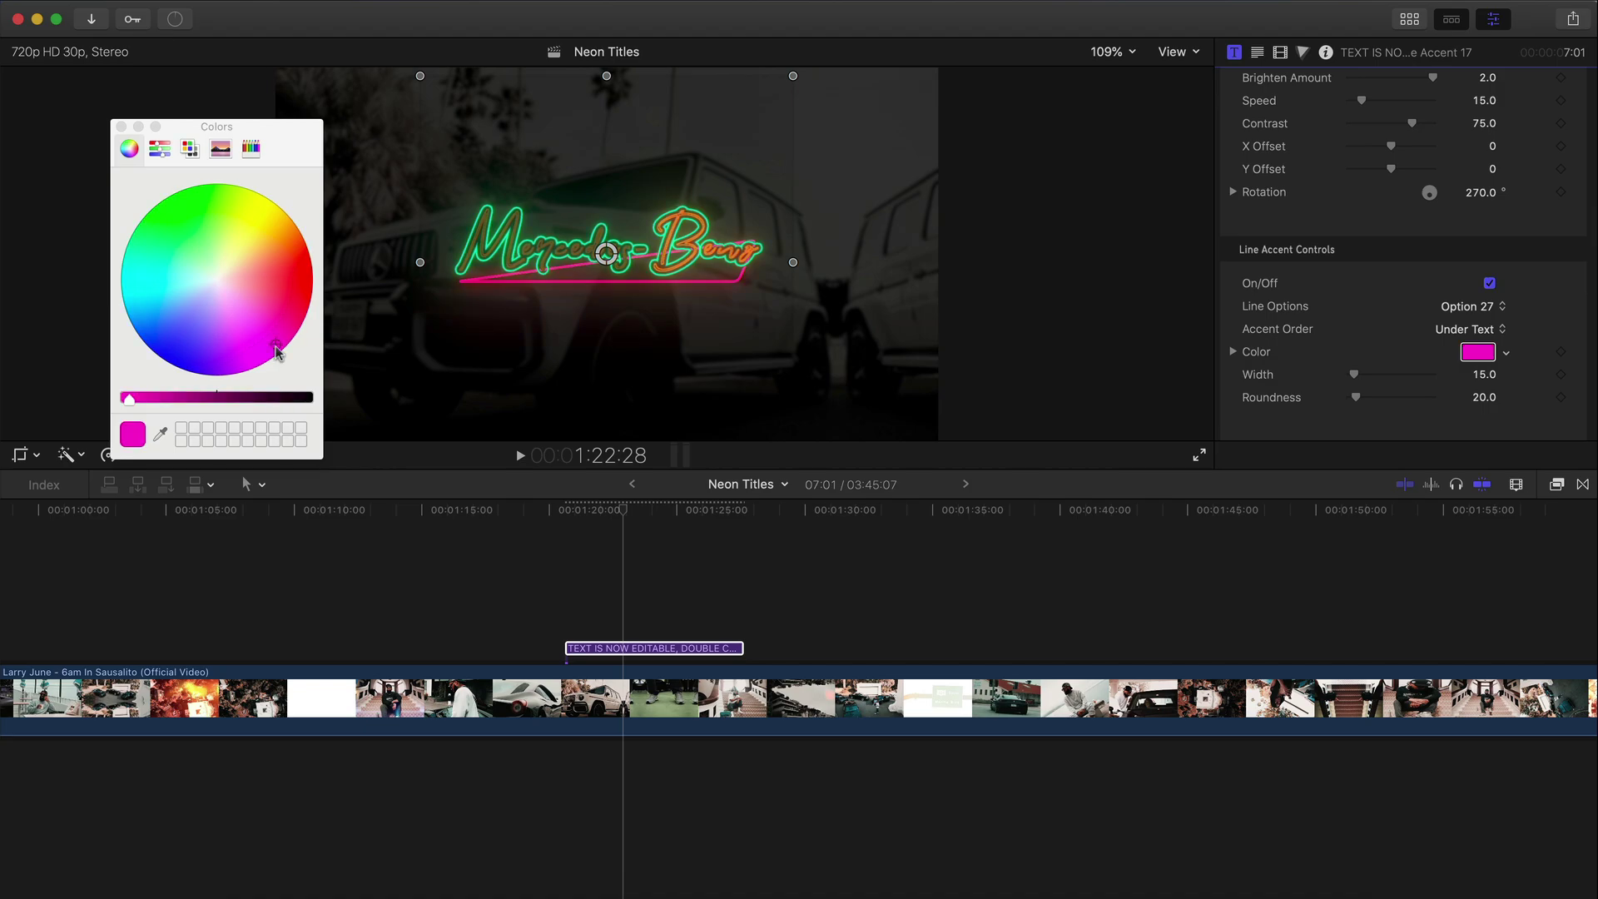
Set the Mercedes-Benz title's pattern style to Checkerboard 1
scroll(1256, 175, up, 5)
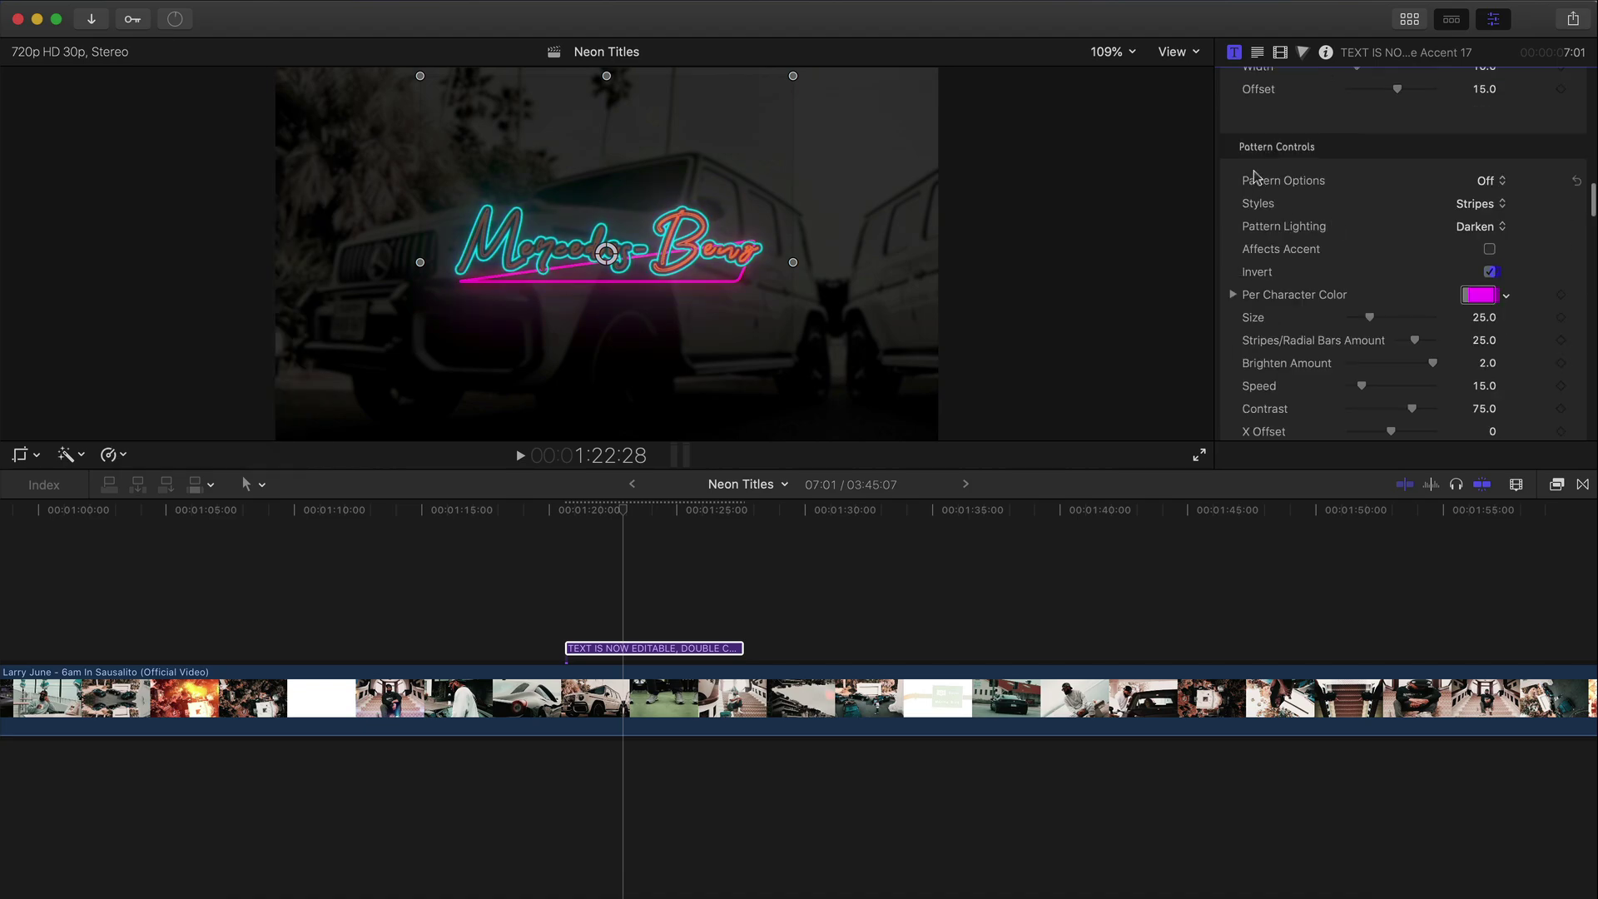
click(1479, 203)
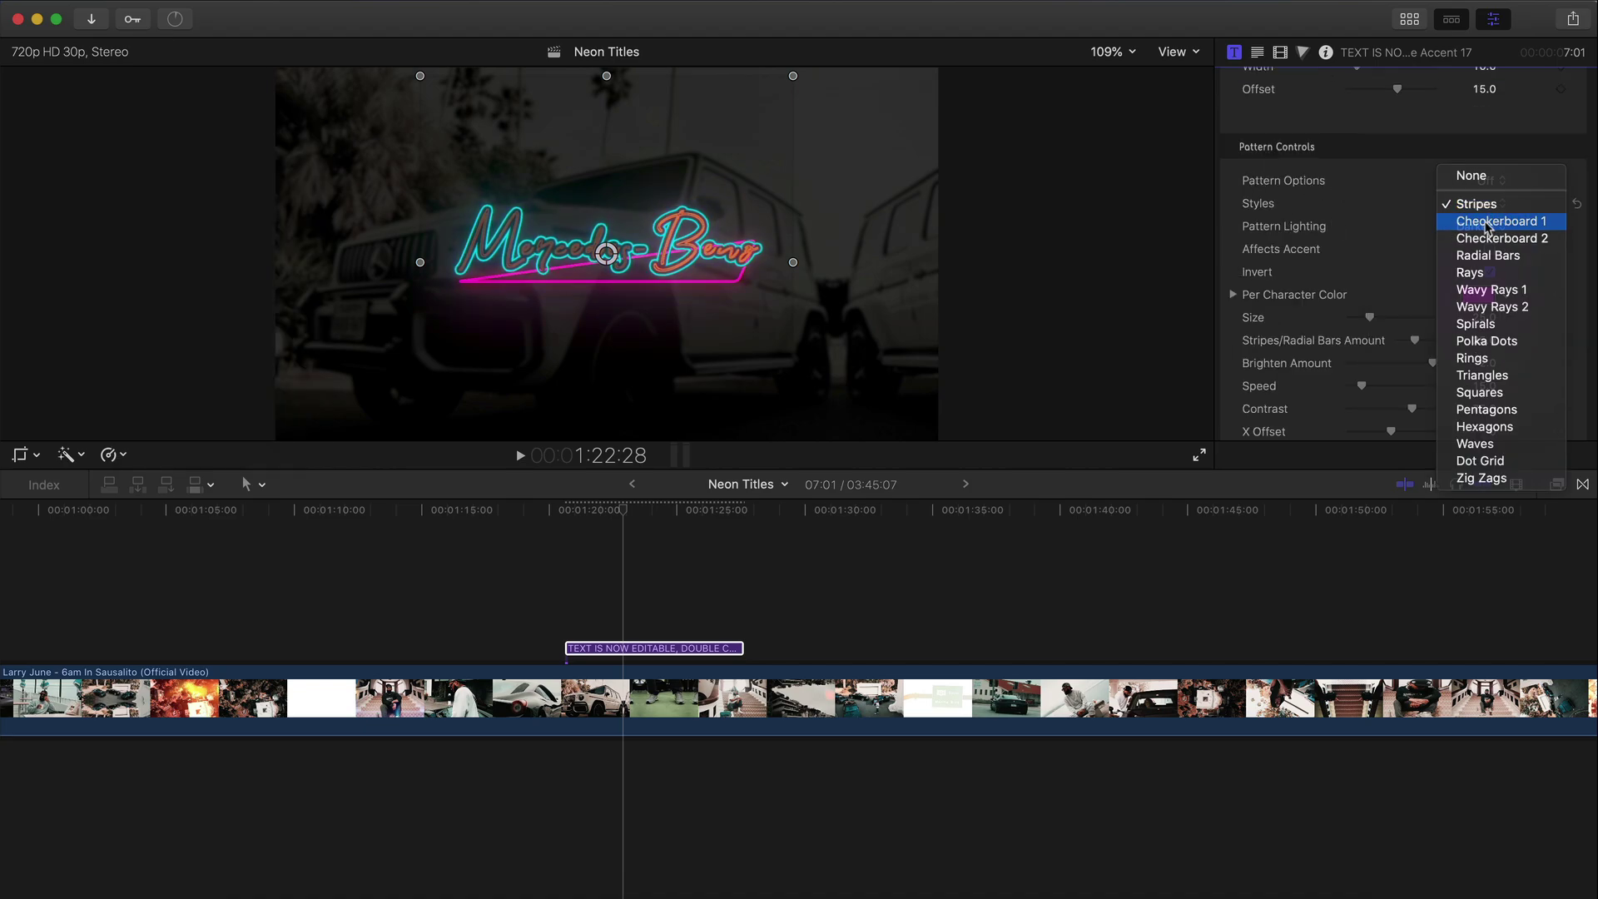
click(1490, 221)
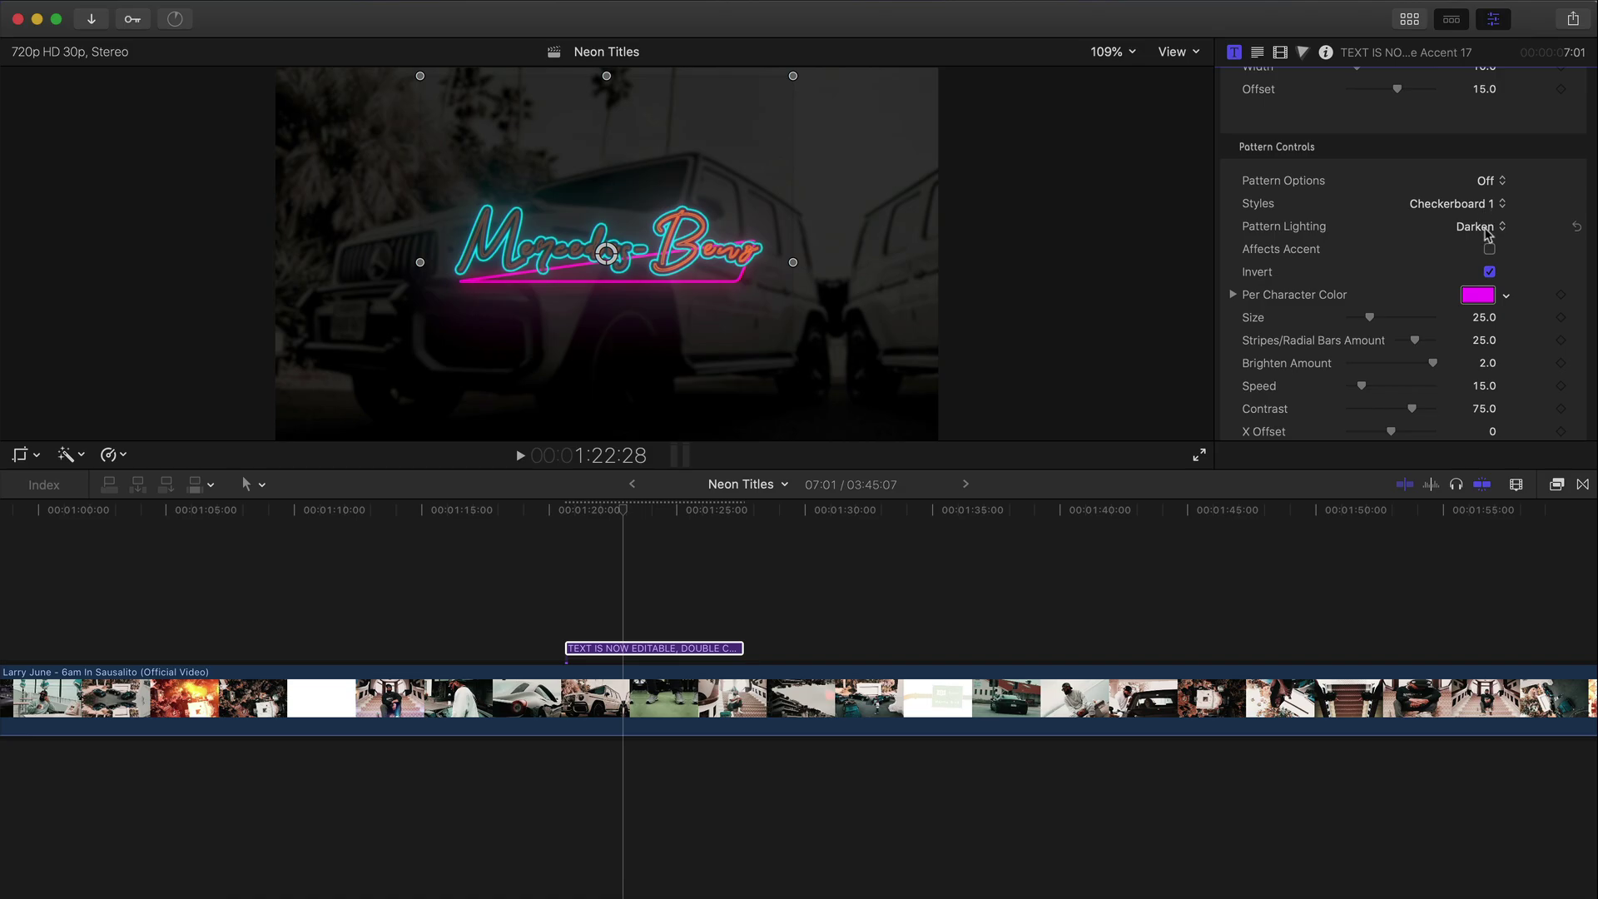
Try line accent Option 31 on the Mercedes-Benz title, and settle on Option 41
scroll(1488, 233, down, 5)
click(1465, 202)
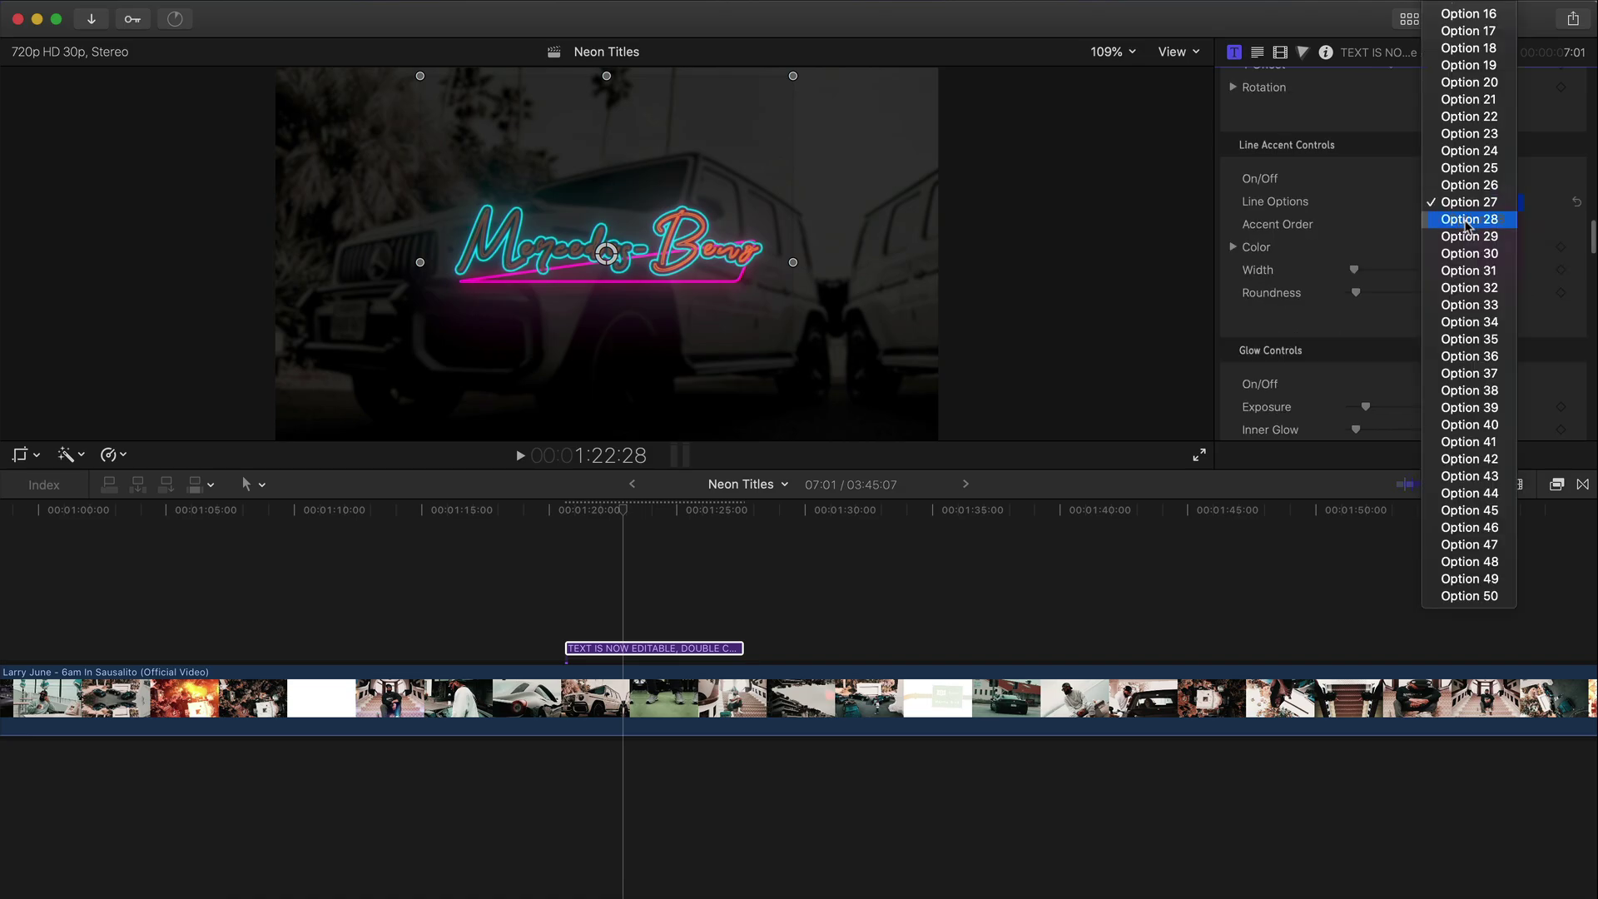
click(1461, 271)
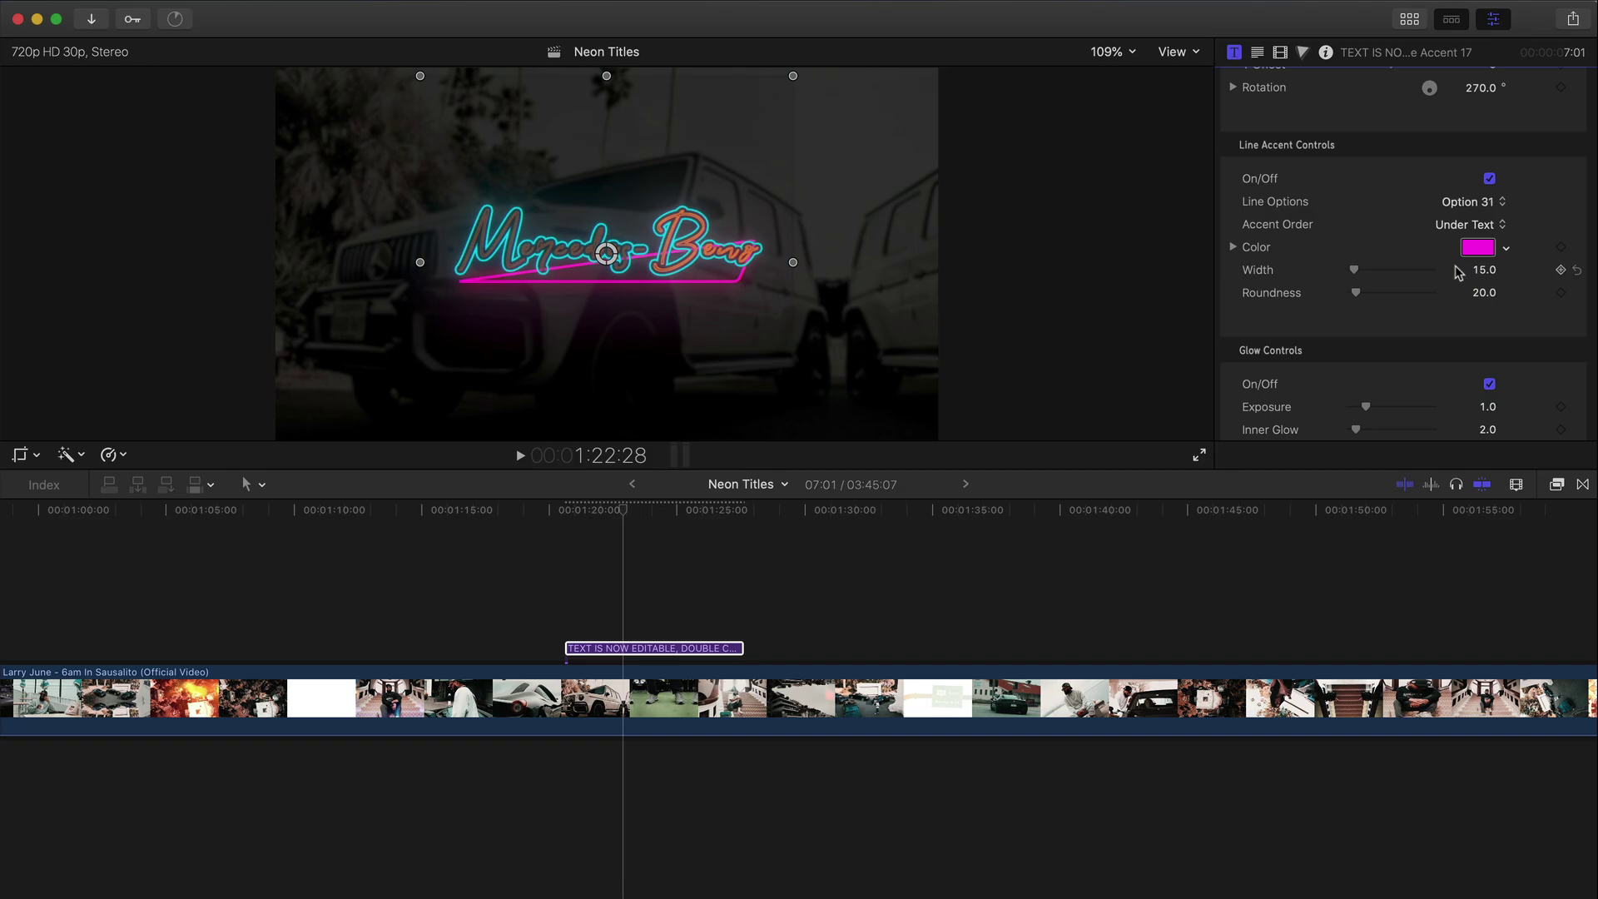
click(1470, 203)
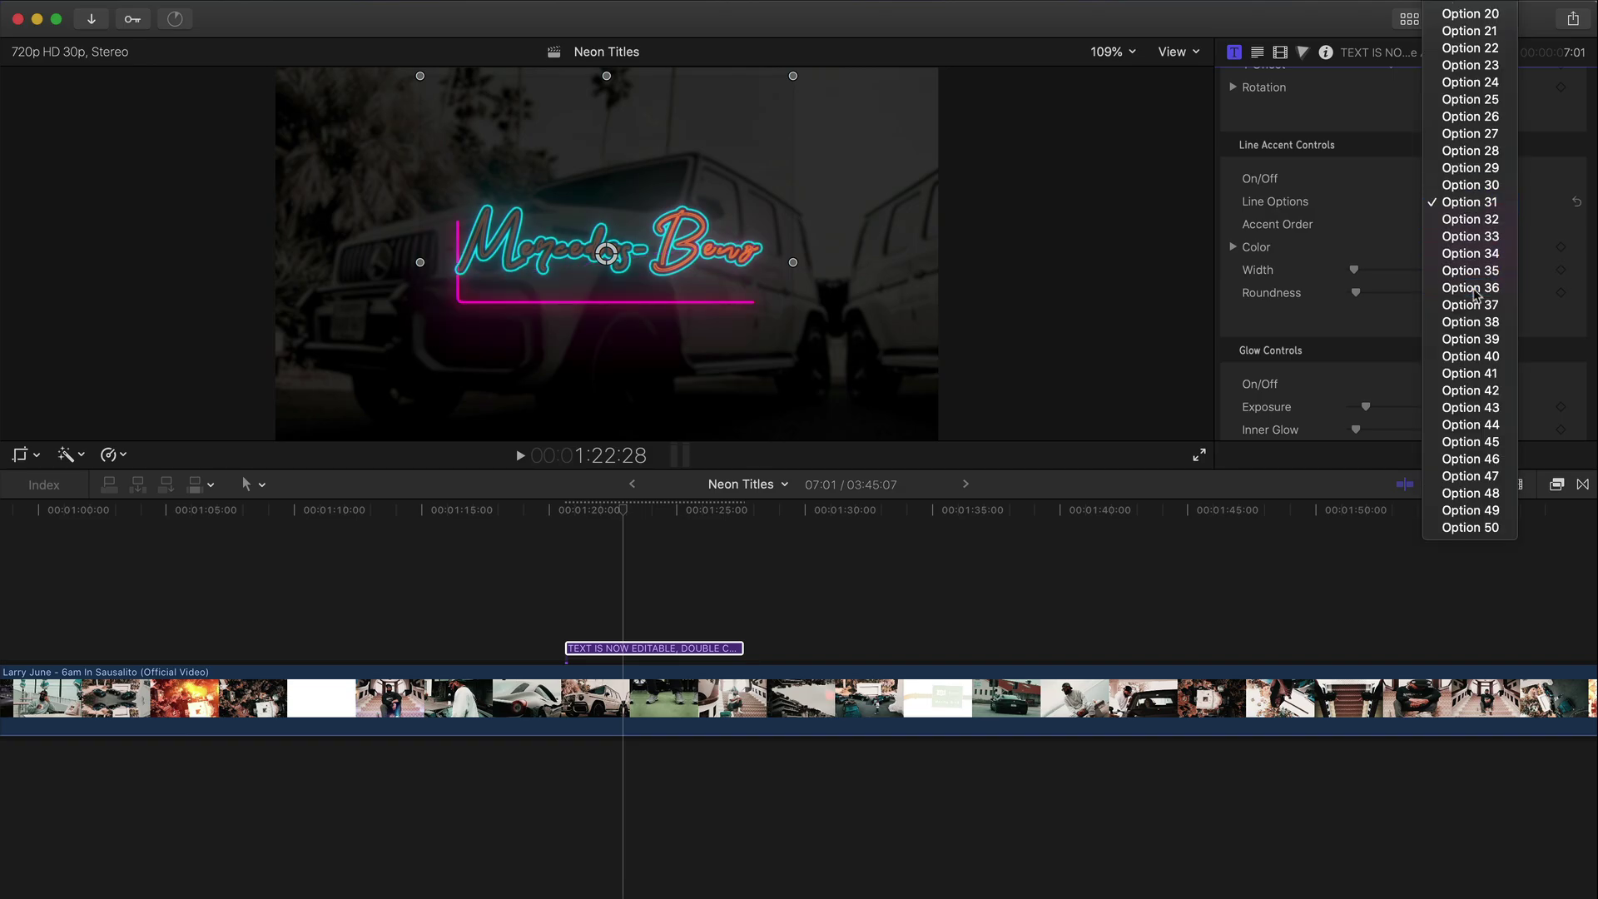
click(1462, 204)
click(1458, 207)
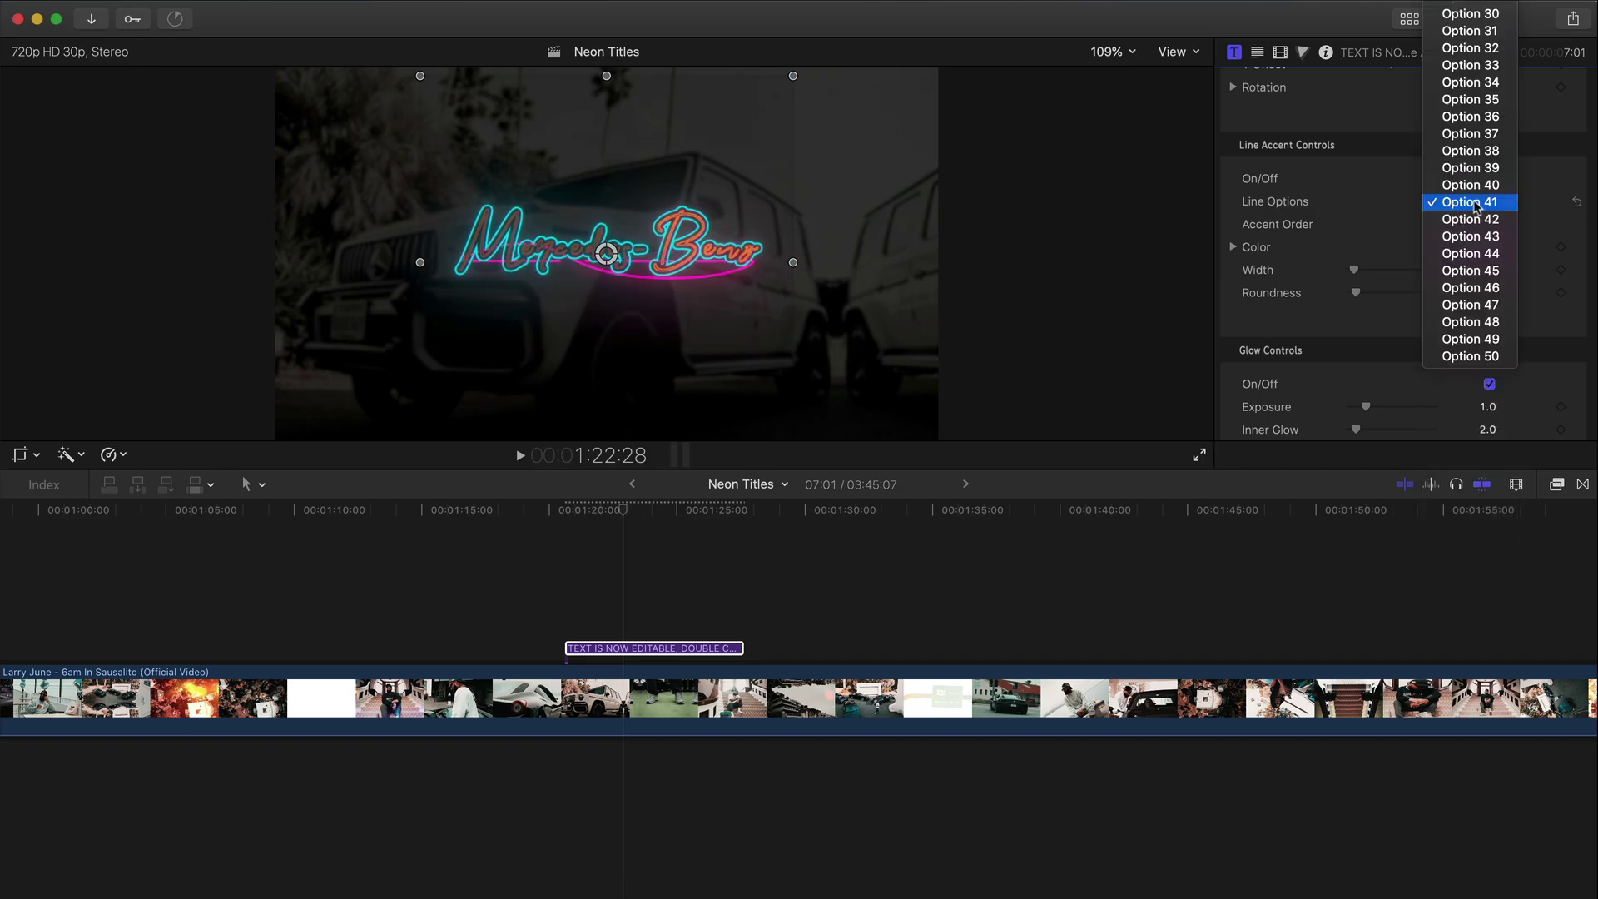
click(1475, 206)
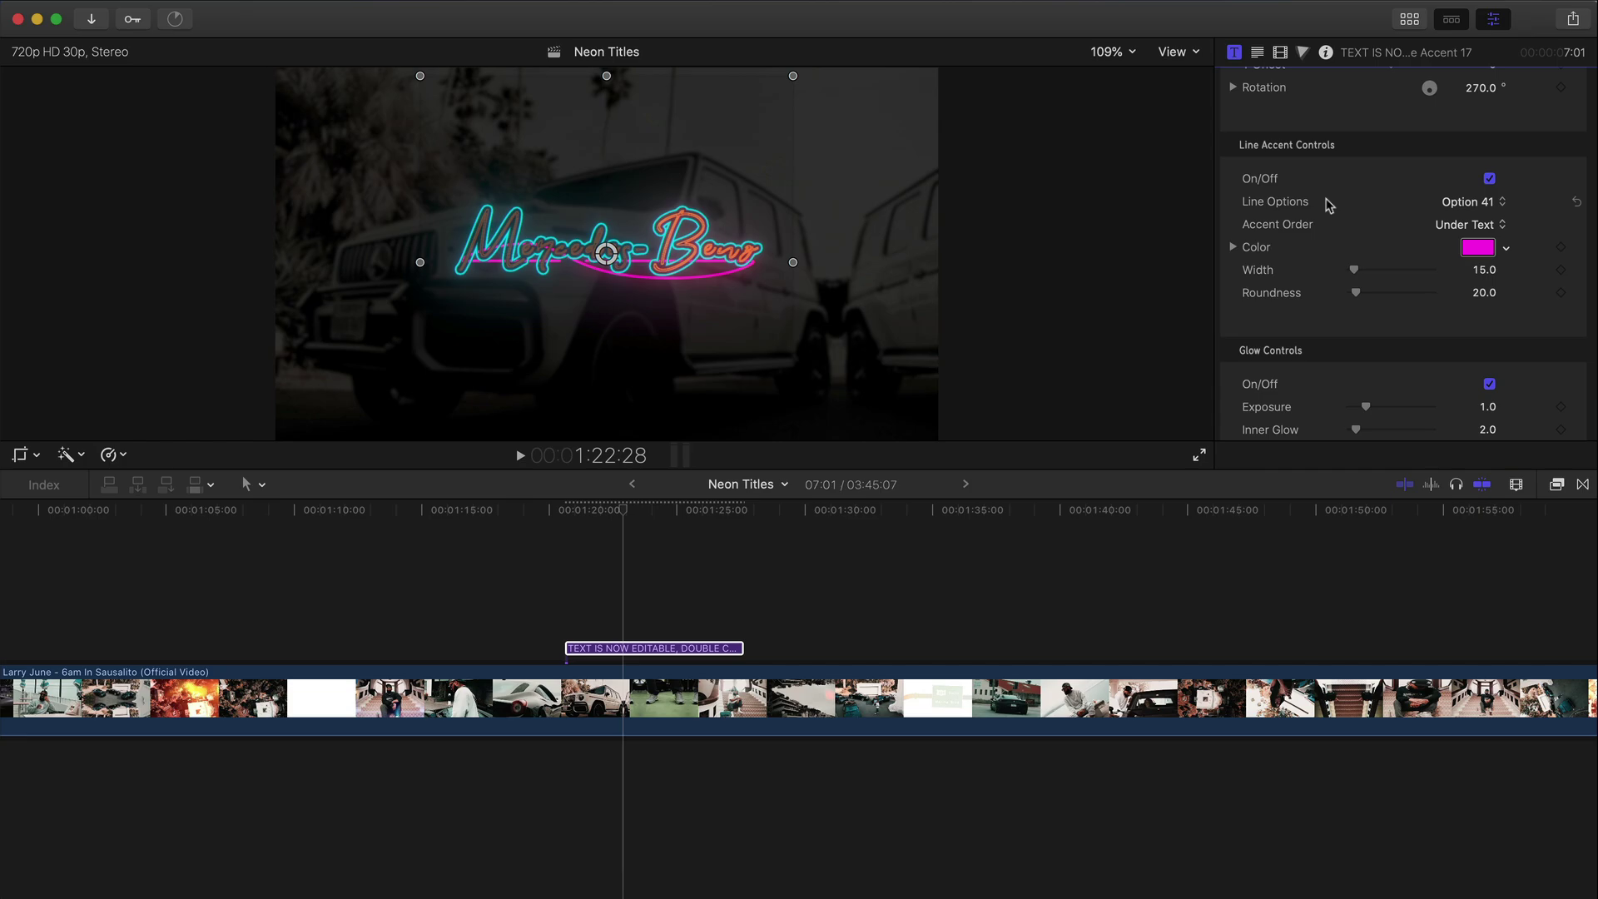
click(1456, 202)
click(1458, 203)
Try the Over Text accent order on the Mercedes-Benz title, and restore Under Text
click(1461, 225)
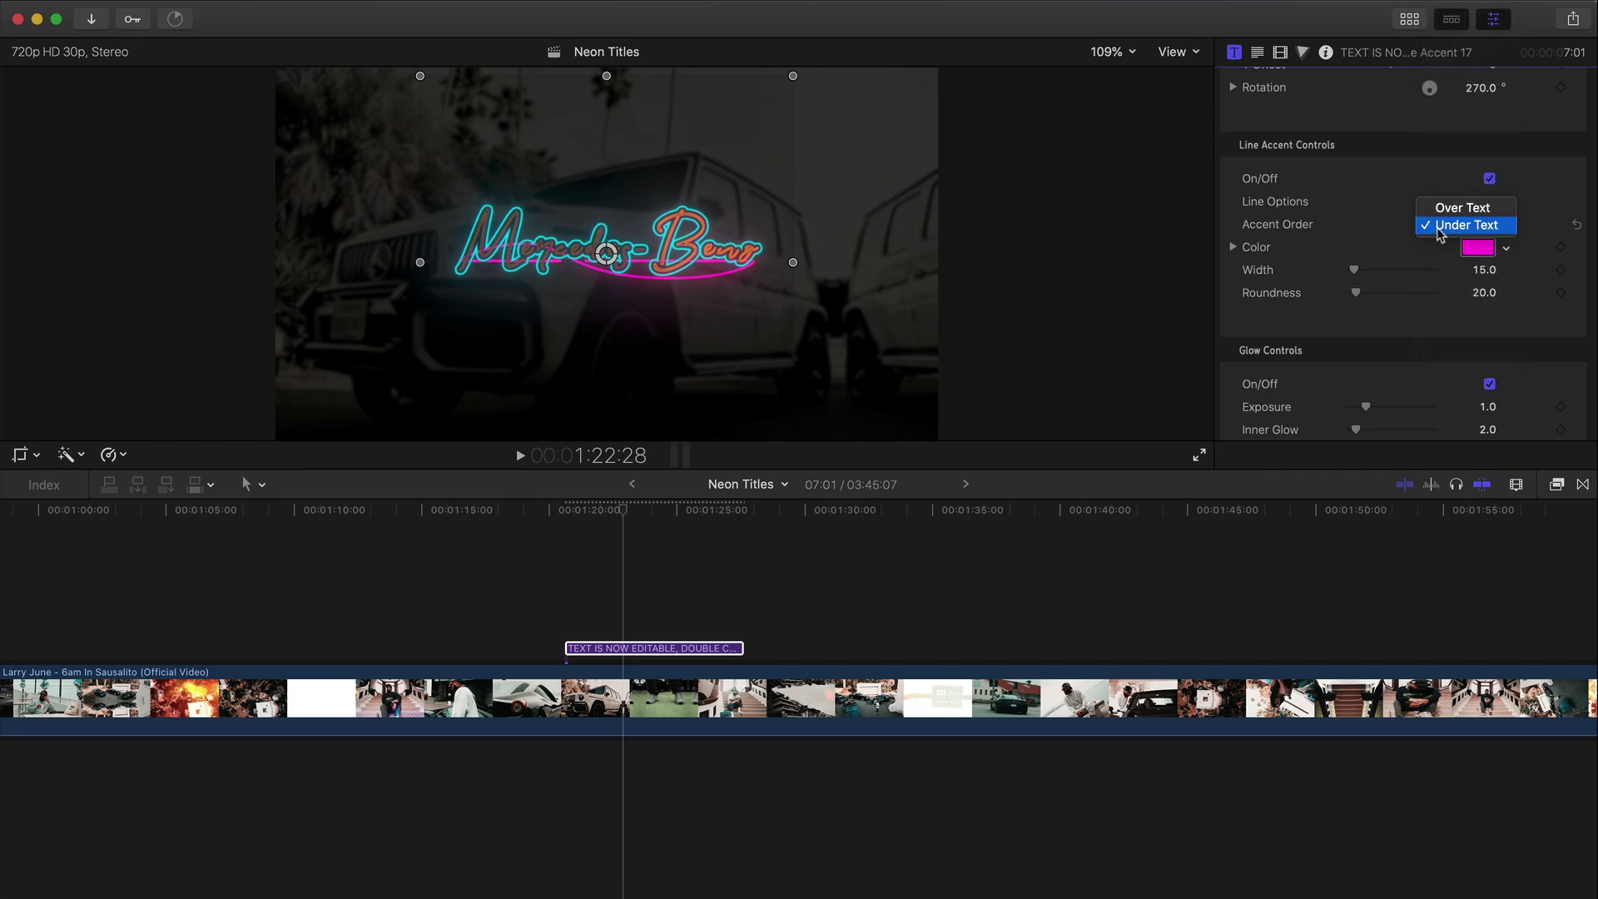
click(1445, 208)
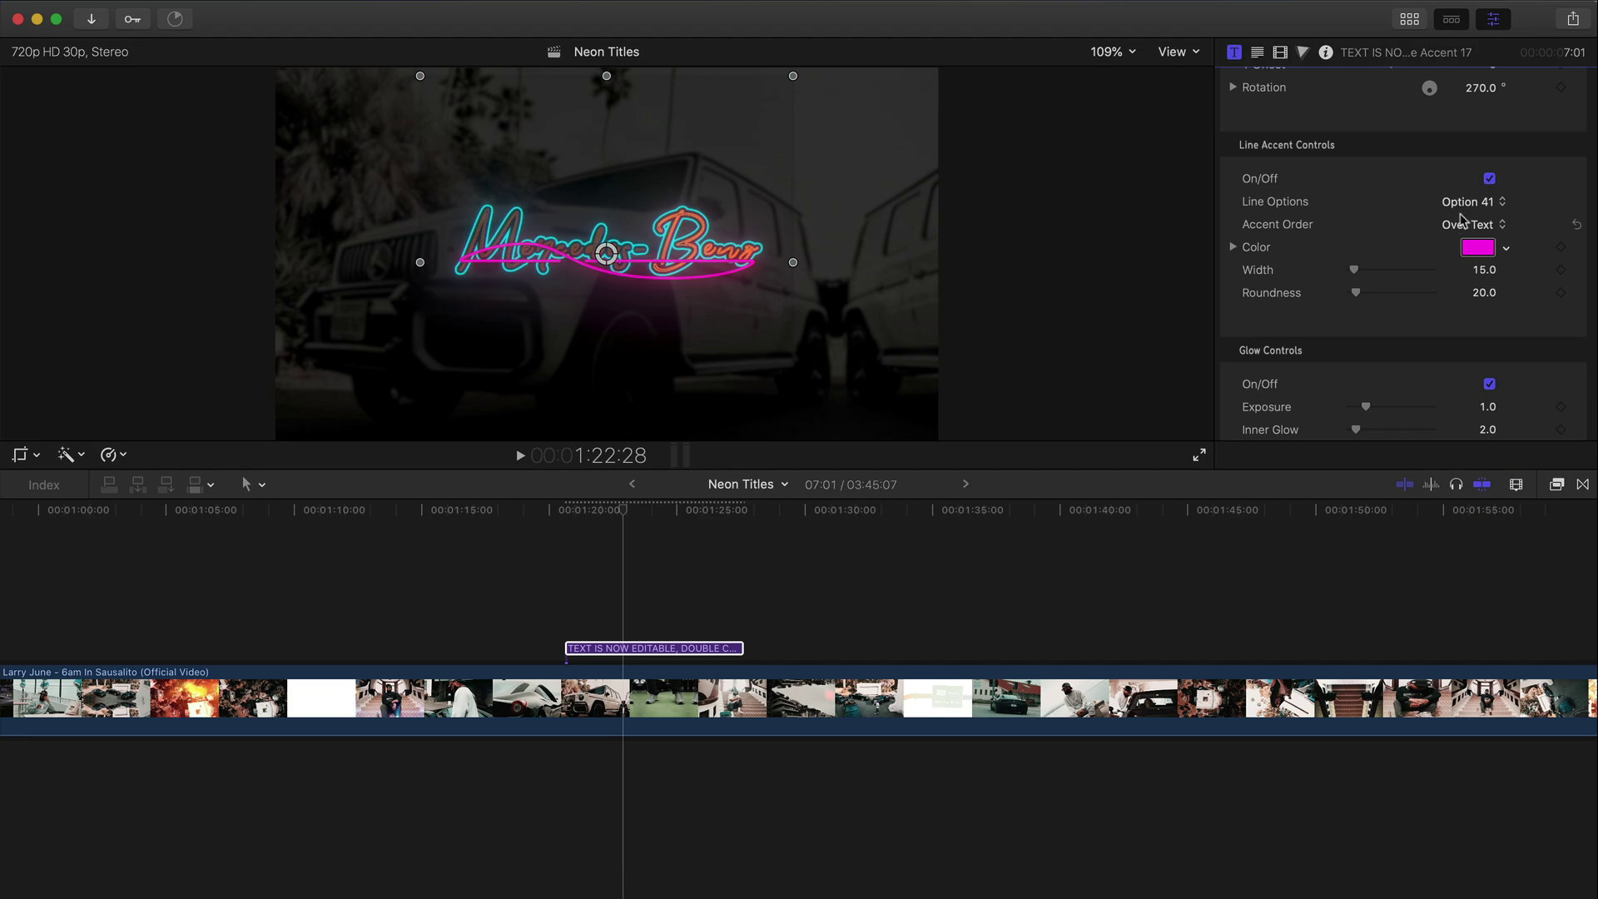
click(1463, 223)
click(1467, 240)
Reduce the width of the Mercedes-Benz title's line accent slightly
mouse_move(1355, 270)
mouse_down()
mouse_move(1375, 275)
mouse_move(1349, 275)
mouse_up()
Fit the entire project in the timeline, and scrub to the Mercedes-Benz title at 1:24:04
drag(756, 509, 804, 534)
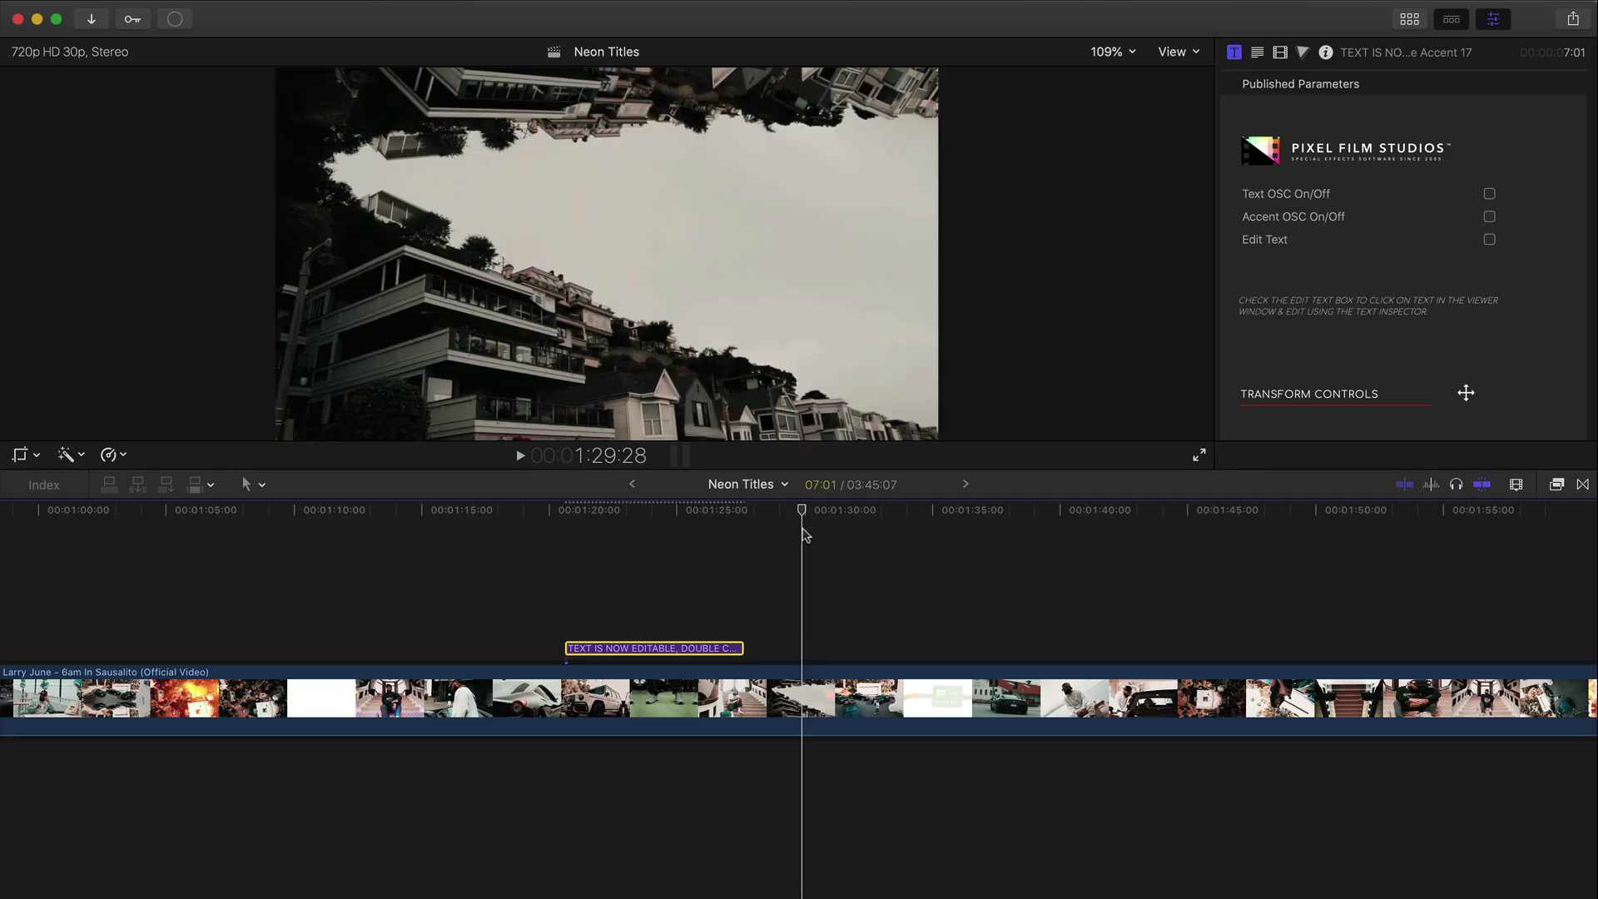
key(shift+z)
click(593, 511)
drag(592, 511, 580, 511)
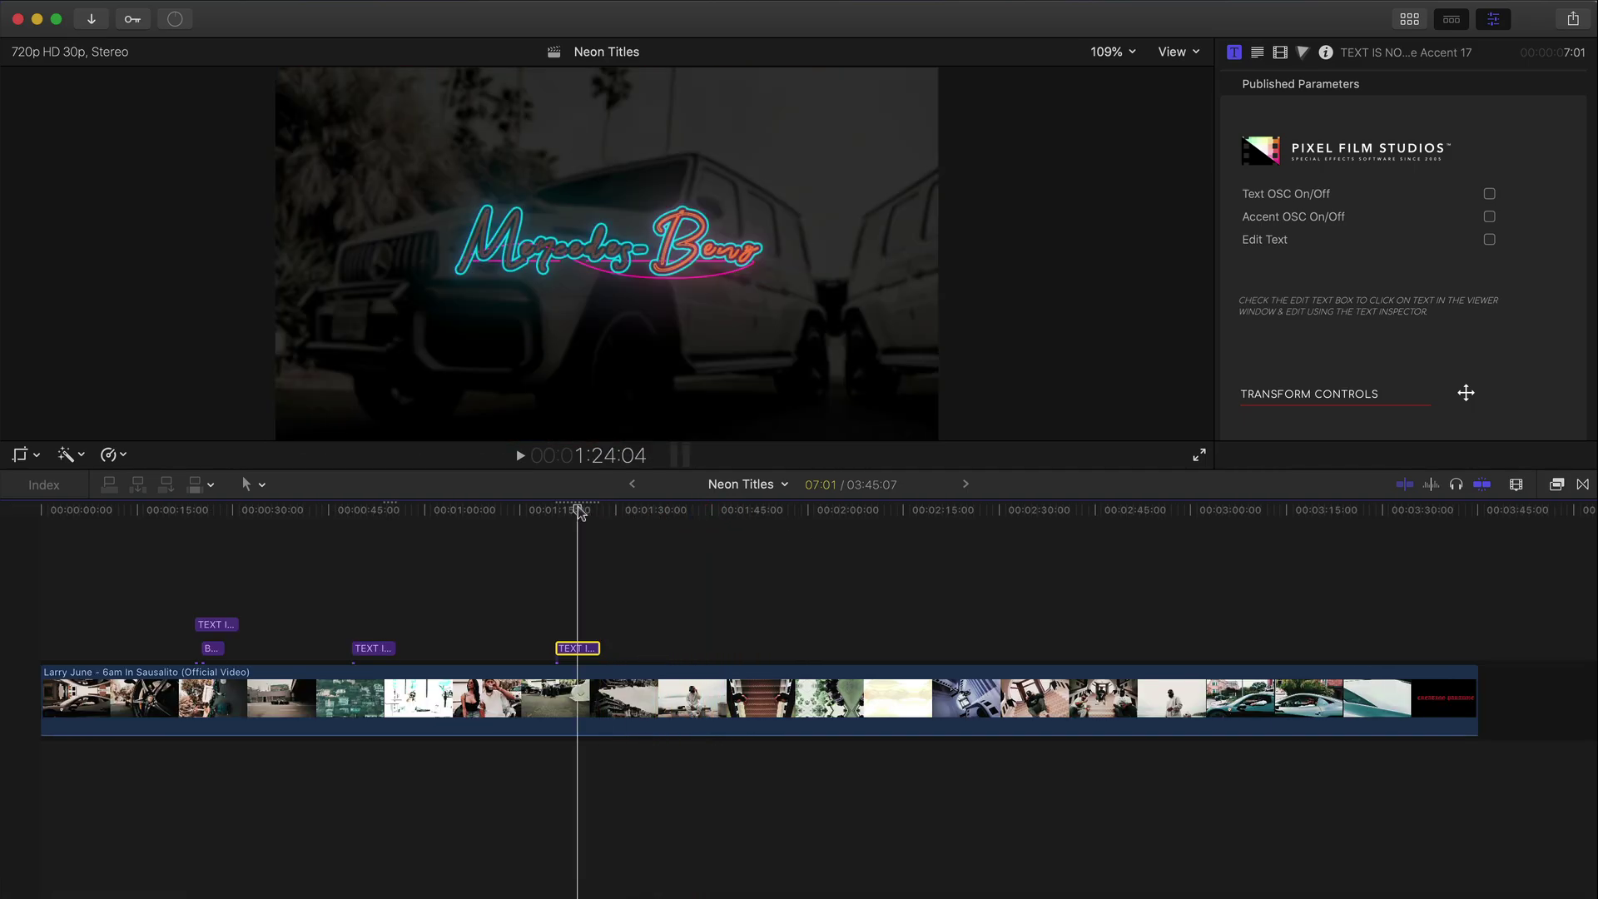